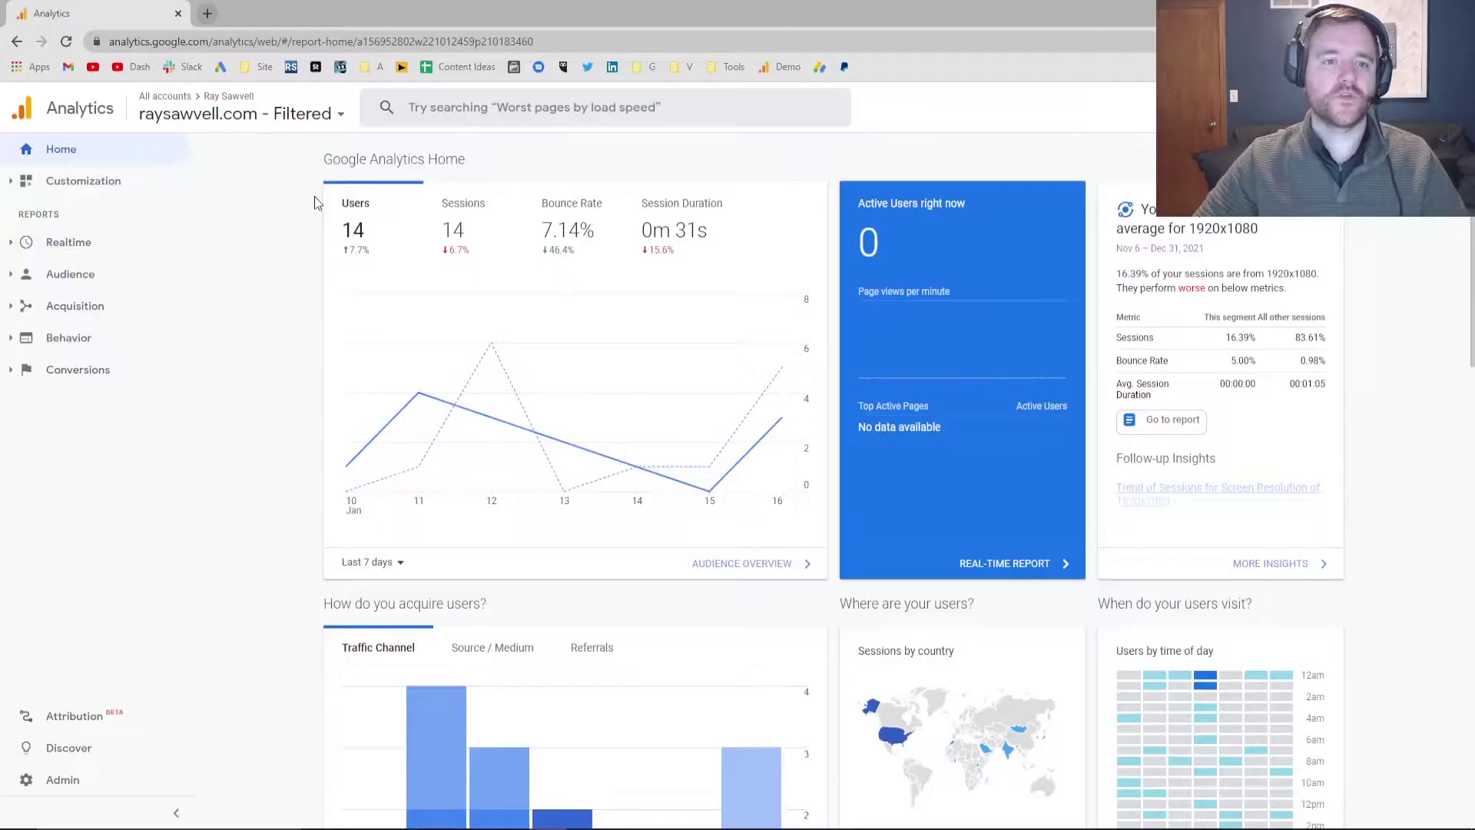
Open Acquisition > All Traffic > Source/Medium and scroll down to its source rows
{"action": "left_click", "coordinate": [60, 309]}
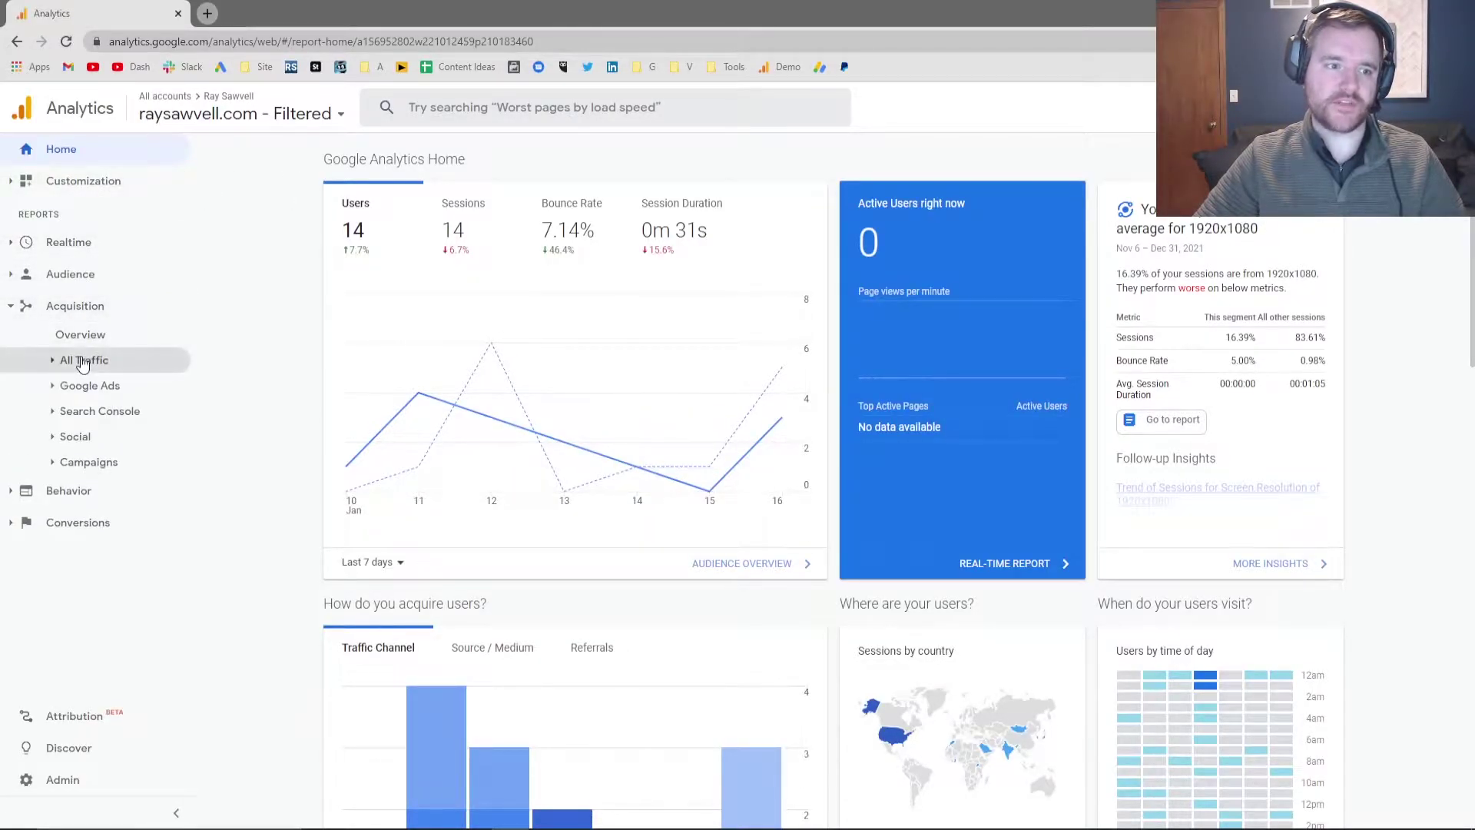
{"action": "left_click", "coordinate": [82, 362]}
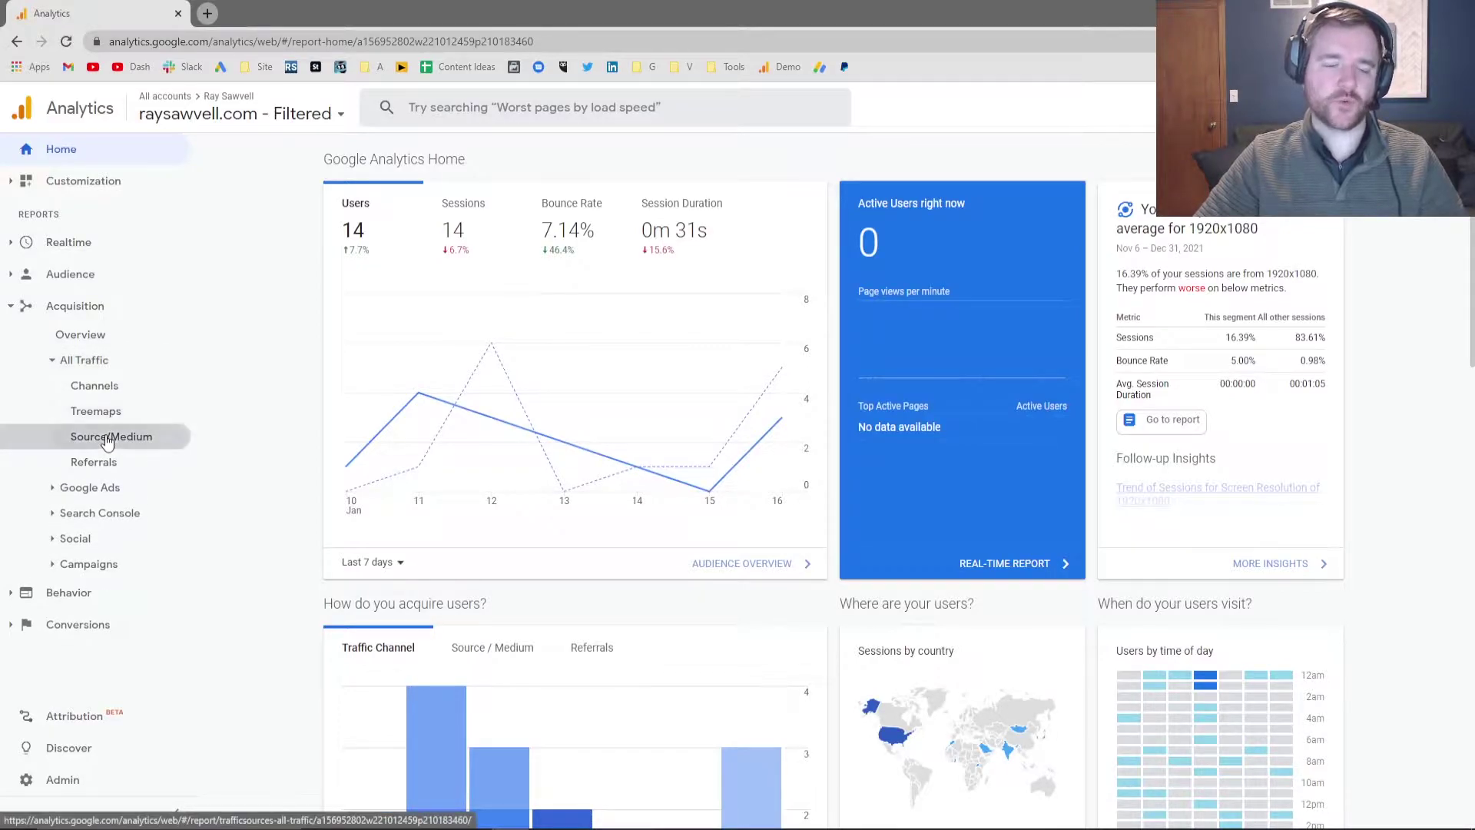
{"action": "left_click", "coordinate": [108, 440]}
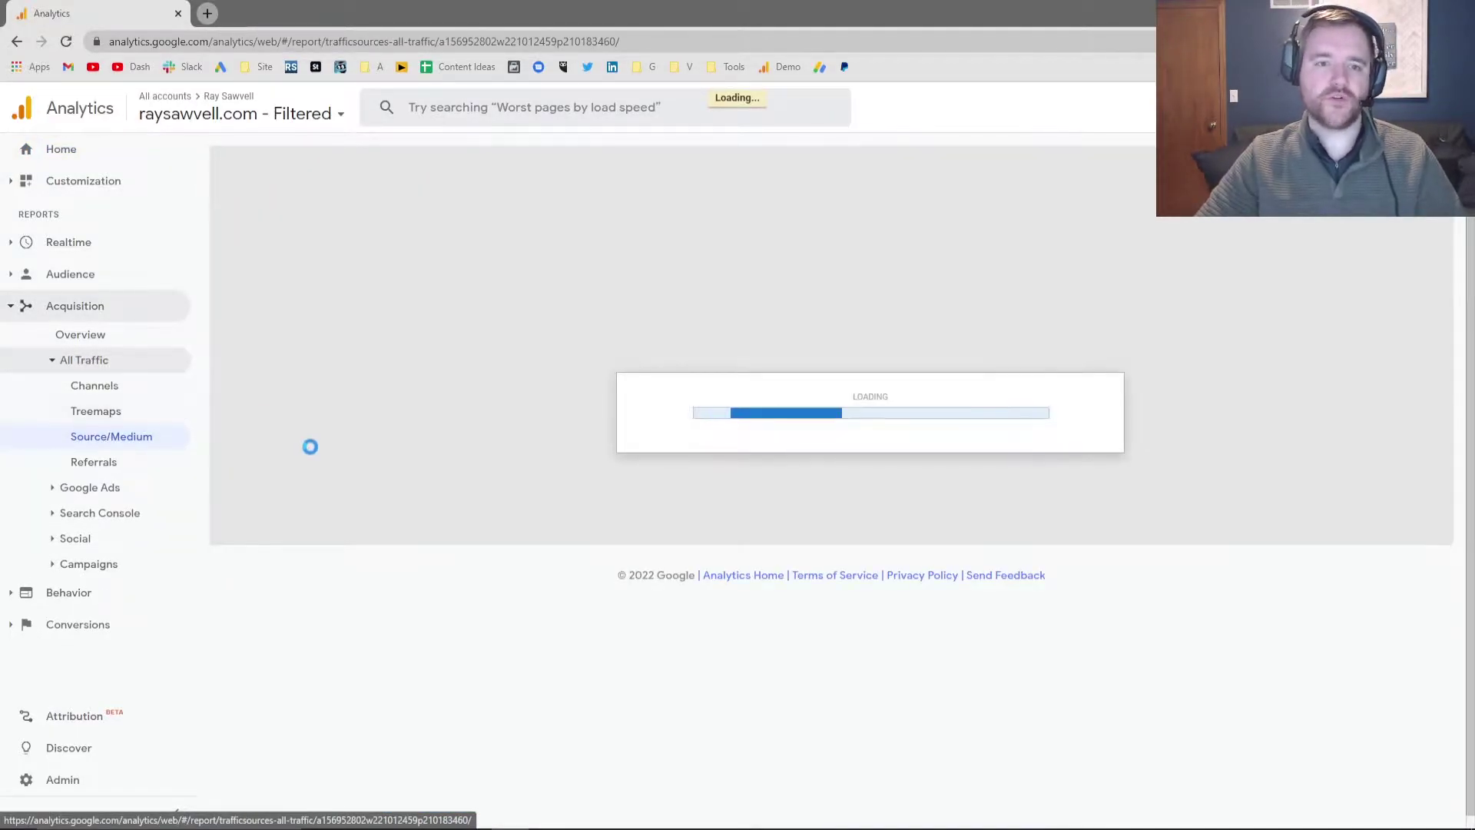
{"action": "scroll", "coordinate": [330, 538], "scroll_direction": "down", "scroll_amount": 1}
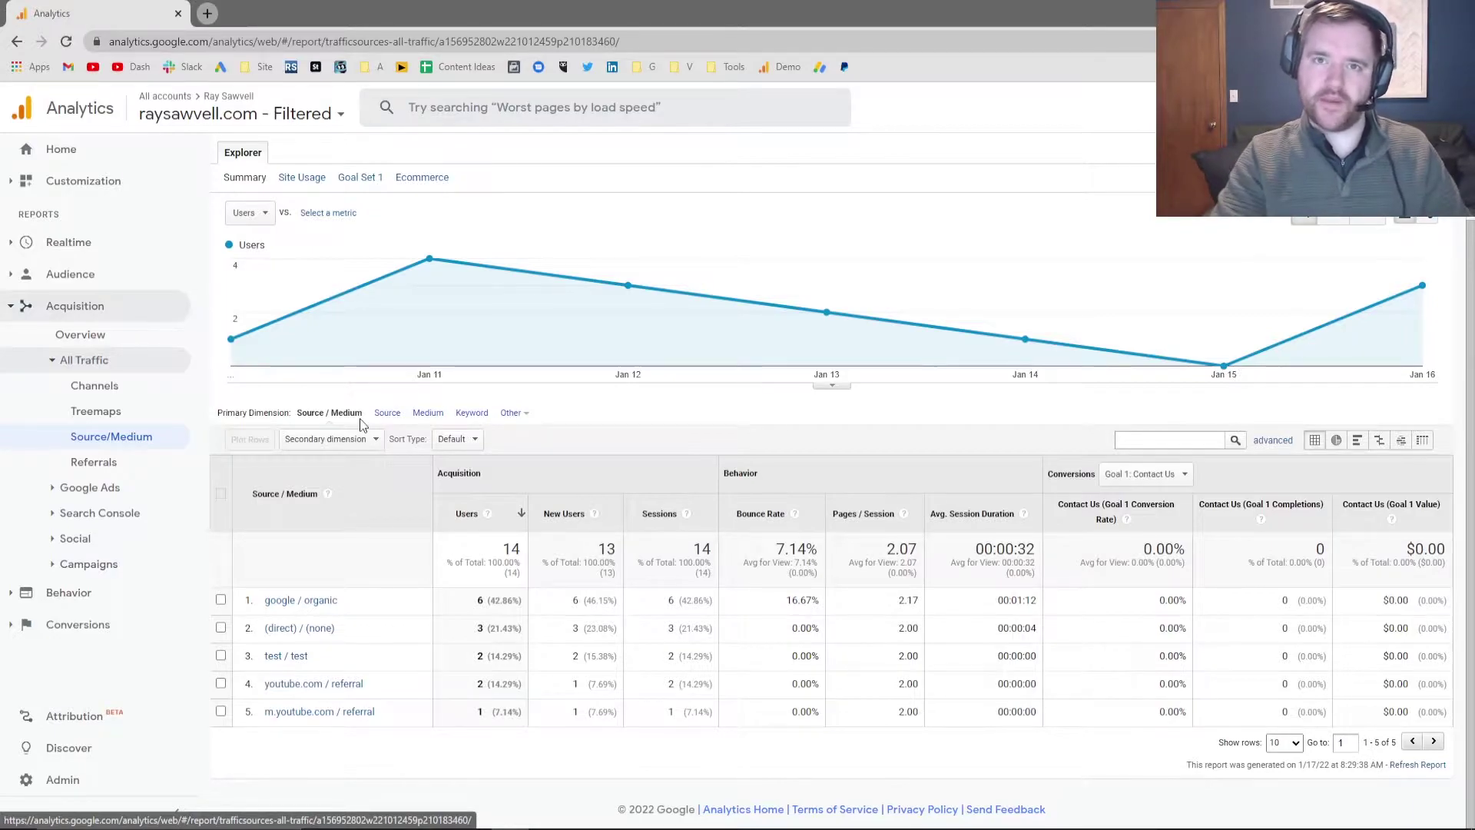
Create a new Google Doc via docs.new and set the font to Roboto, 18 pt
{"action": "key", "text": "ctrl+t"}
{"action": "type", "text": "docs.new"}
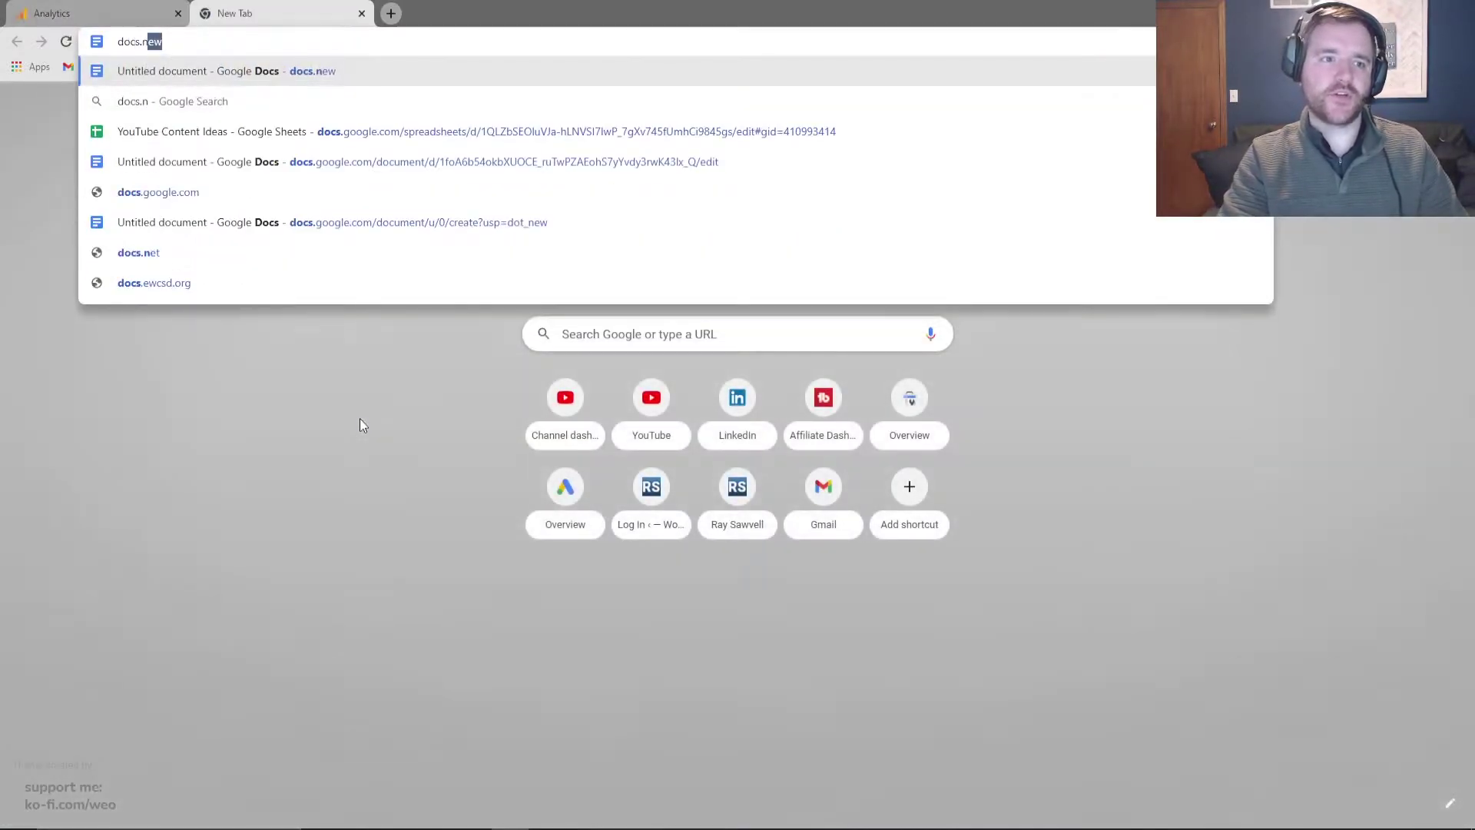
{"action": "key", "text": "Return"}
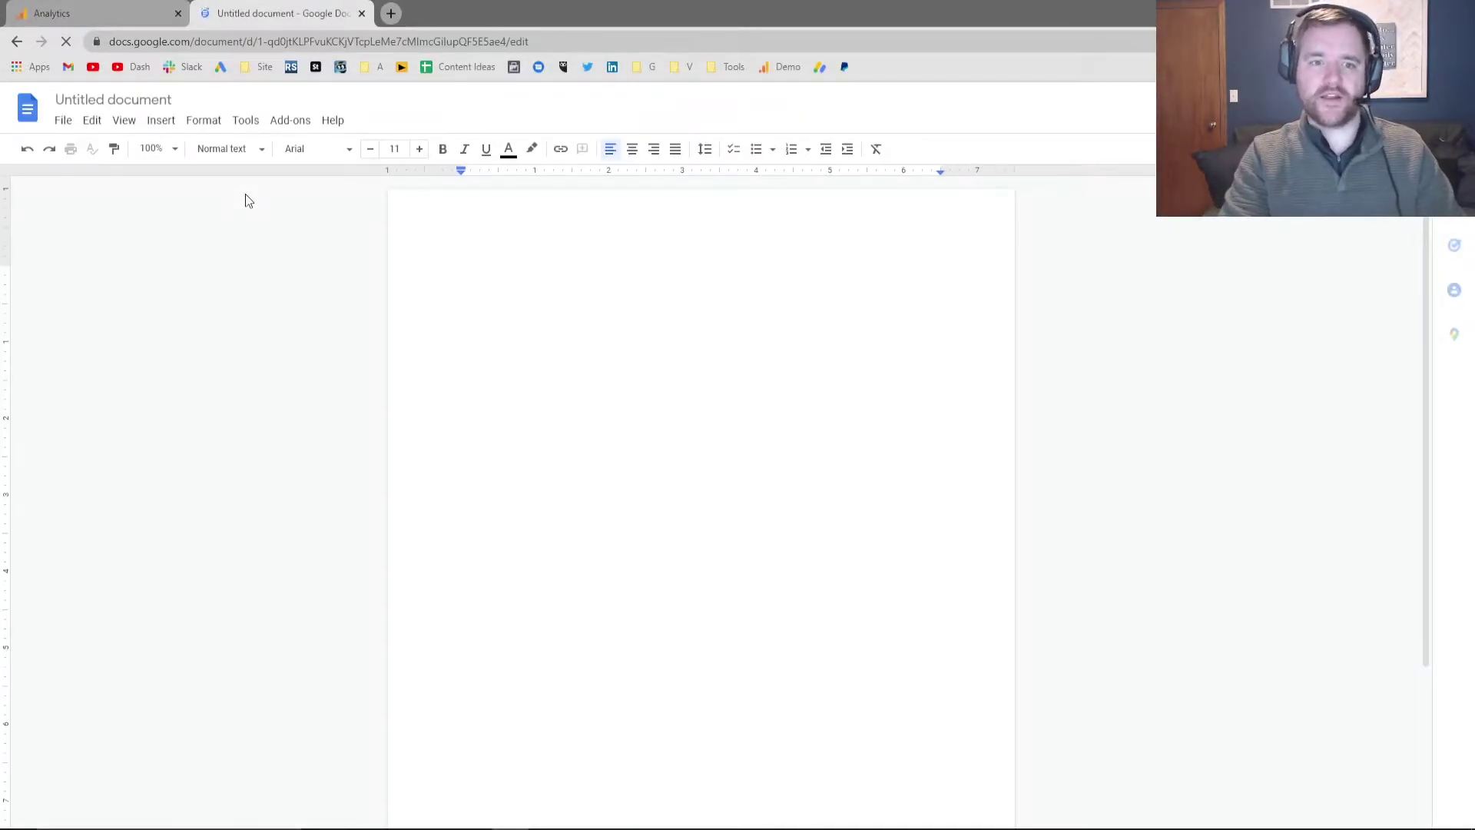
{"action": "left_click", "coordinate": [307, 149]}
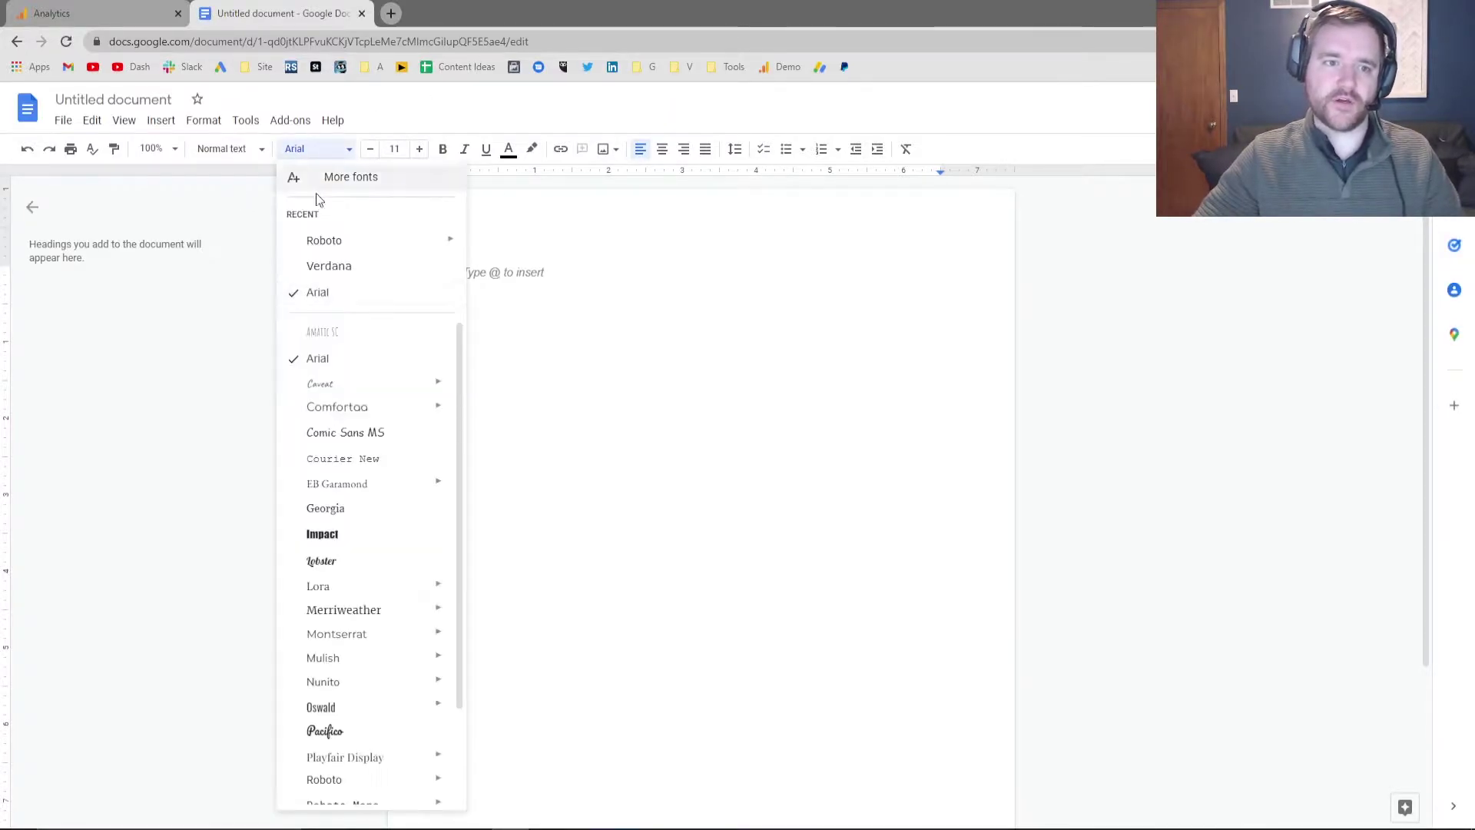
{"action": "left_click", "coordinate": [330, 266]}
{"action": "left_click", "coordinate": [394, 149]}
{"action": "type", "text": "18"}
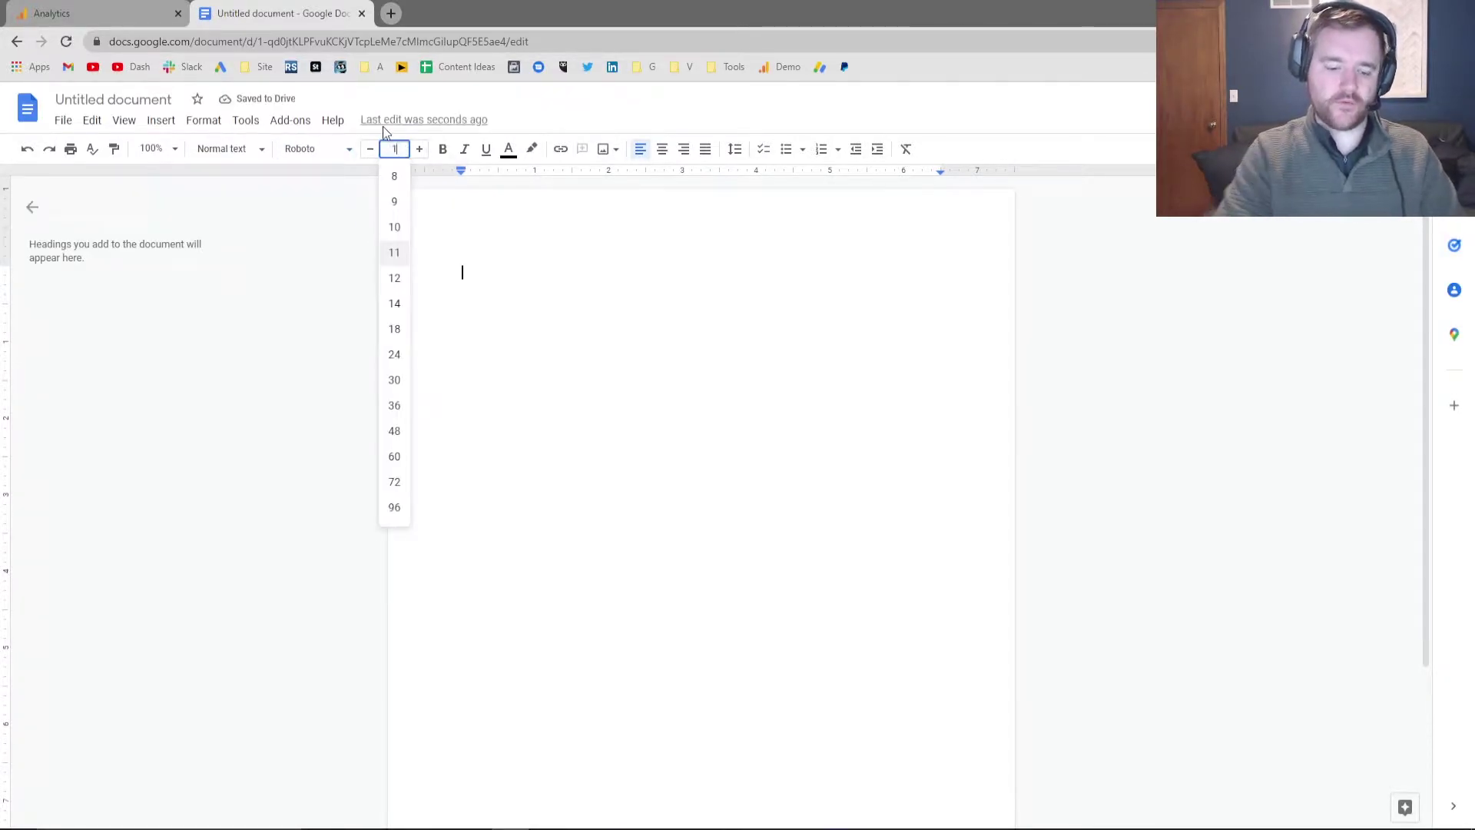
{"action": "key", "text": "Return"}
Type the examples: source google / bing / mailchimp, utm_medium organic / referral / cpc / paid, utm_campaign bogo
{"action": "type", "text": "utm_cam"}
{"action": "key", "text": "BackSpace"}
{"action": "key", "text": "BackSpace"}
{"action": "key", "text": "BackSpace"}
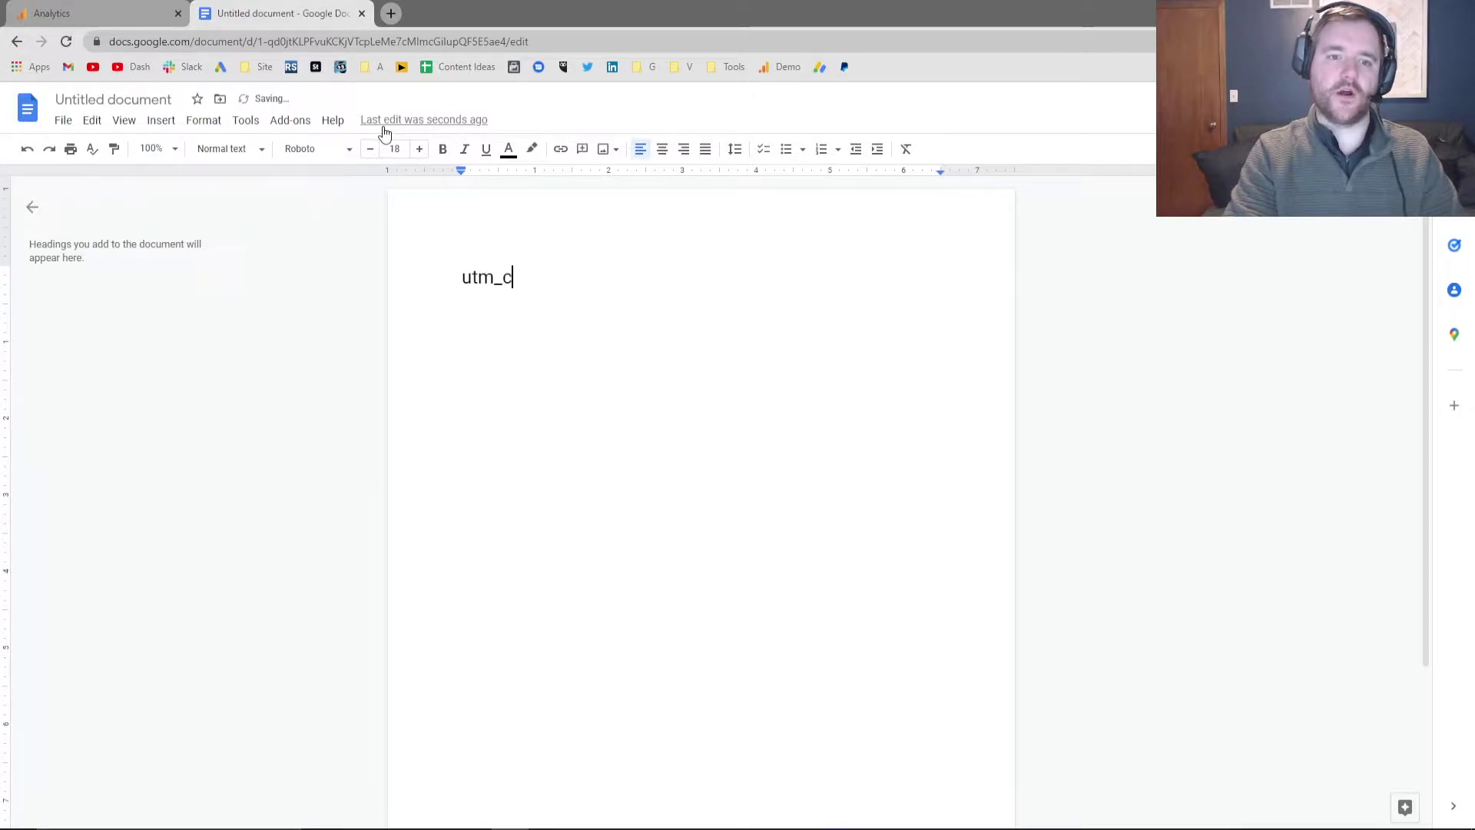
{"action": "type", "text": "source = "}
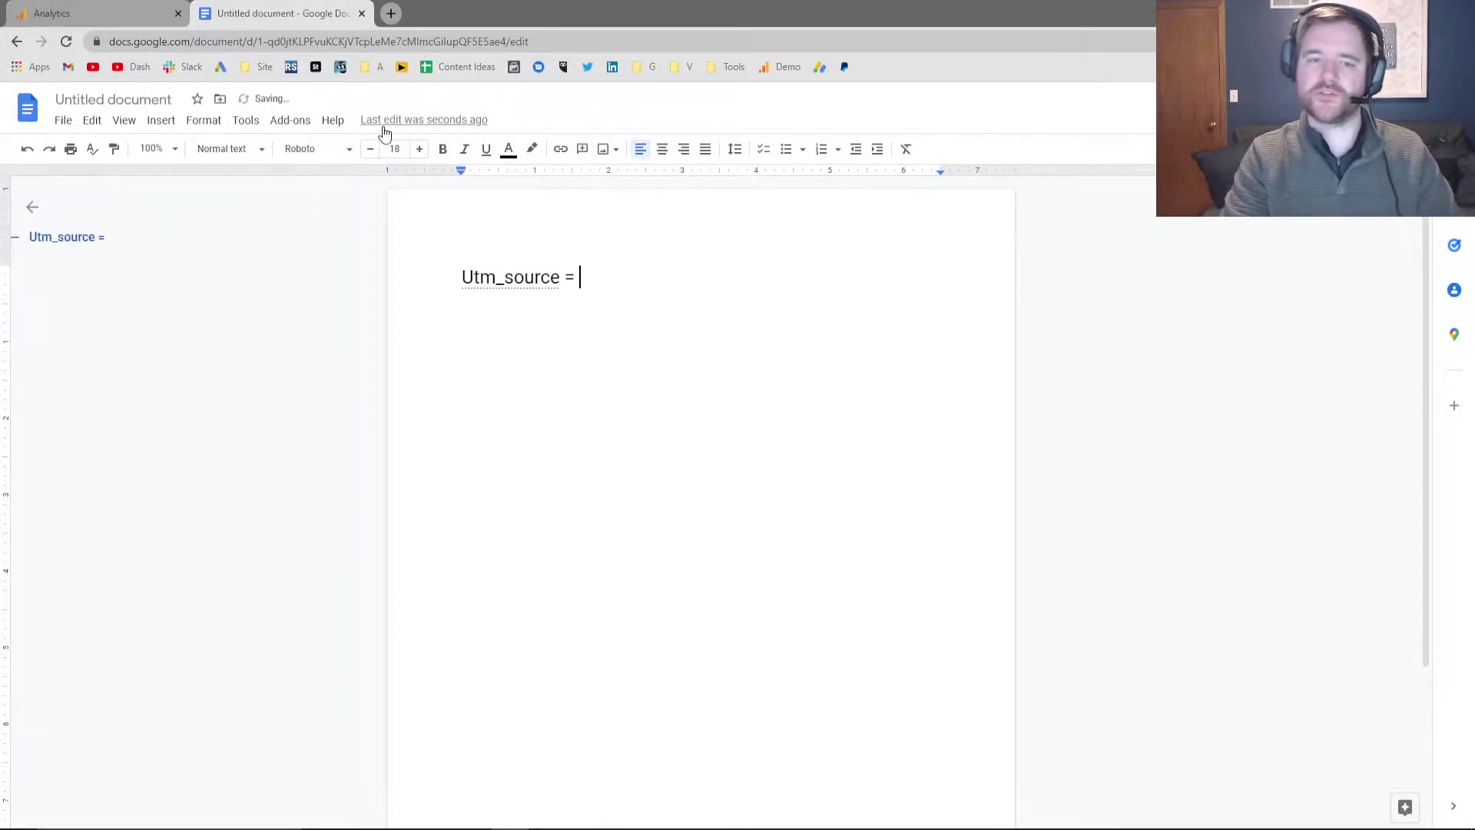
{"action": "type", "text": "google / bing "}
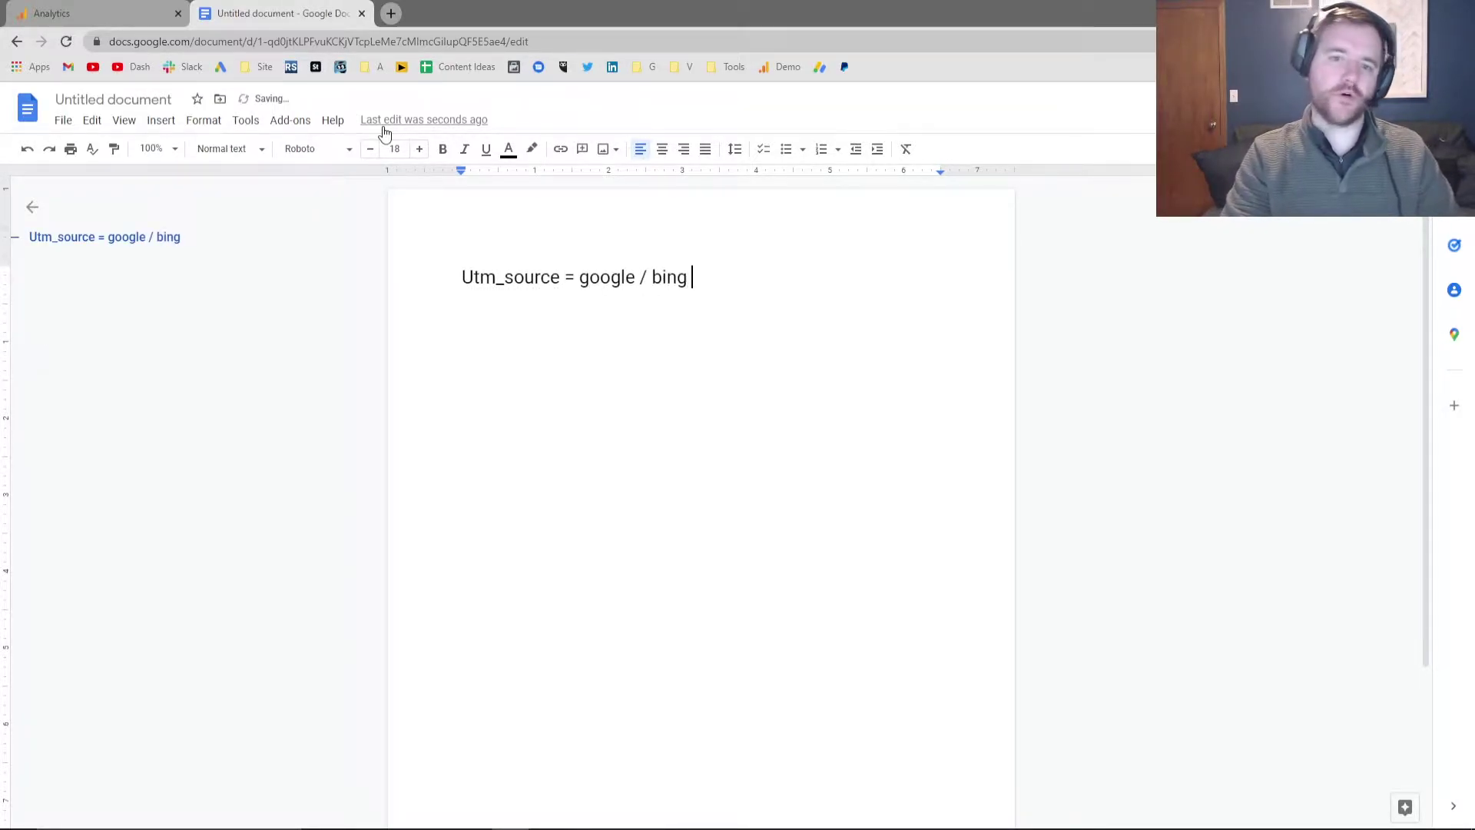
{"action": "type", "text": "/ email"}
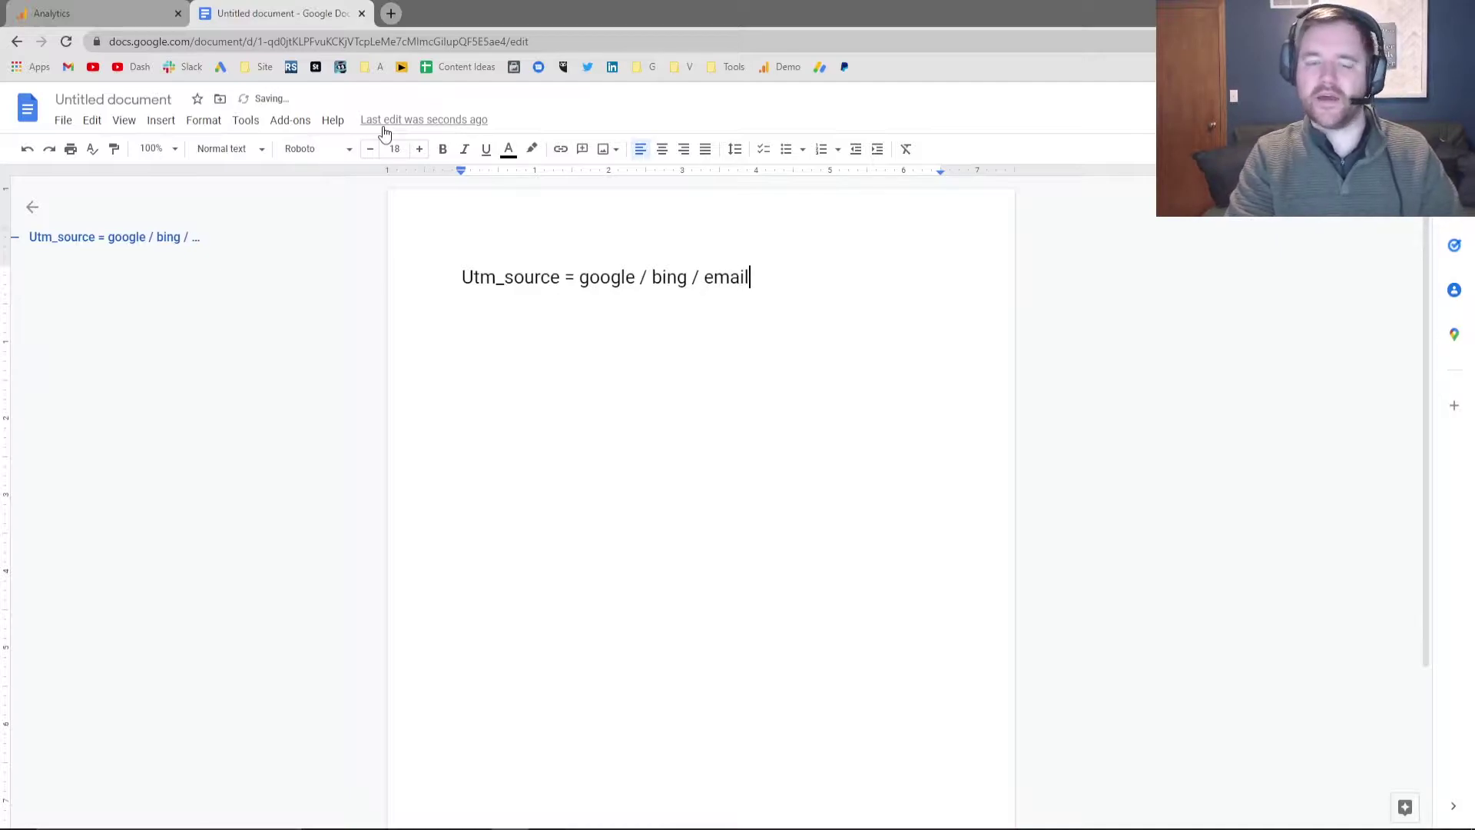
{"action": "key", "text": "BackSpace"}
{"action": "key", "text": "BackSpace"}
{"action": "key", "text": "BackSpace"}
{"action": "key", "text": "BackSpace"}
{"action": "key", "text": "BackSpace"}
{"action": "type", "text": "mail"}
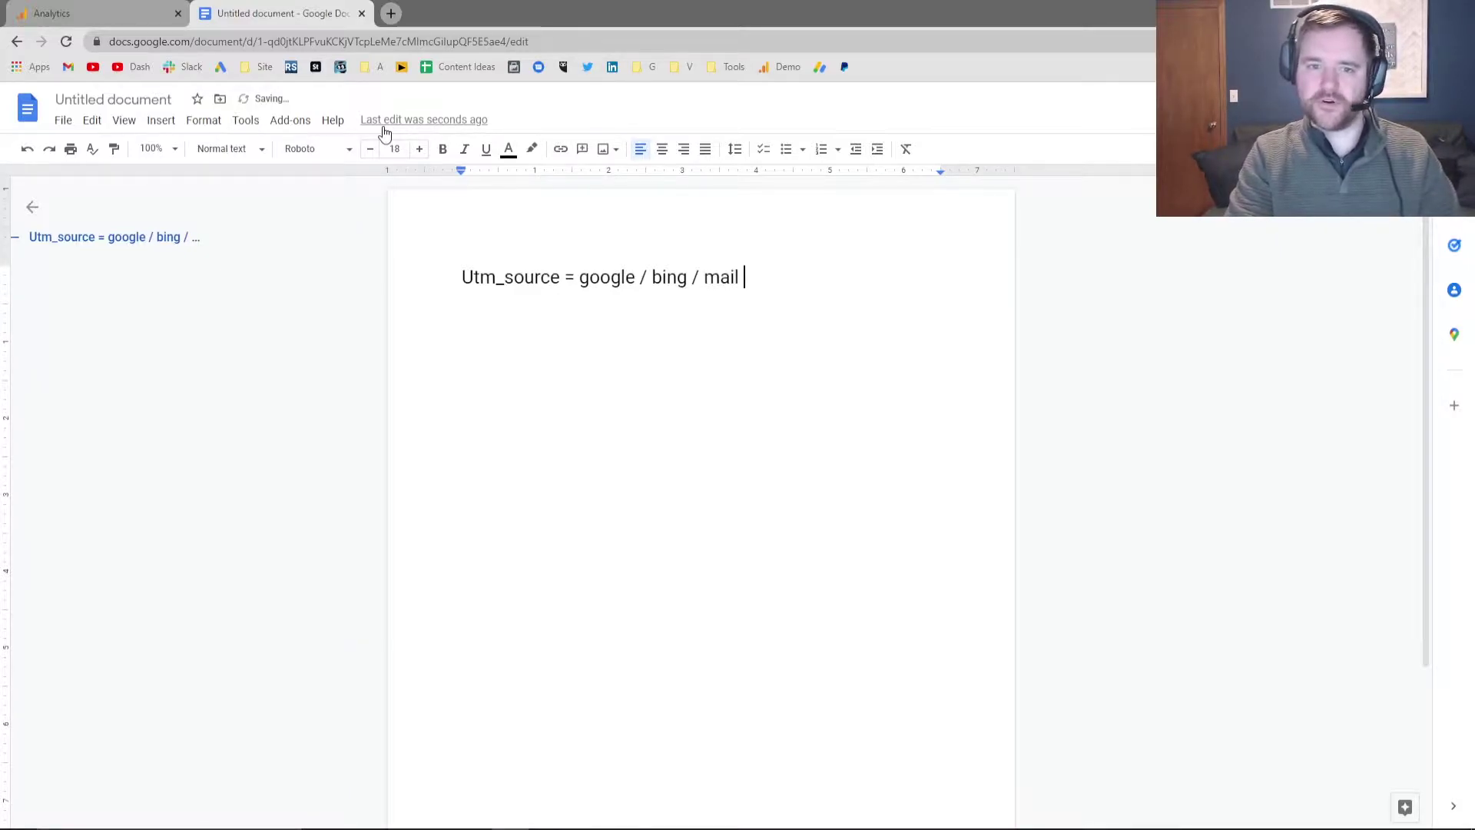
{"action": "type", "text": "chimp"}
{"action": "key", "text": "Return"}
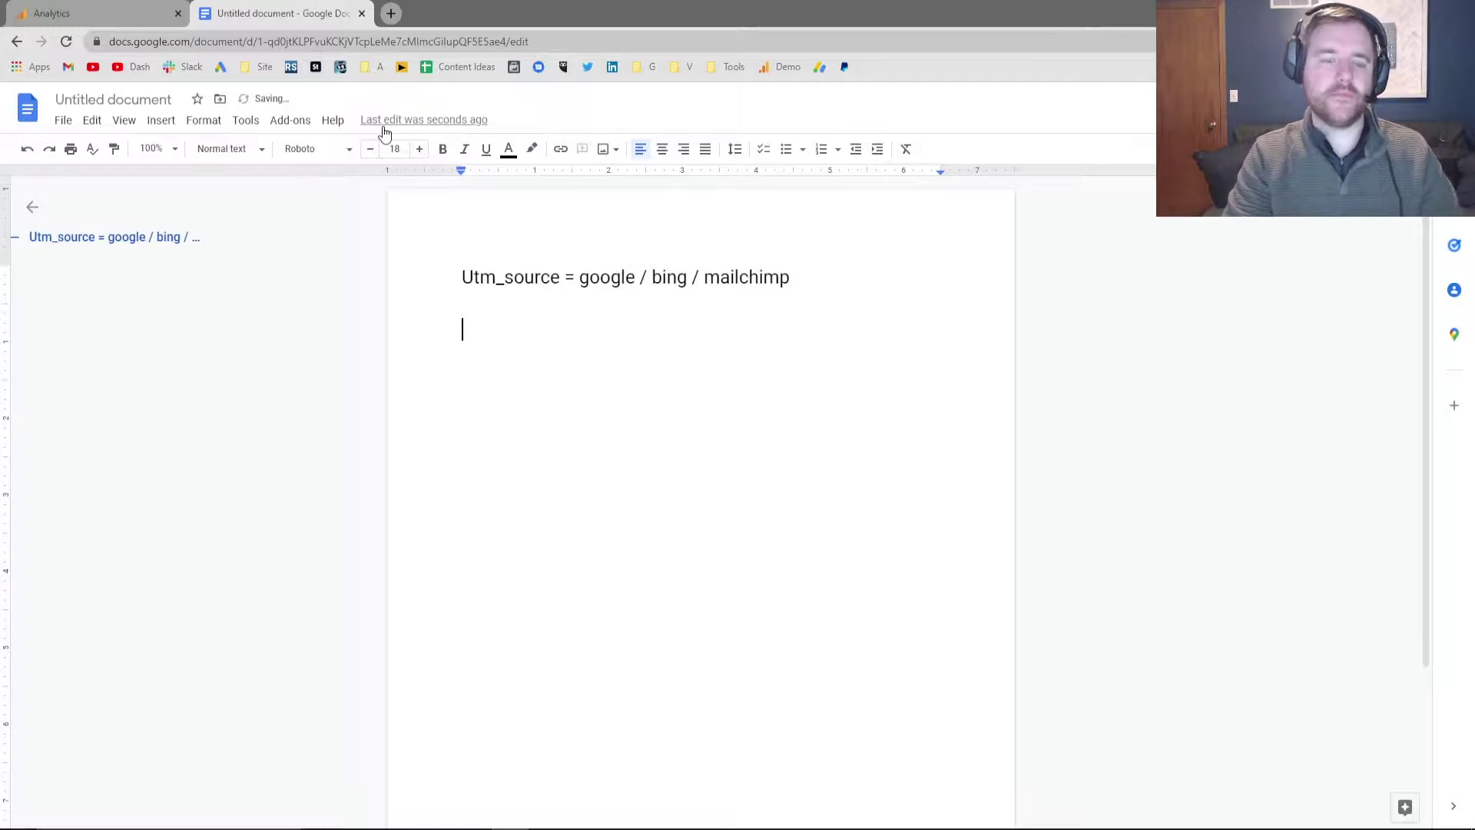
{"action": "type", "text": "utm_medium ="}
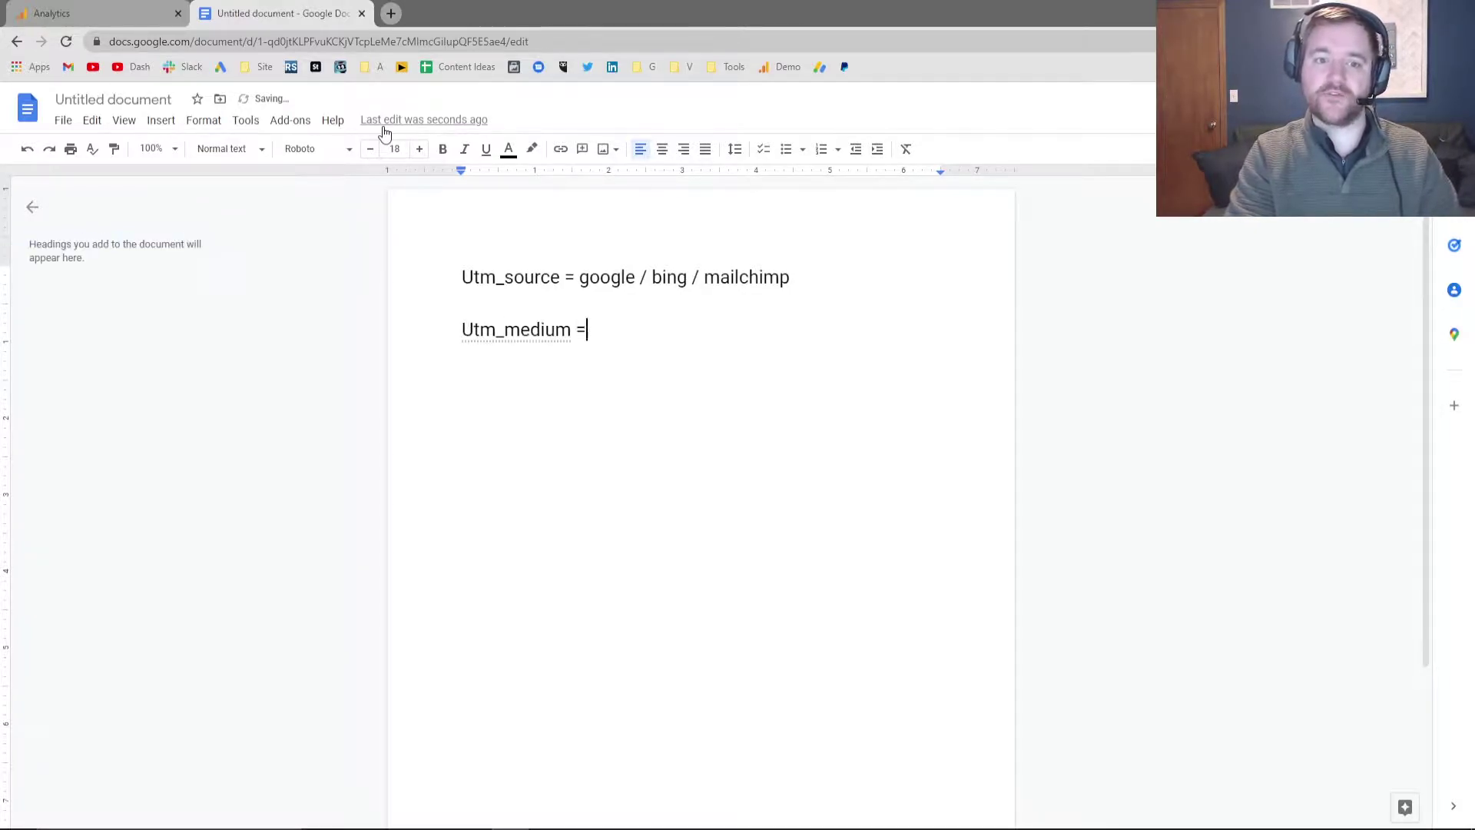
{"action": "type", "text": " organic / refer"}
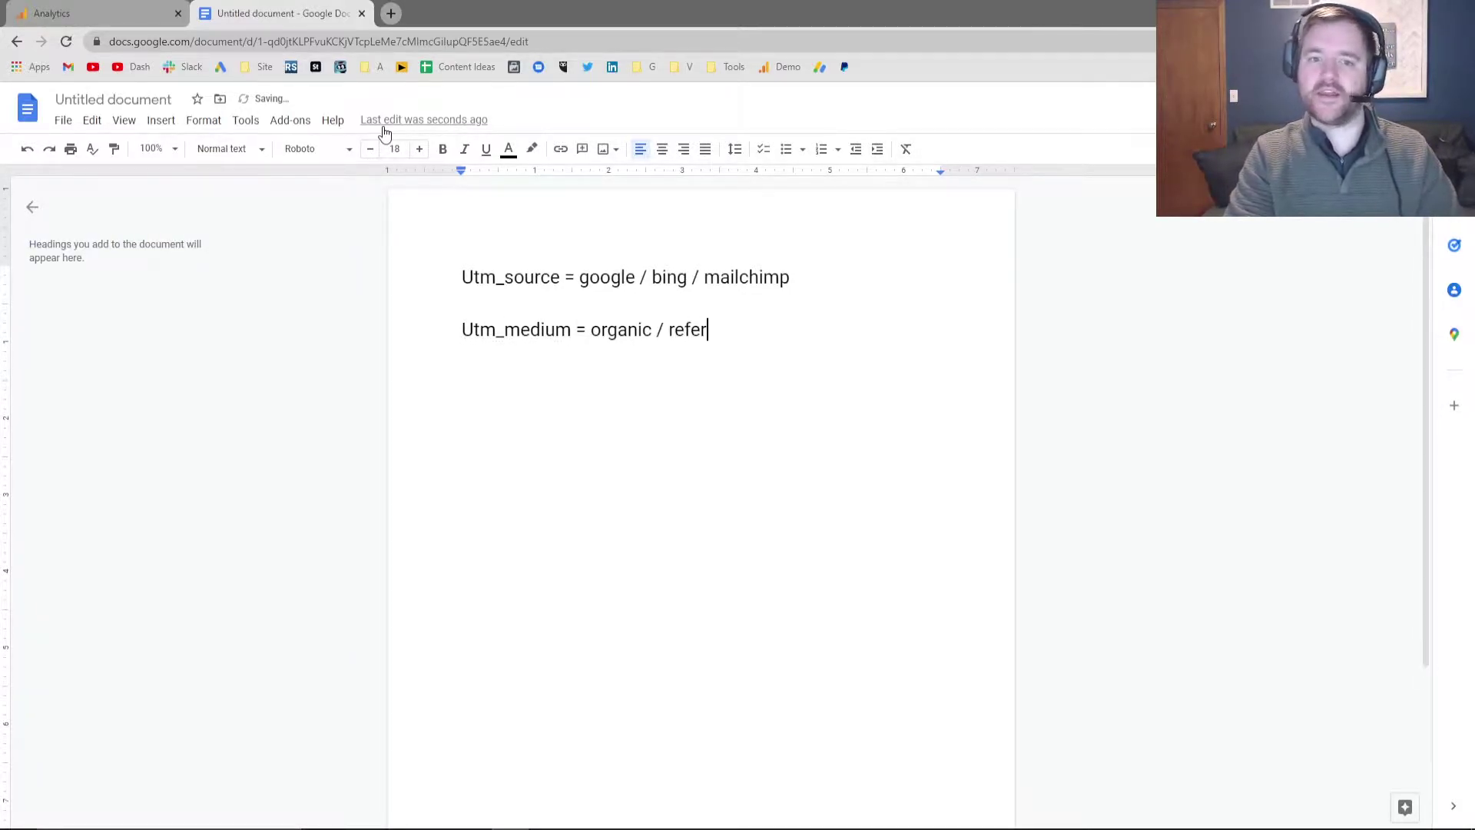
{"action": "type", "text": "ral / cpc / paid"}
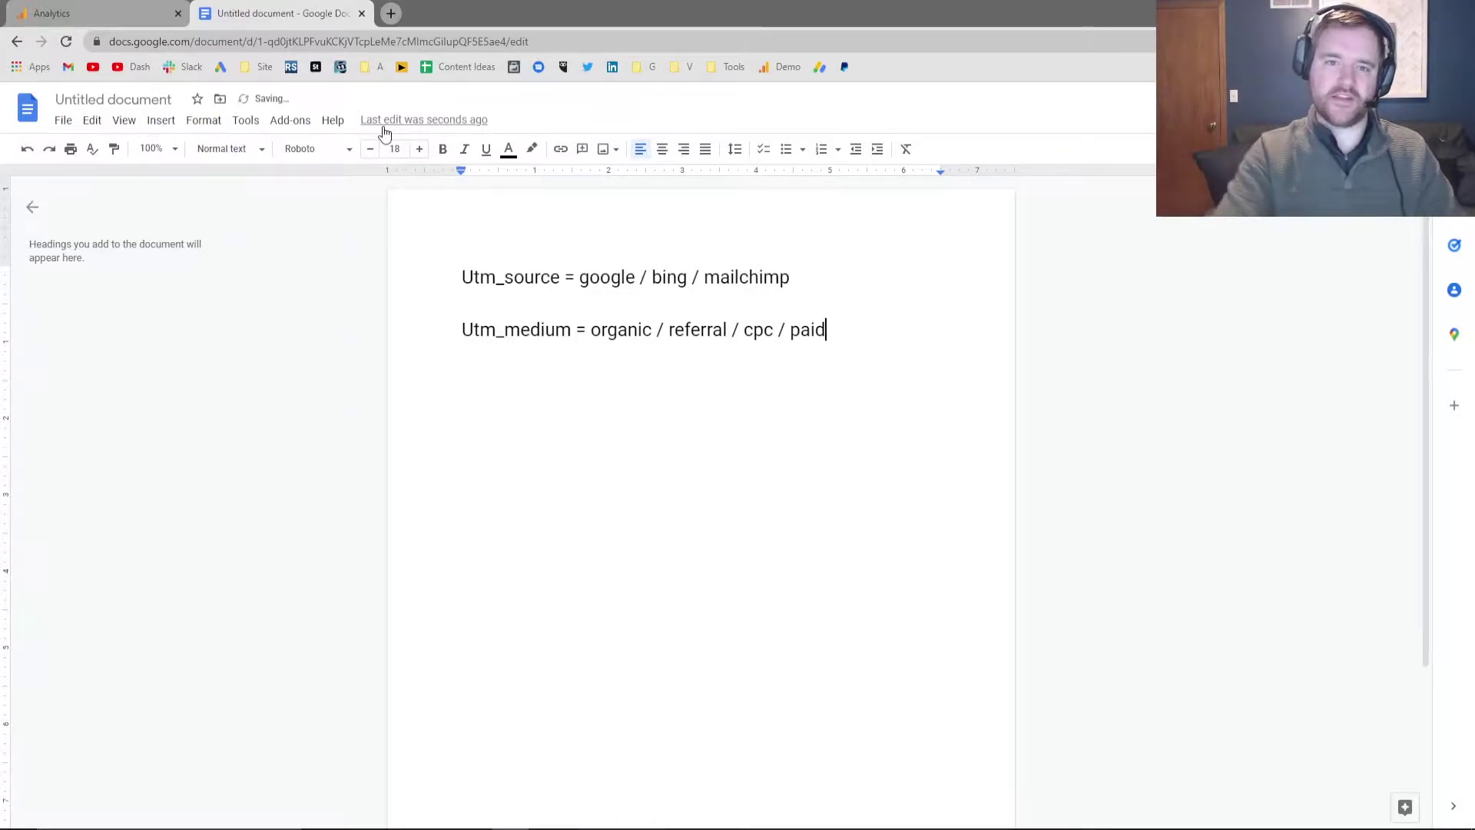
{"action": "key", "text": "Return"}
{"action": "key", "text": "Return"}
{"action": "type", "text": "ut"}
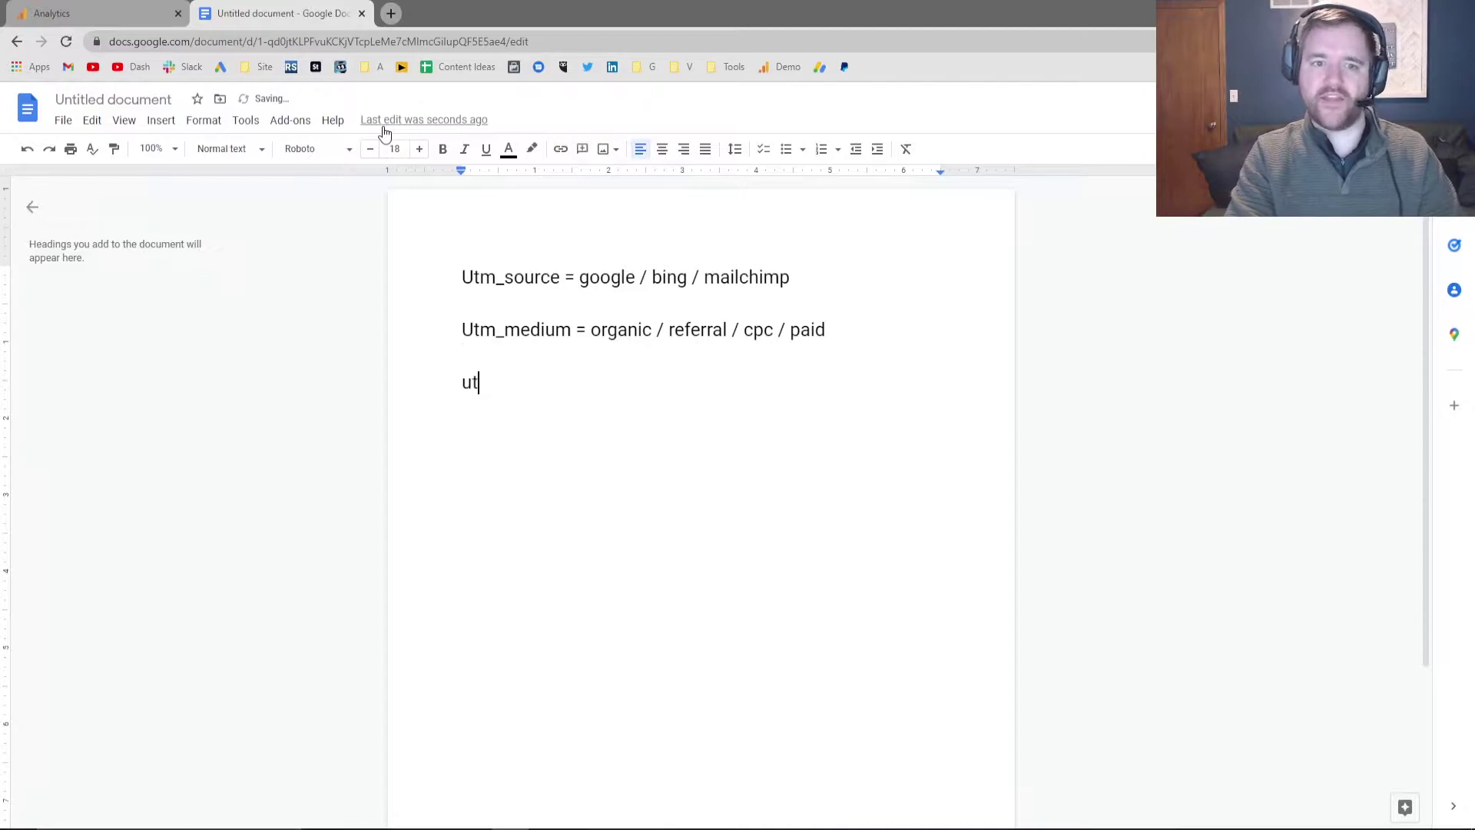
{"action": "type", "text": "m_campaign ="}
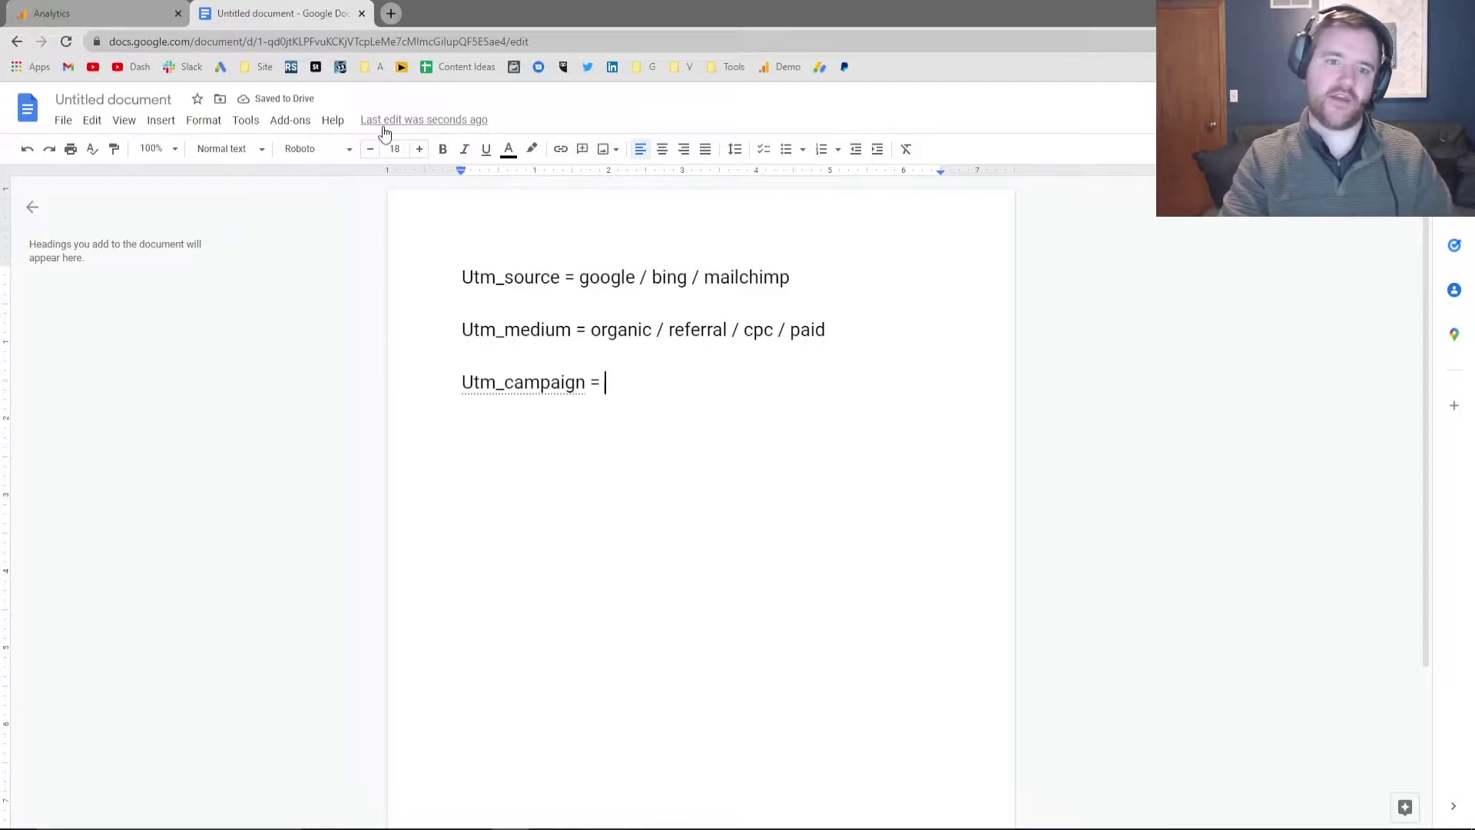
{"action": "type", "text": "bogo /"}
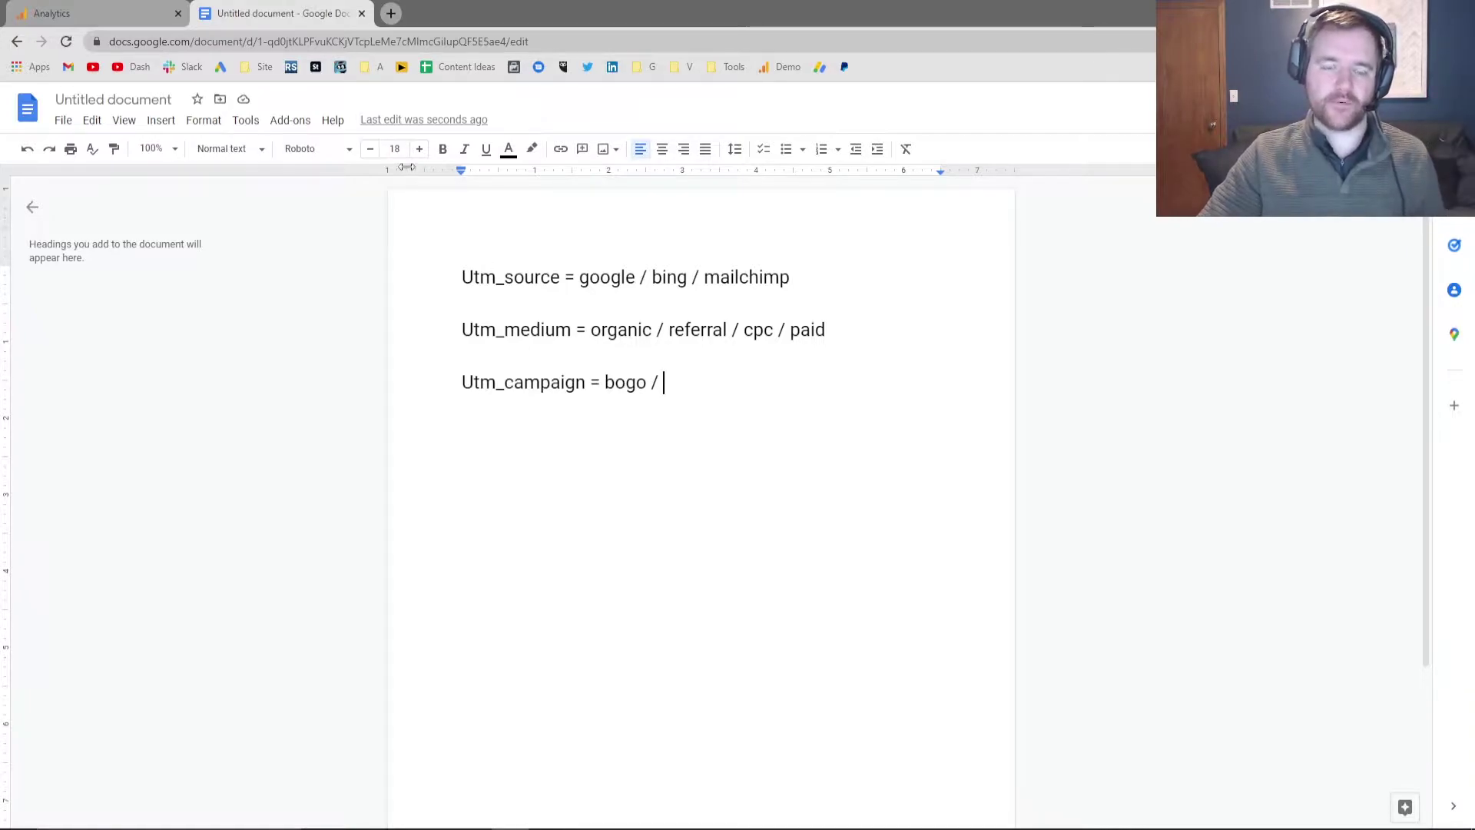
Add Campaign as the secondary dimension and highlight the Users and Sessions totals of 14
{"action": "left_click", "coordinate": [147, 13]}
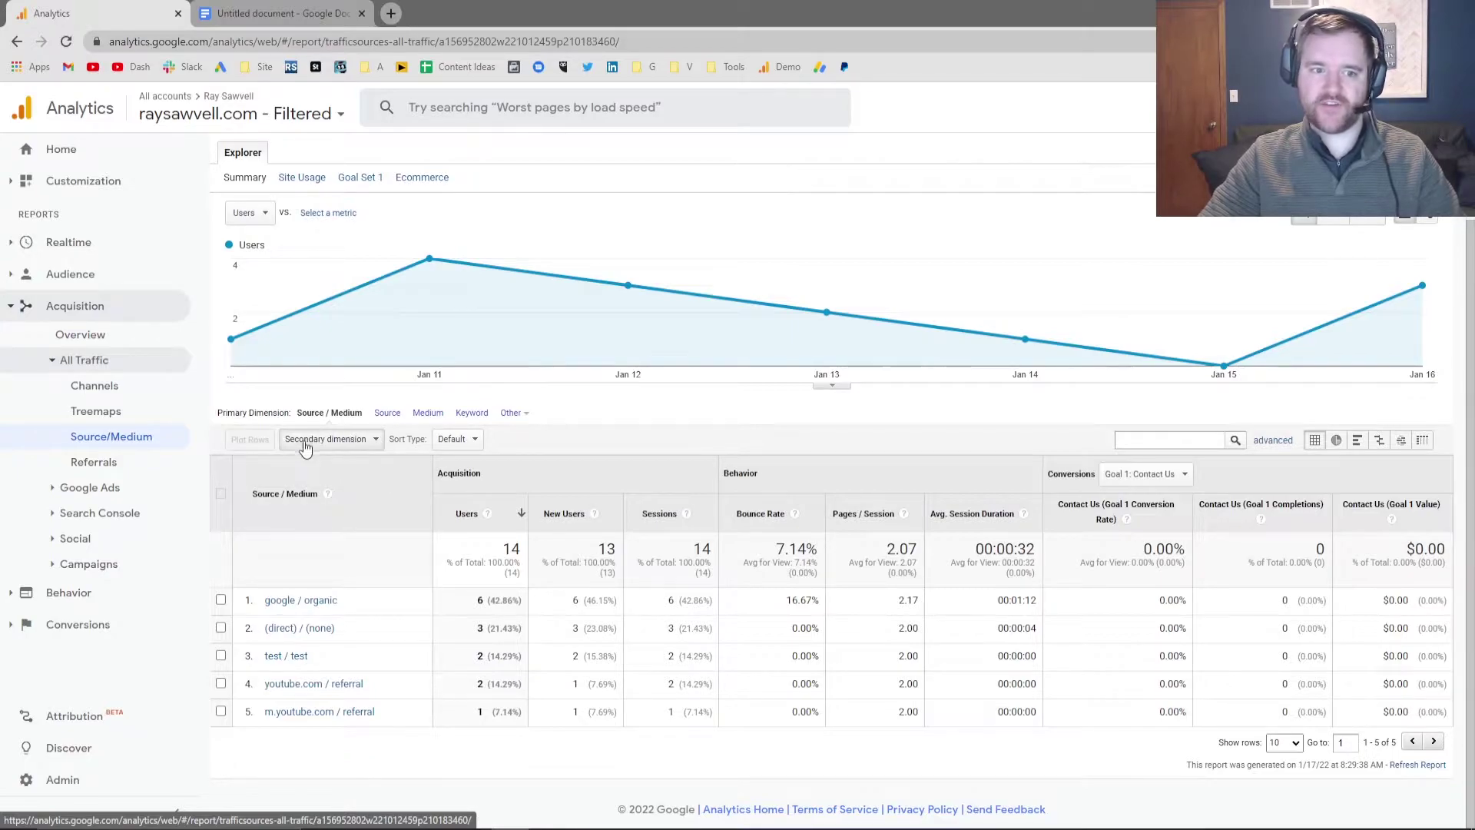
{"action": "left_click", "coordinate": [330, 440]}
{"action": "type", "text": "campaign"}
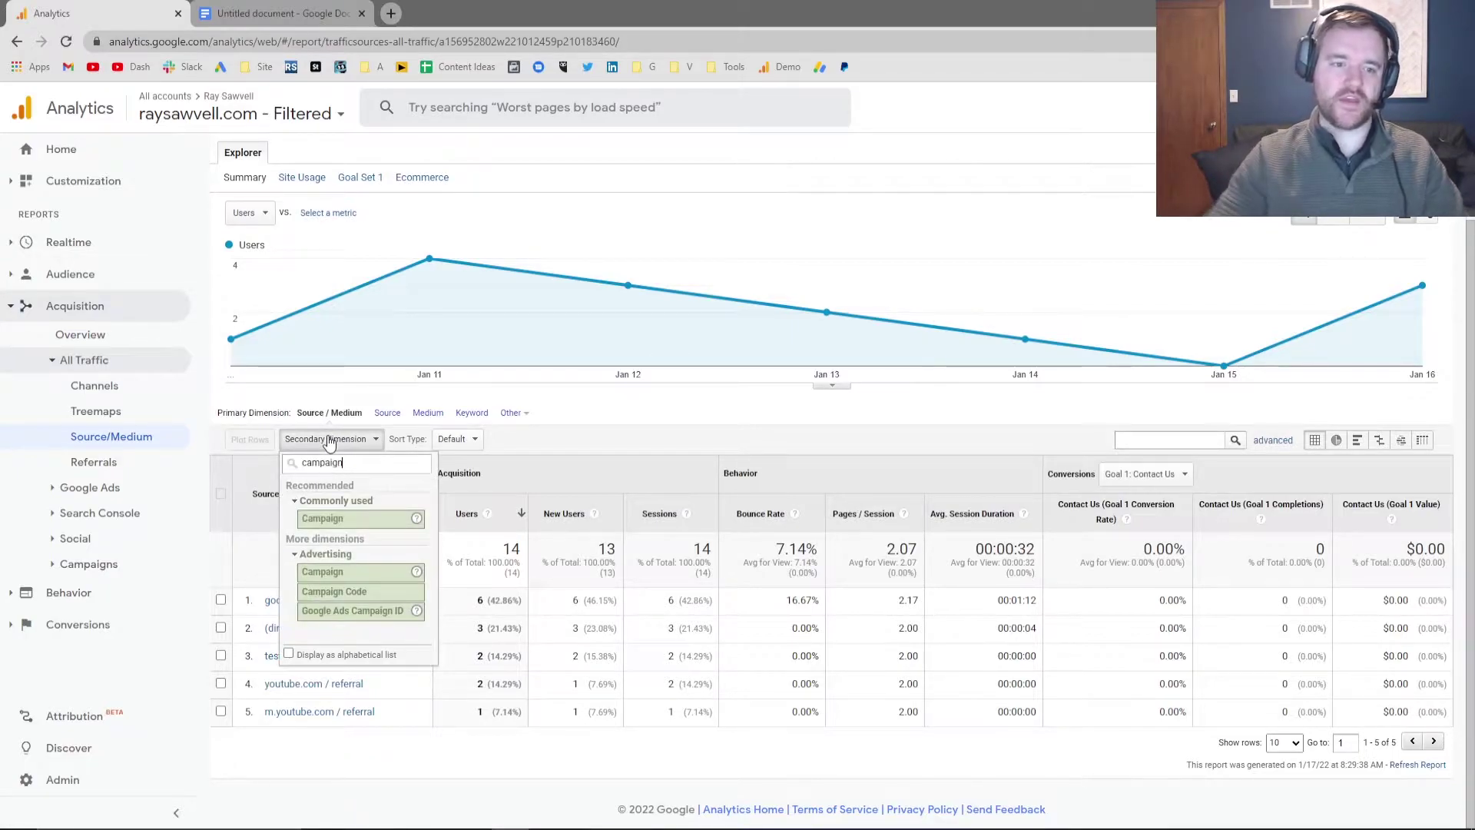
{"action": "left_click", "coordinate": [332, 519]}
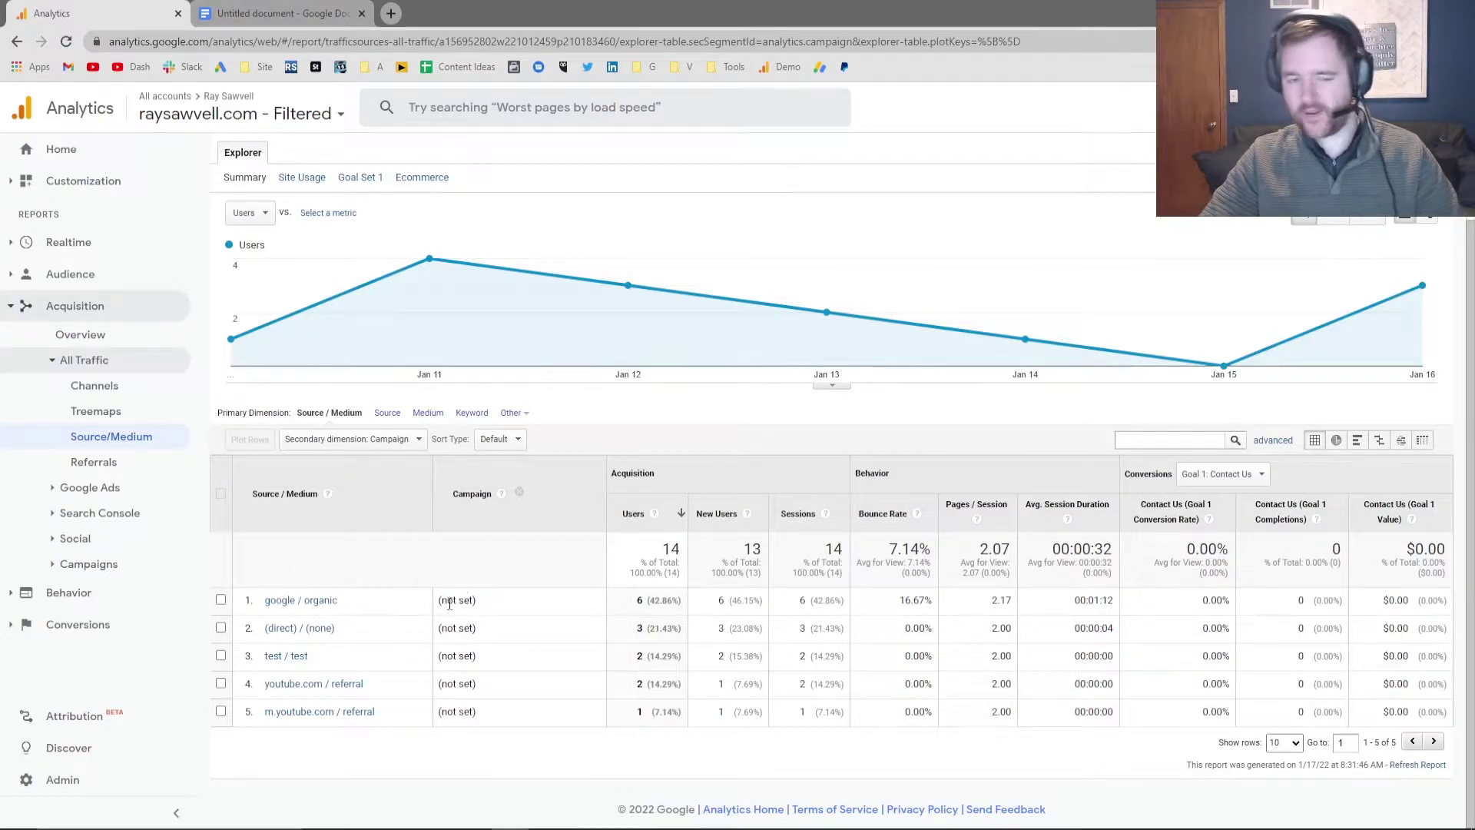
{"action": "left_click_drag", "start_coordinate": [643, 553], "coordinate": [681, 575]}
{"action": "left_click", "coordinate": [810, 548]}
{"action": "left_click_drag", "start_coordinate": [810, 548], "coordinate": [832, 547]}
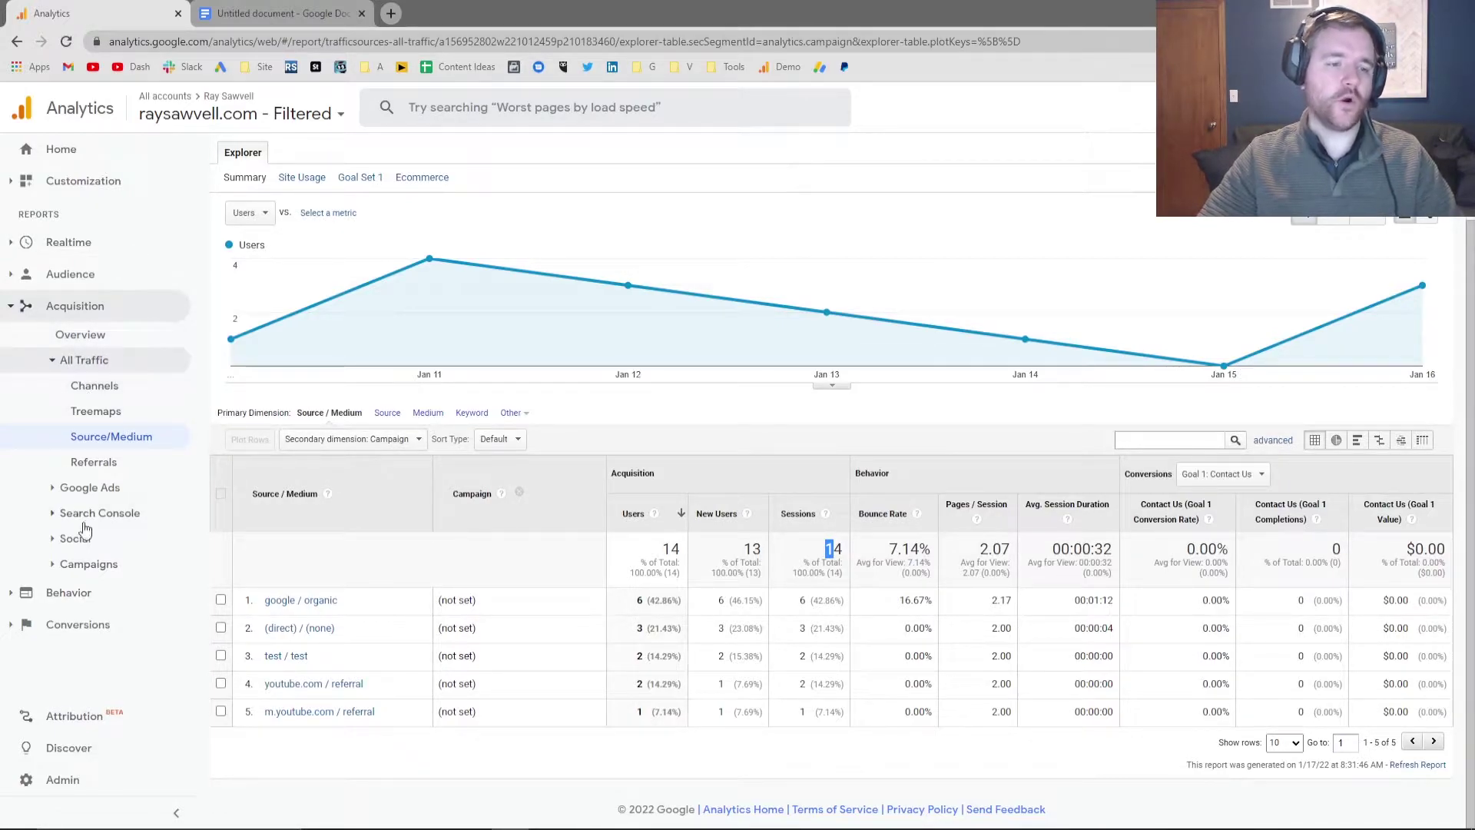
Check the empty All Campaigns report, then go to the Acquisition Overview
{"action": "left_click", "coordinate": [109, 565]}
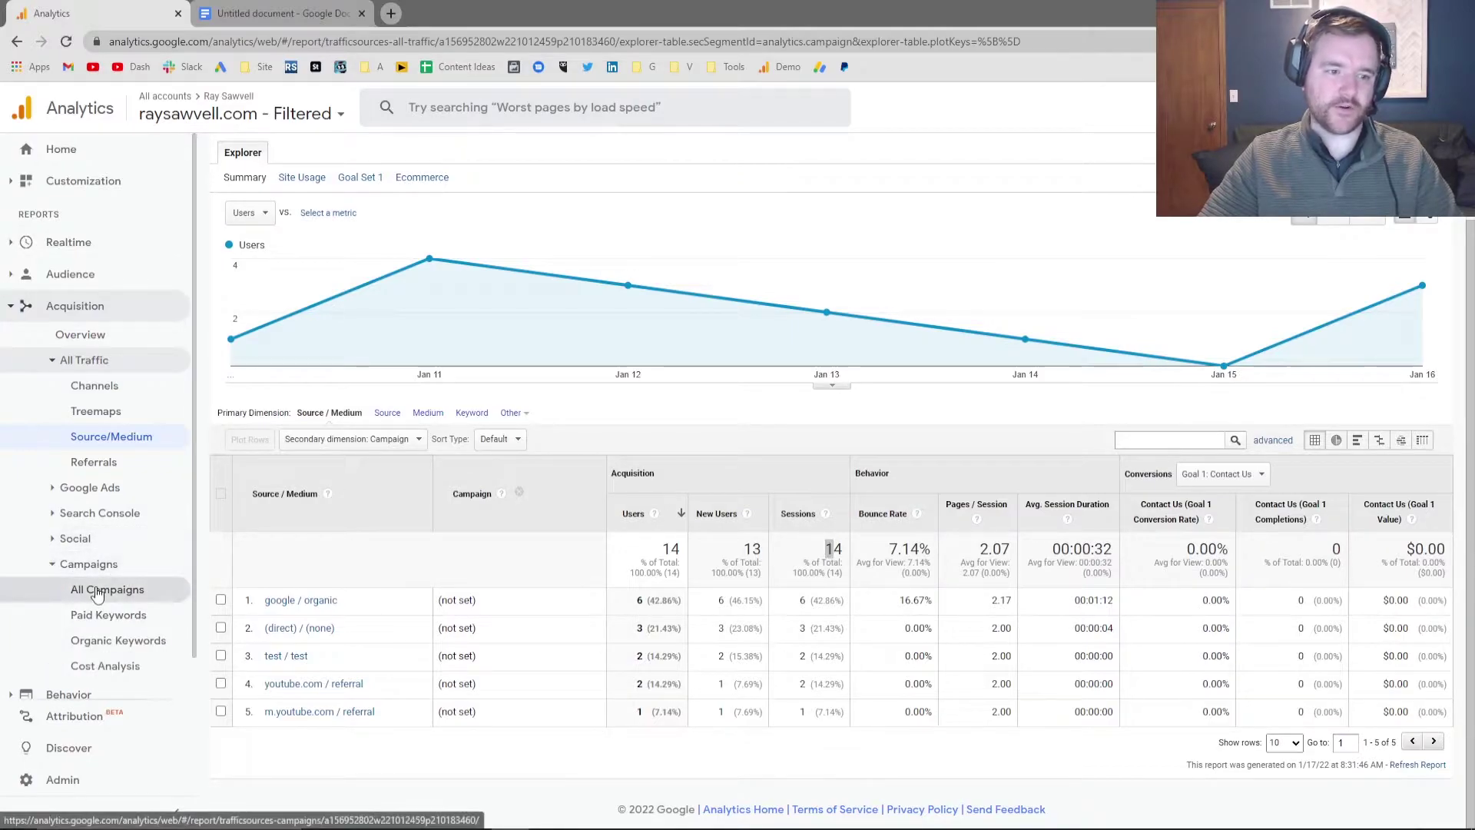
{"action": "left_click", "coordinate": [108, 590]}
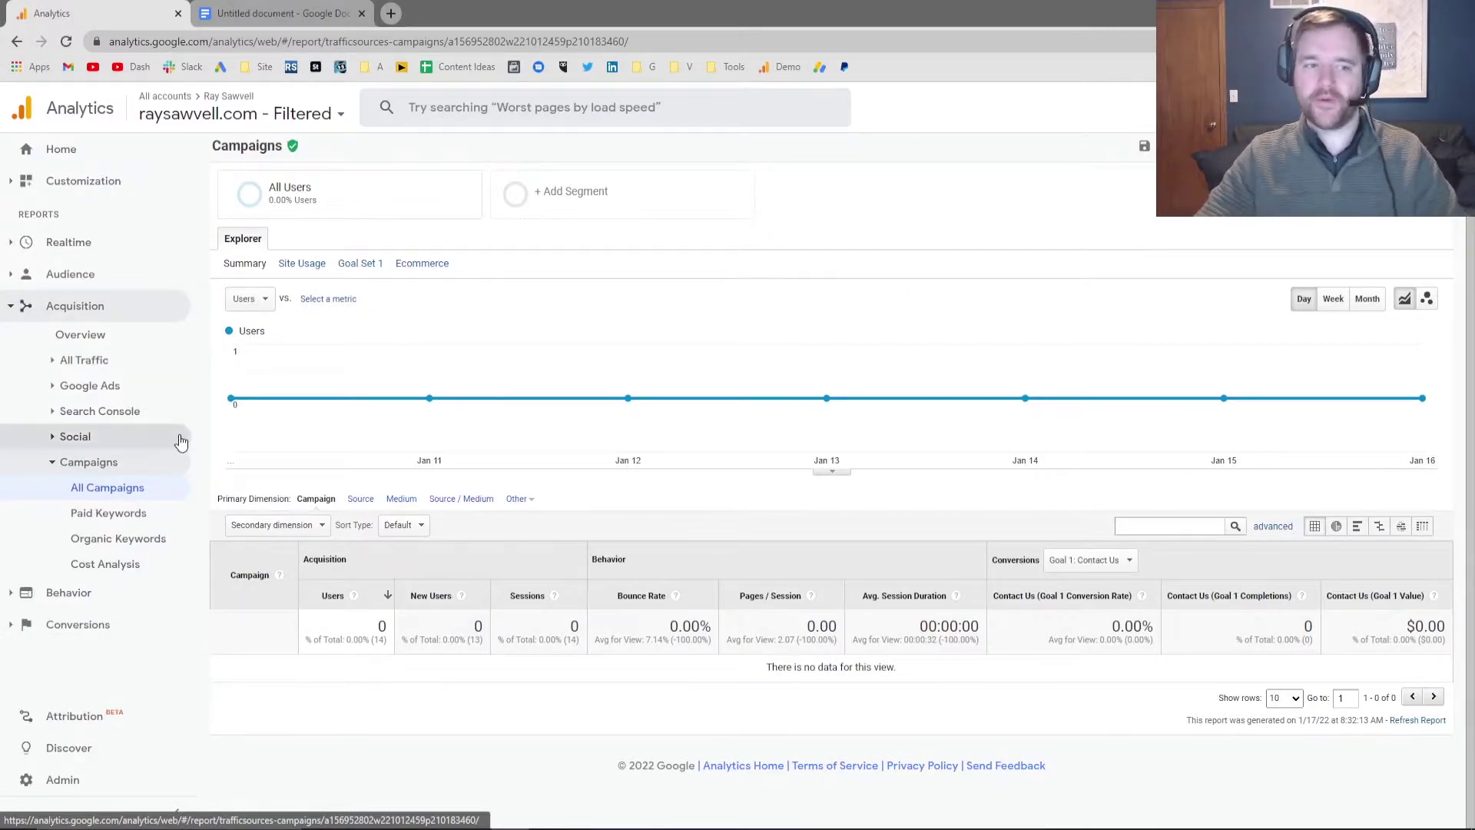
{"action": "left_click", "coordinate": [85, 337]}
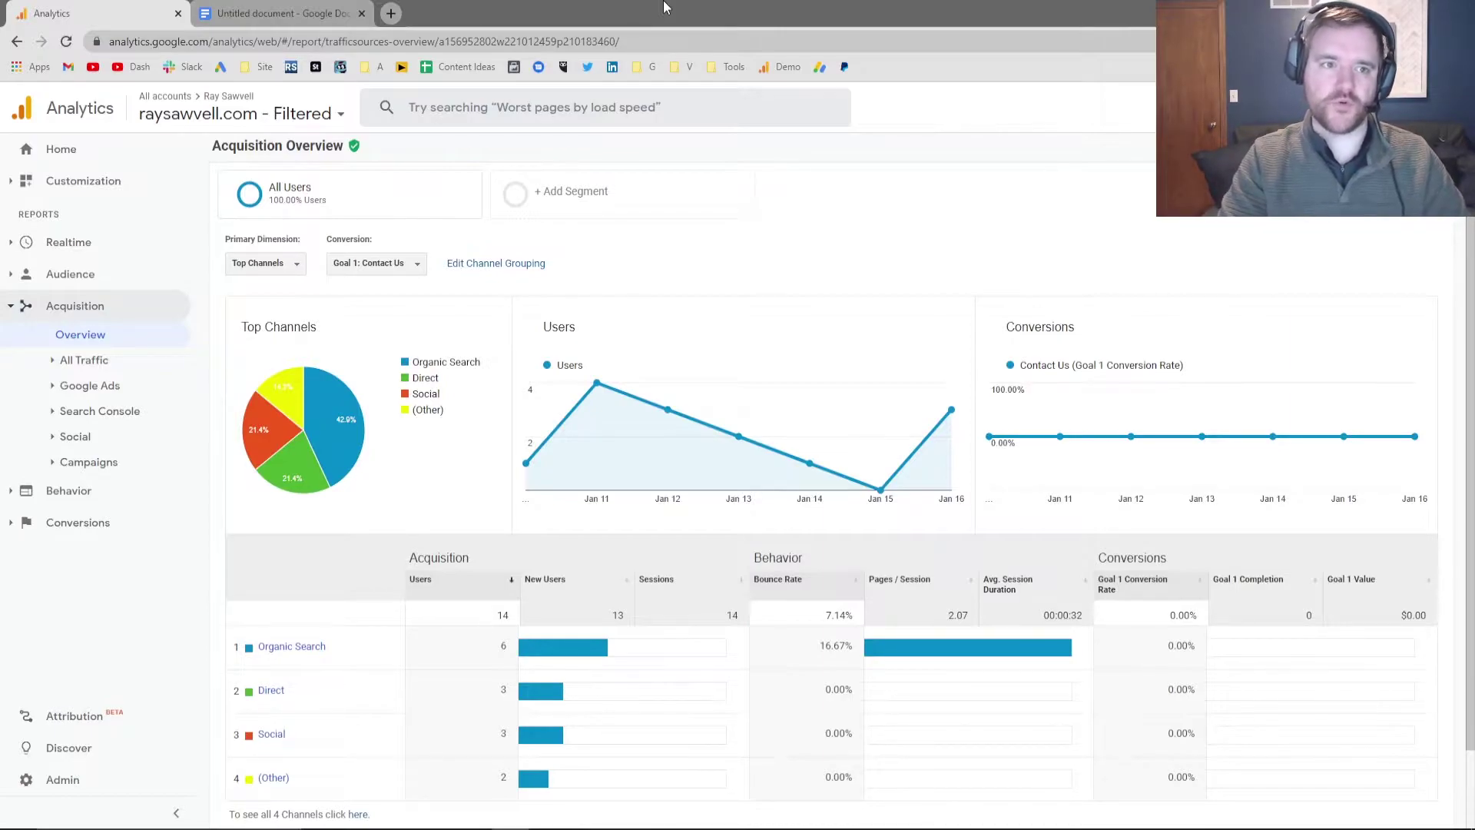
Search Google for 'url builder' and open the GA Dev Tools Campaign URL Builder result
{"action": "key", "text": "ctrl+t"}
{"action": "type", "text": "url builder"}
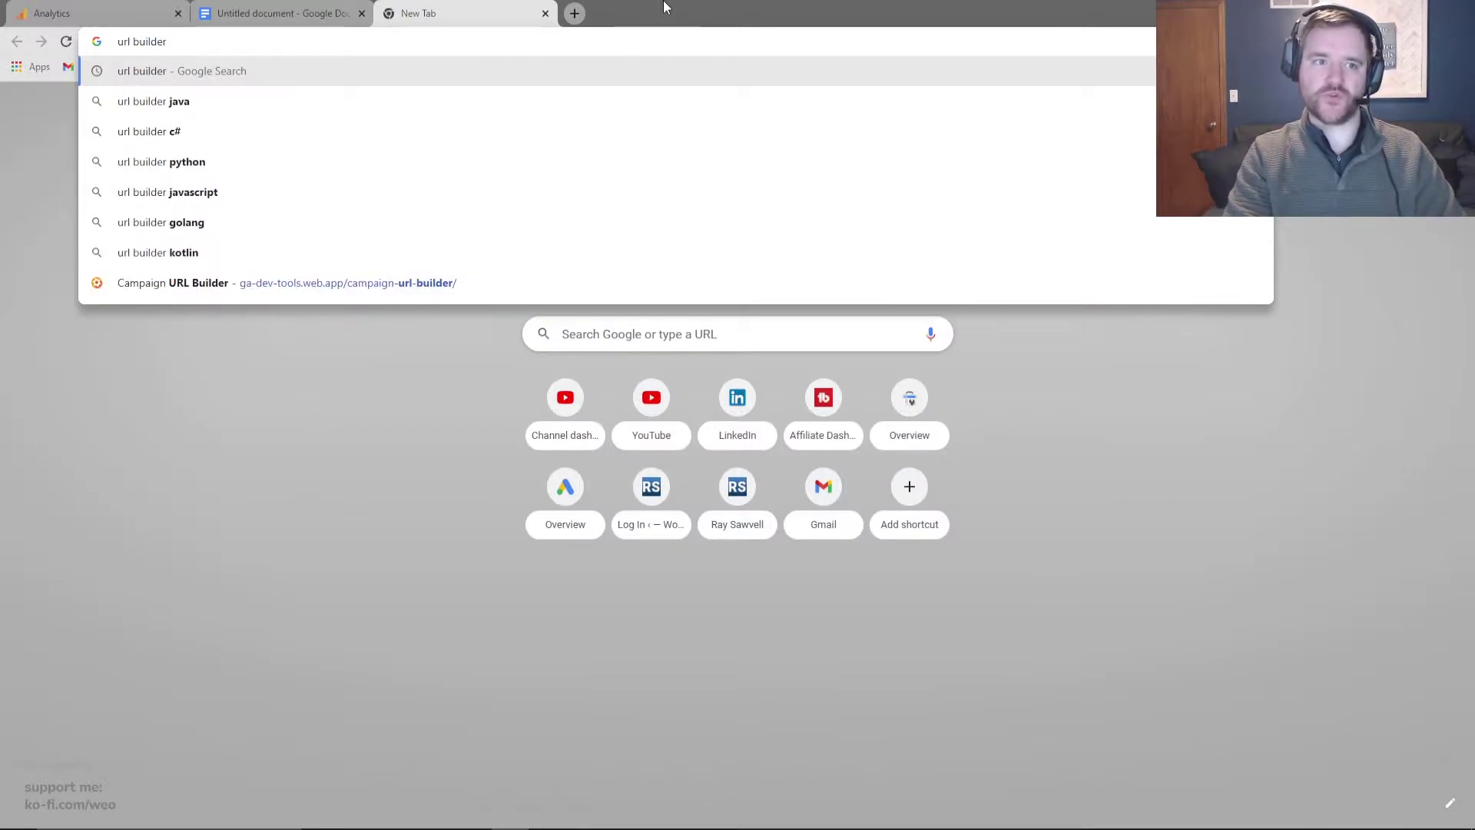
{"action": "key", "text": "Return"}
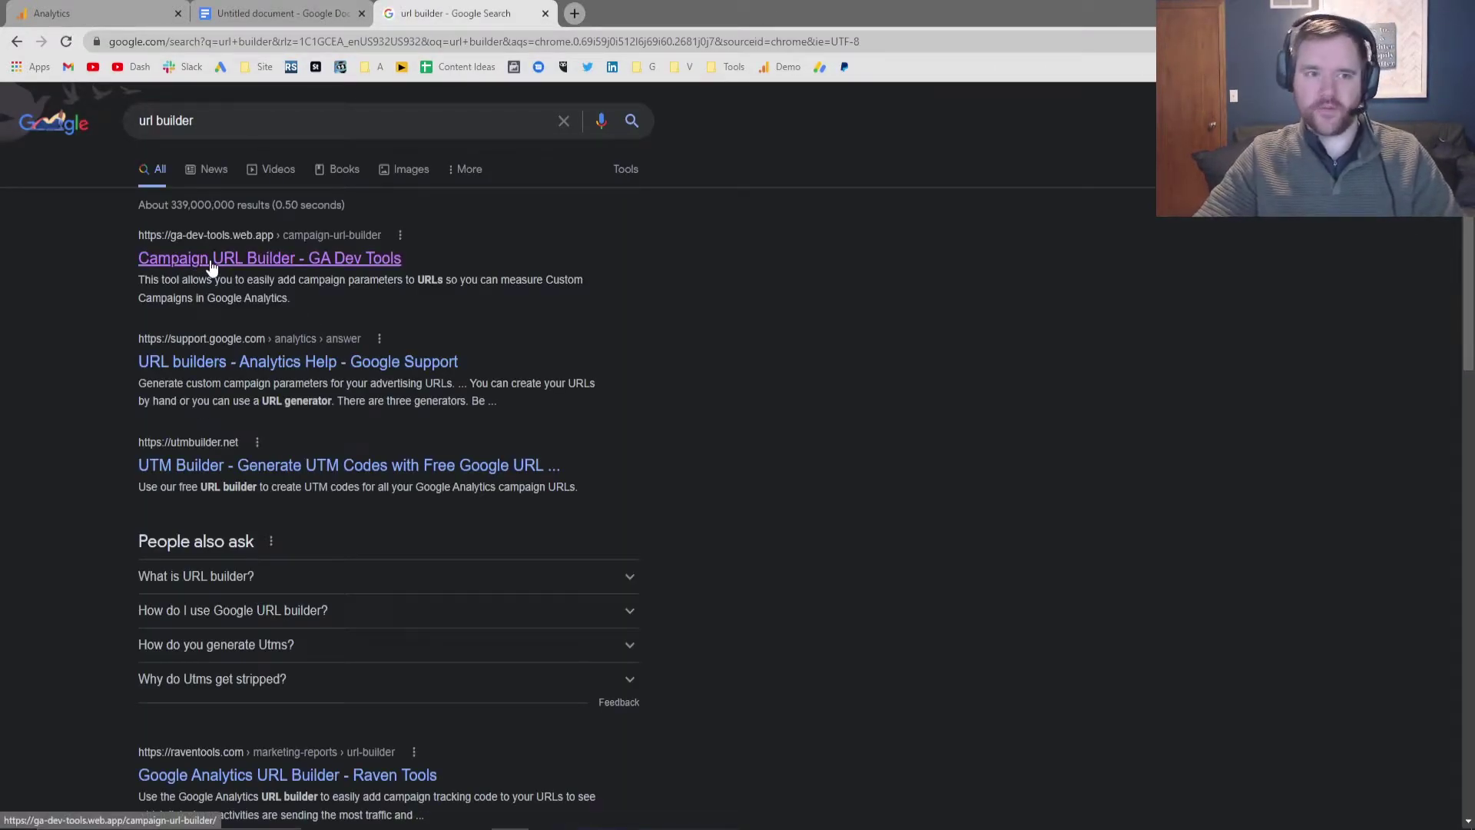
{"action": "left_click", "coordinate": [200, 261]}
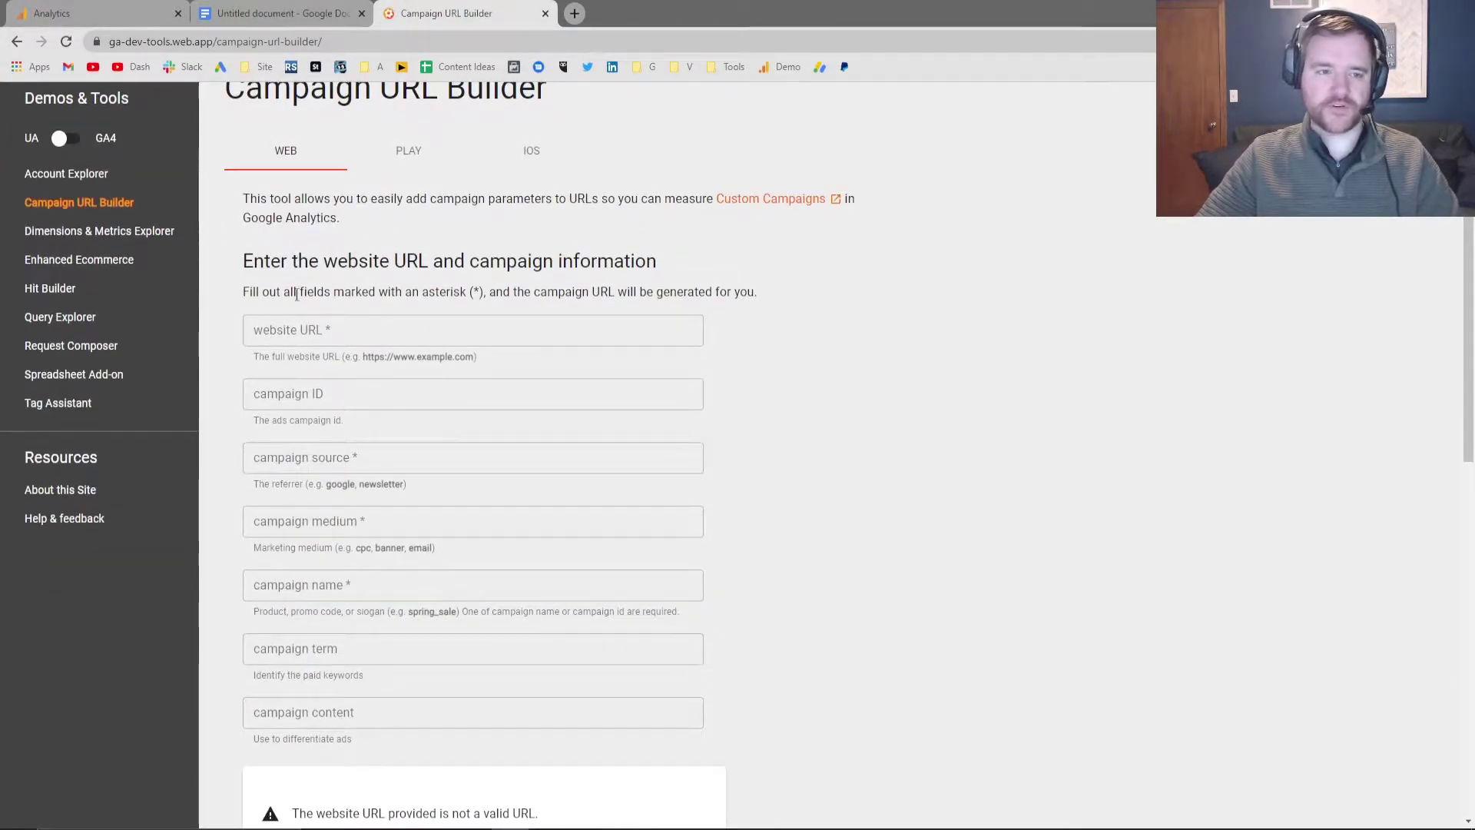
Enter raysawvell.com as the website URL, then source facebook, medium cpc and name bogo
{"action": "left_click", "coordinate": [293, 332]}
{"action": "type", "text": "raysawvell.com"}
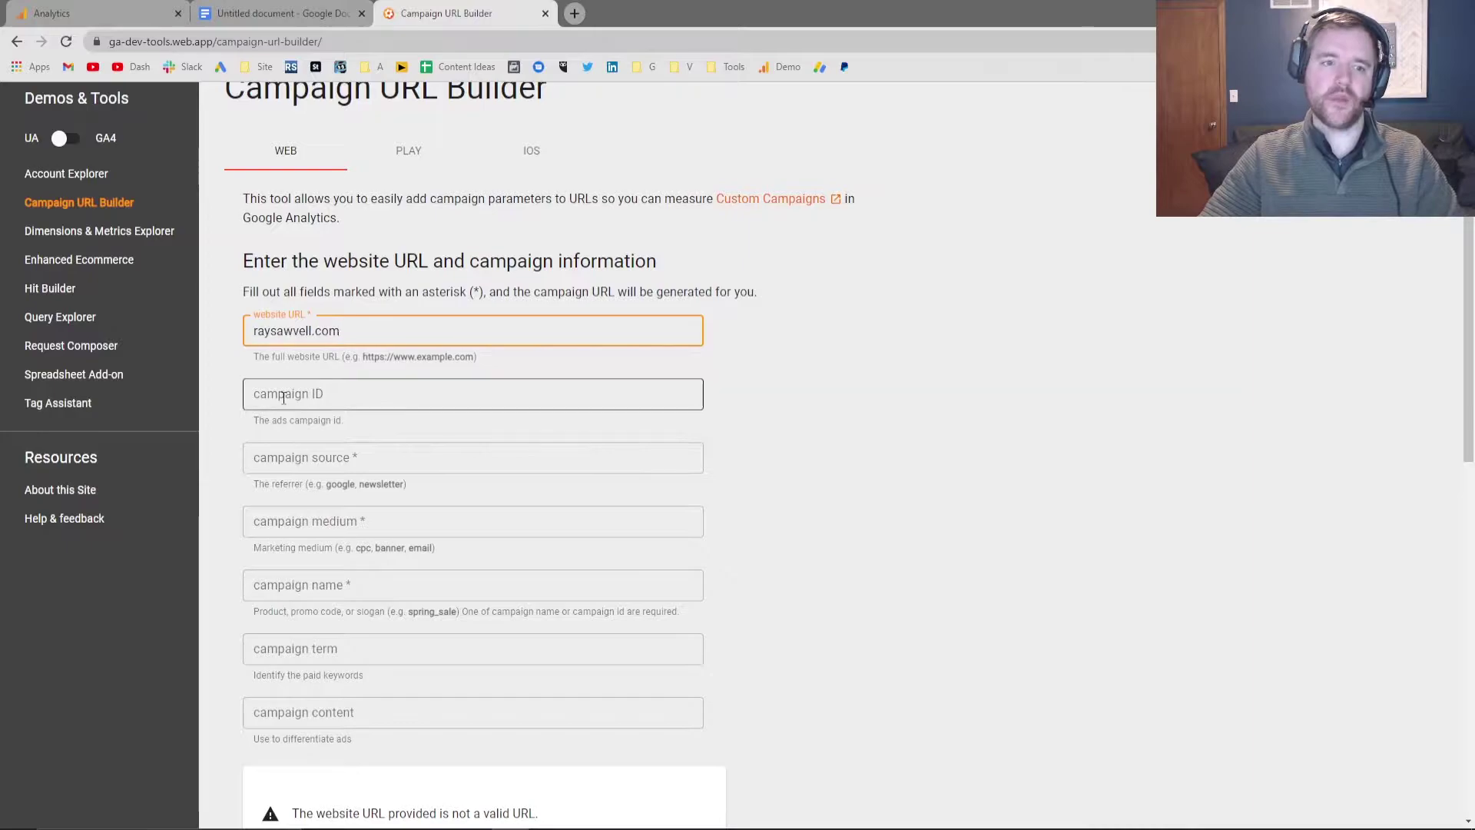
{"action": "left_click", "coordinate": [316, 466]}
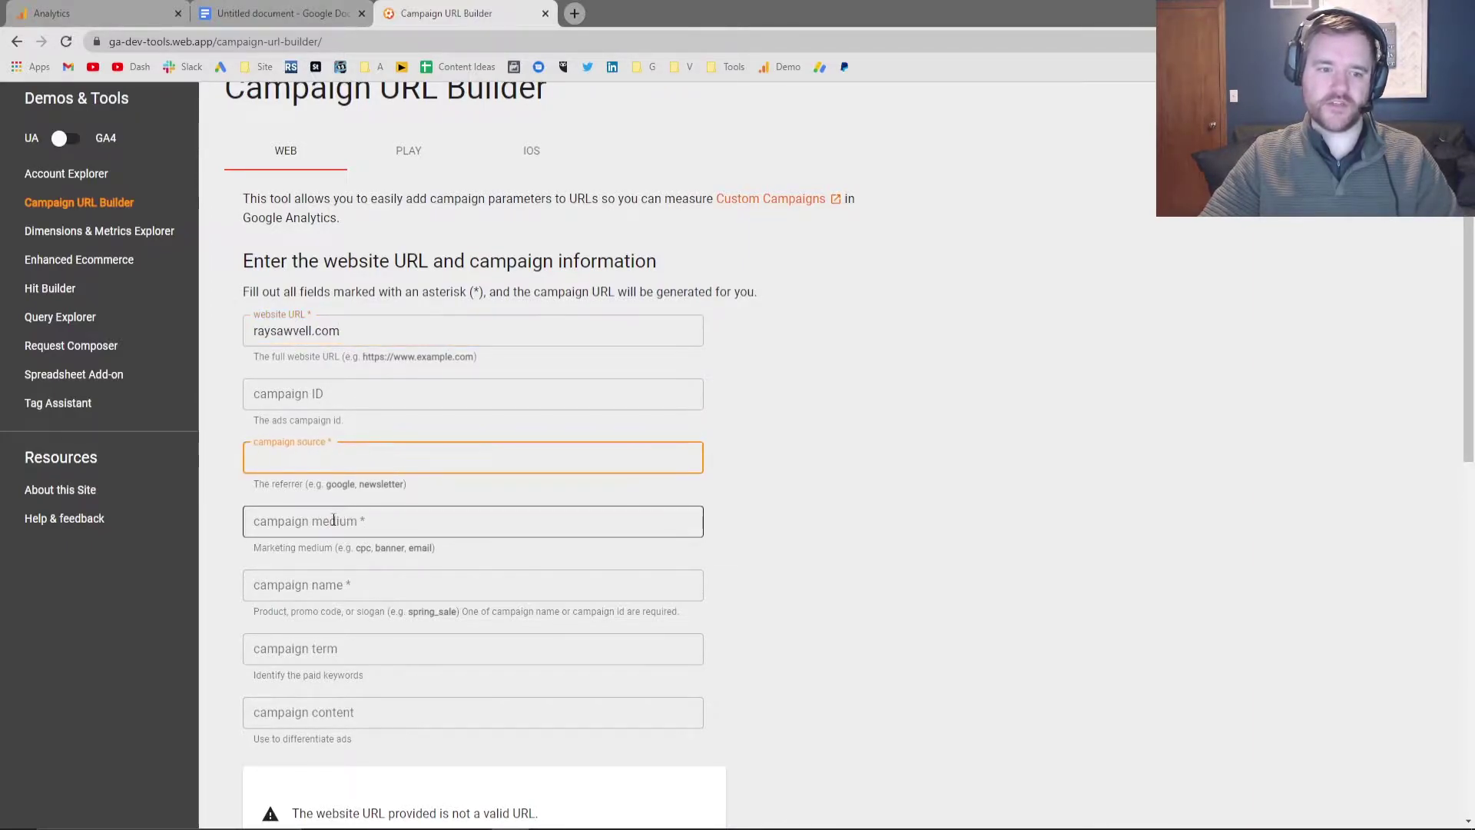
{"action": "left_click", "coordinate": [323, 521]}
{"action": "left_click", "coordinate": [319, 461]}
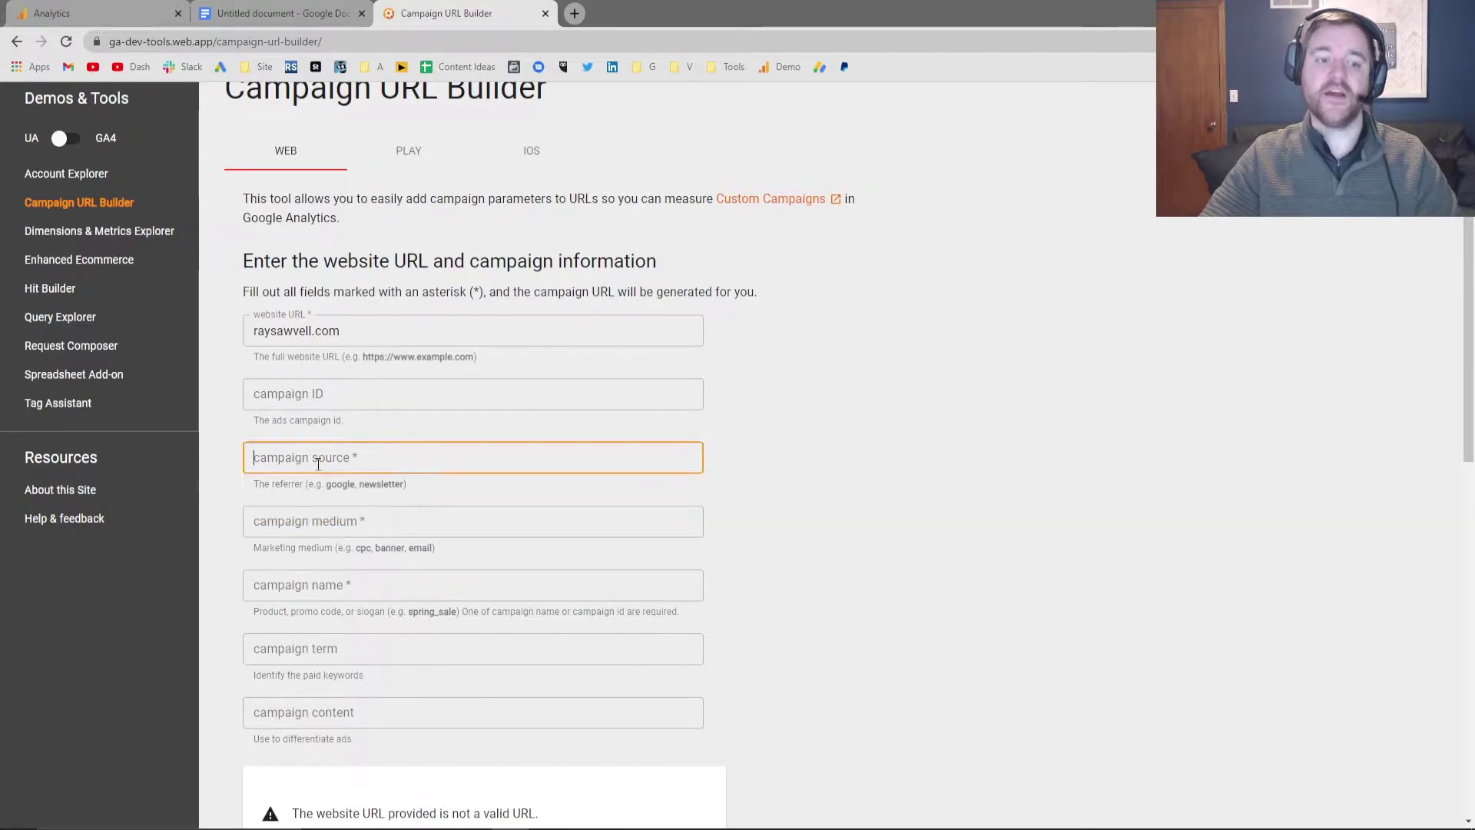
{"action": "left_click", "coordinate": [310, 523]}
{"action": "left_click", "coordinate": [346, 584]}
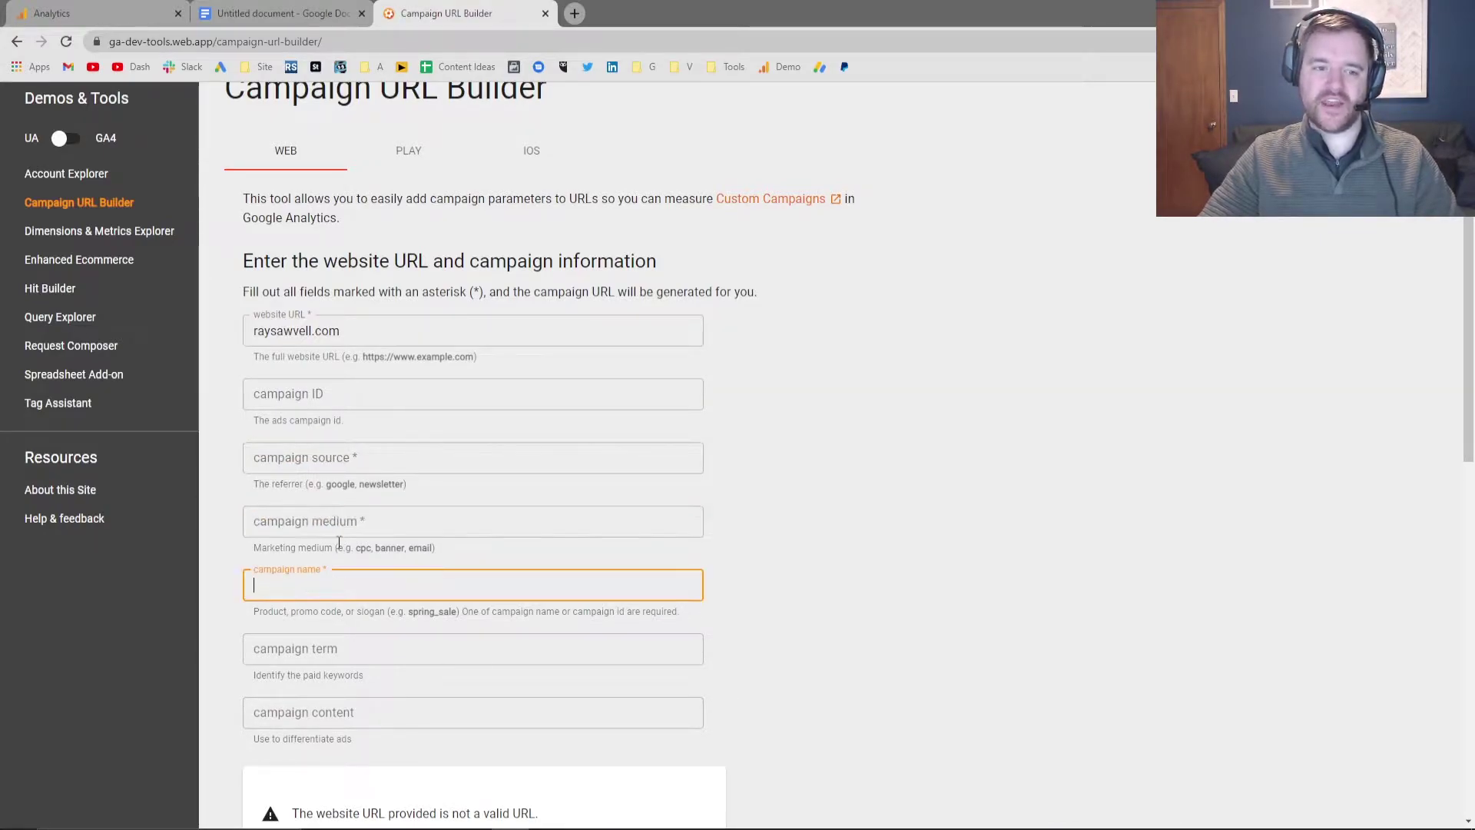
{"action": "left_click", "coordinate": [270, 448]}
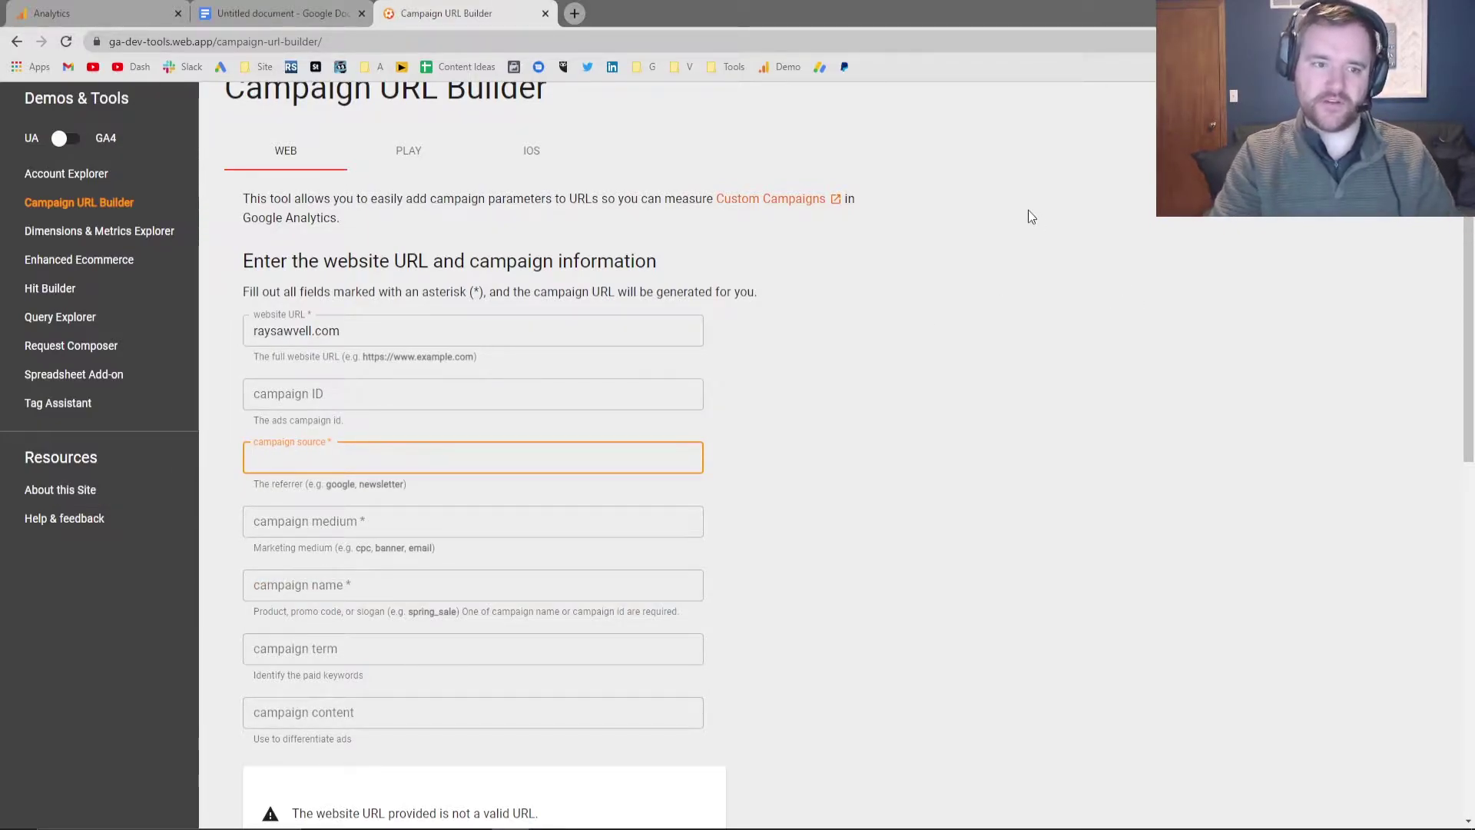
{"action": "type", "text": "facebook"}
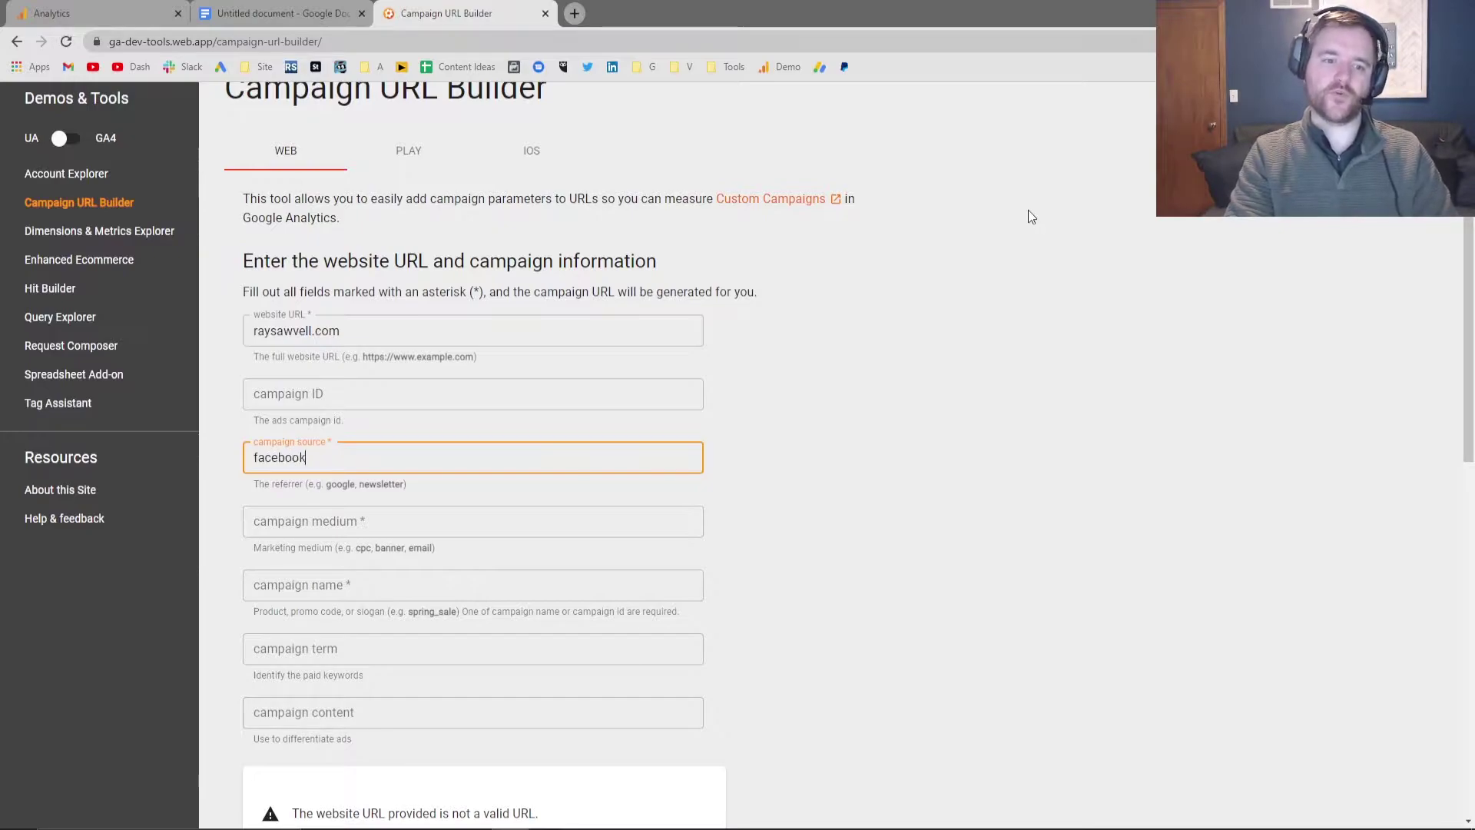
{"action": "key", "text": "Tab"}
{"action": "type", "text": "cpc"}
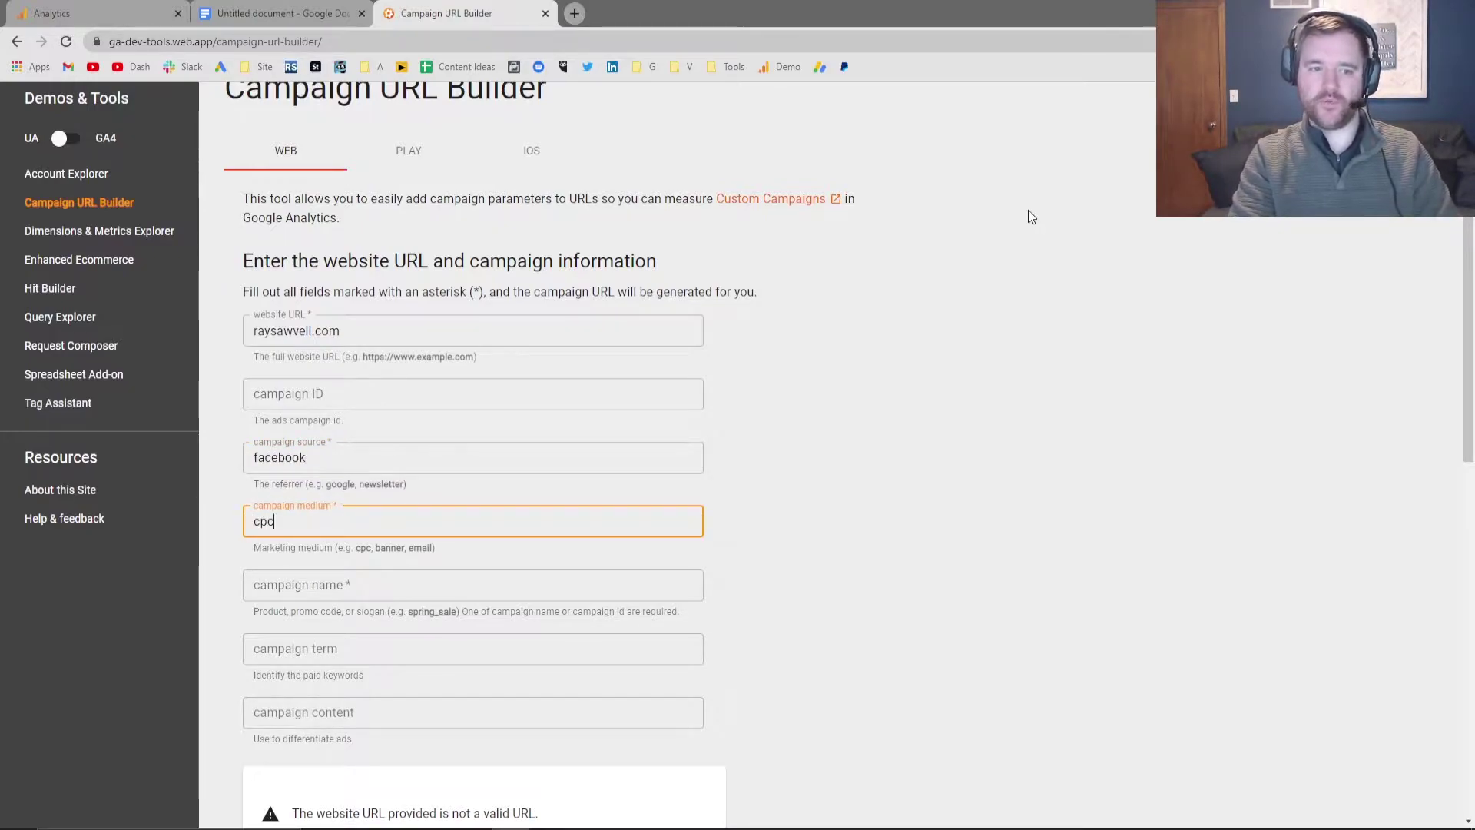
{"action": "key", "text": "Tab"}
{"action": "type", "text": "bogo"}
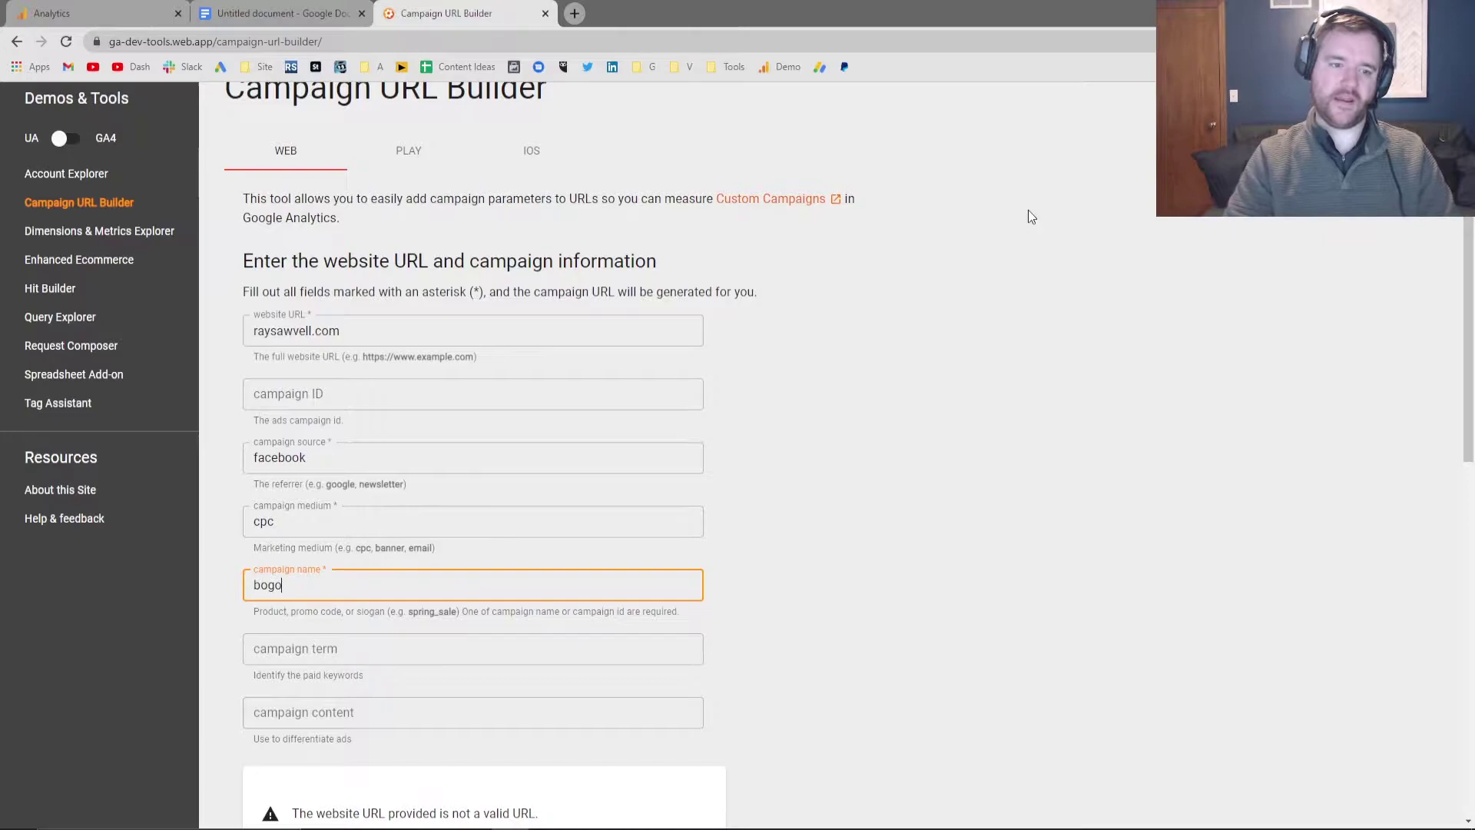
{"action": "left_click", "coordinate": [403, 318]}
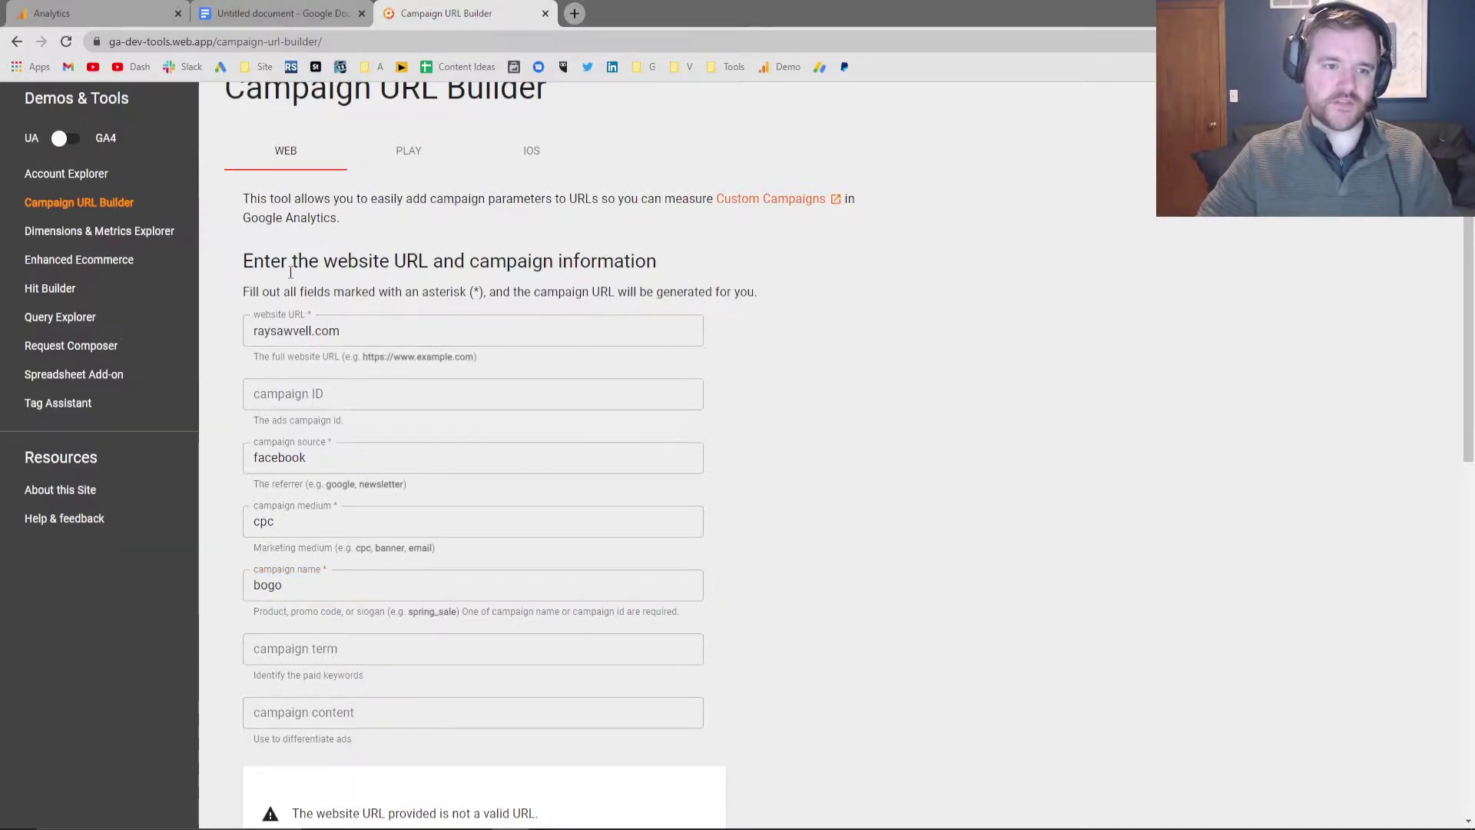
Highlight the entered website, facebook, cpc and bogo values to point them out
{"action": "left_click_drag", "start_coordinate": [276, 323], "coordinate": [379, 320]}
{"action": "left_click_drag", "start_coordinate": [256, 460], "coordinate": [307, 459]}
{"action": "double_click", "coordinate": [260, 523]}
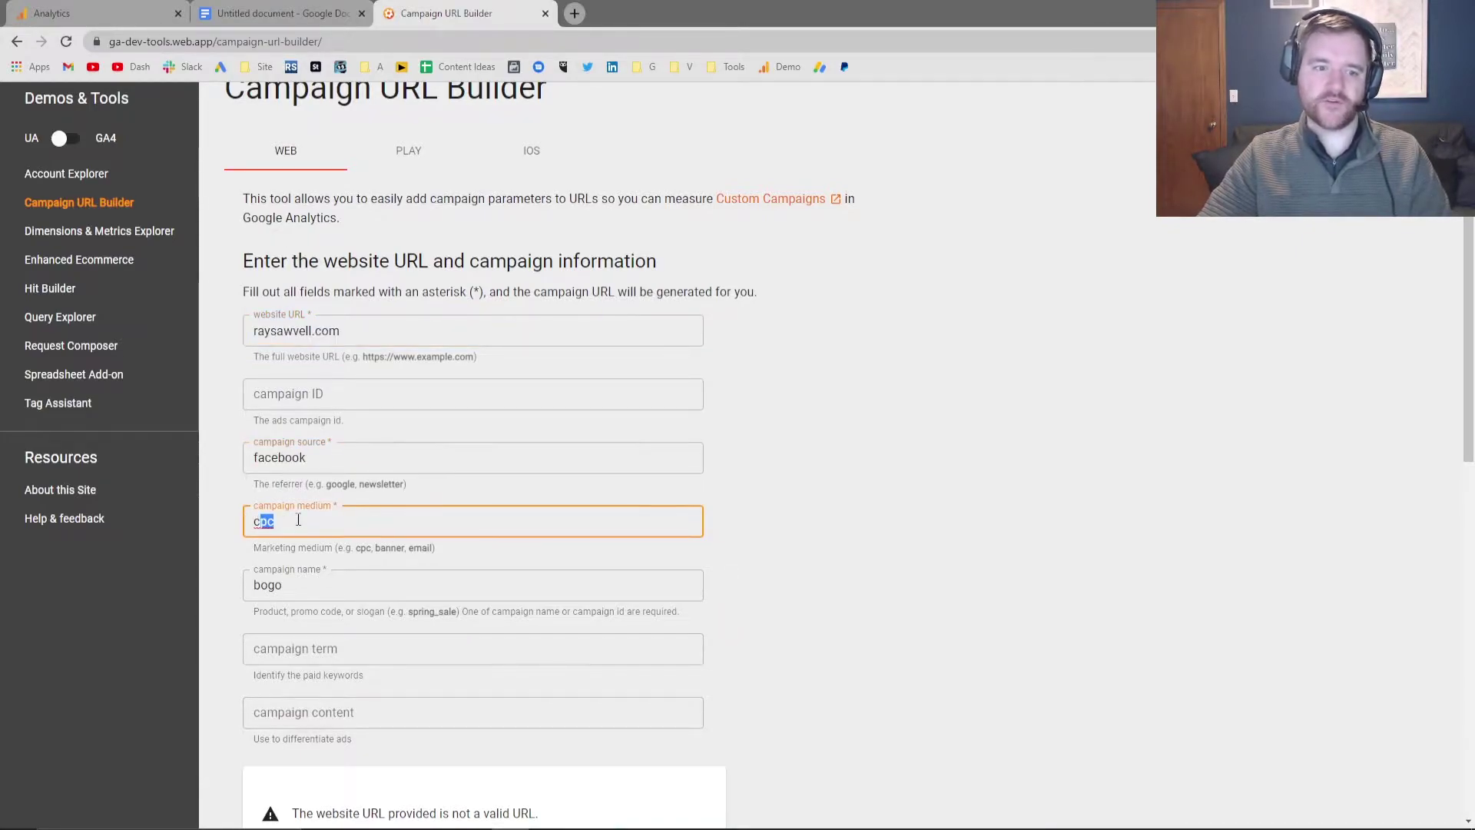
{"action": "left_click_drag", "start_coordinate": [255, 586], "coordinate": [298, 588]}
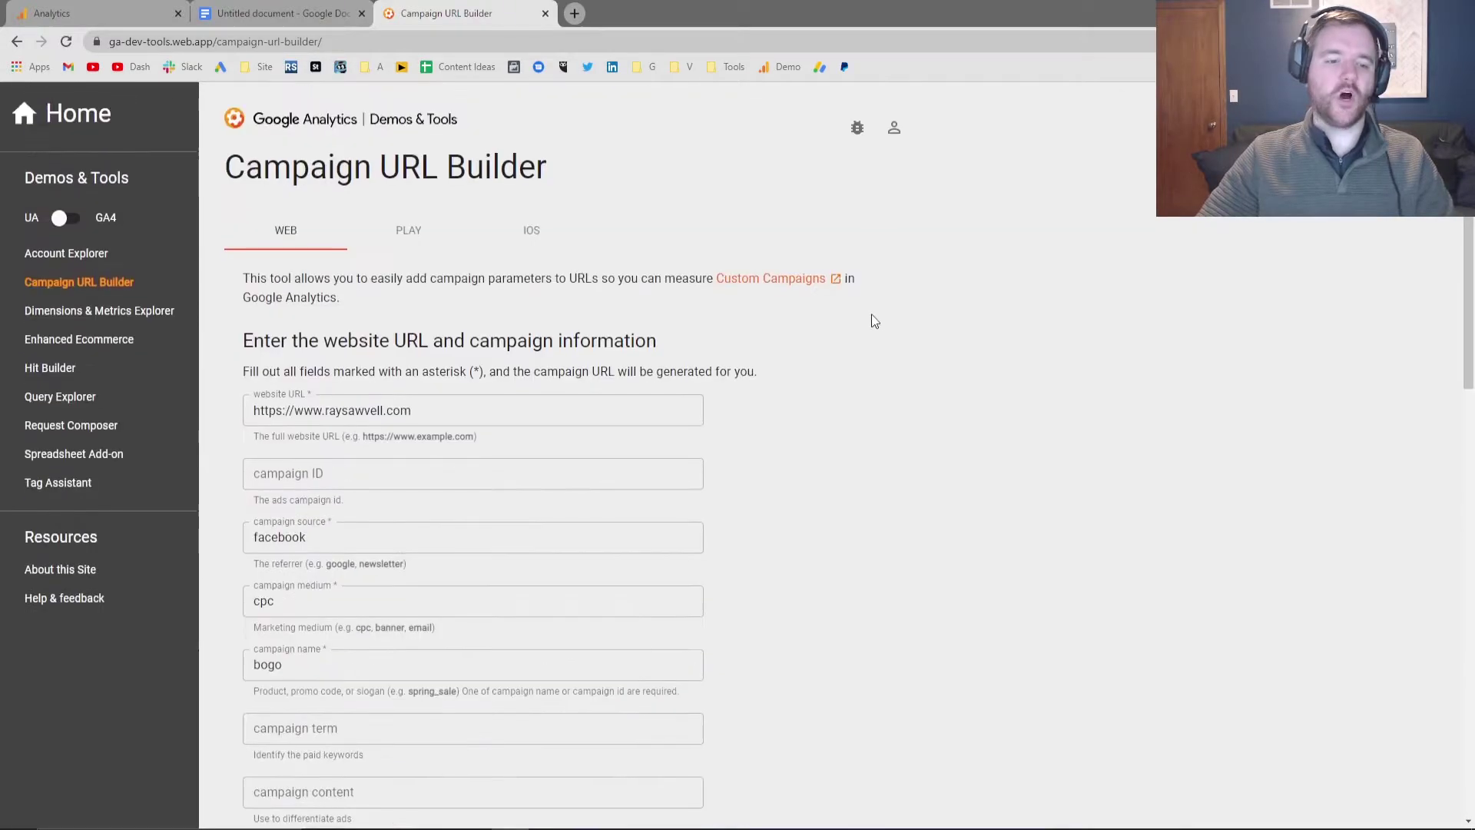
Scroll to the generated campaign URL and highlight its parameter section
{"action": "scroll", "coordinate": [576, 299], "scroll_direction": "down", "scroll_amount": 5}
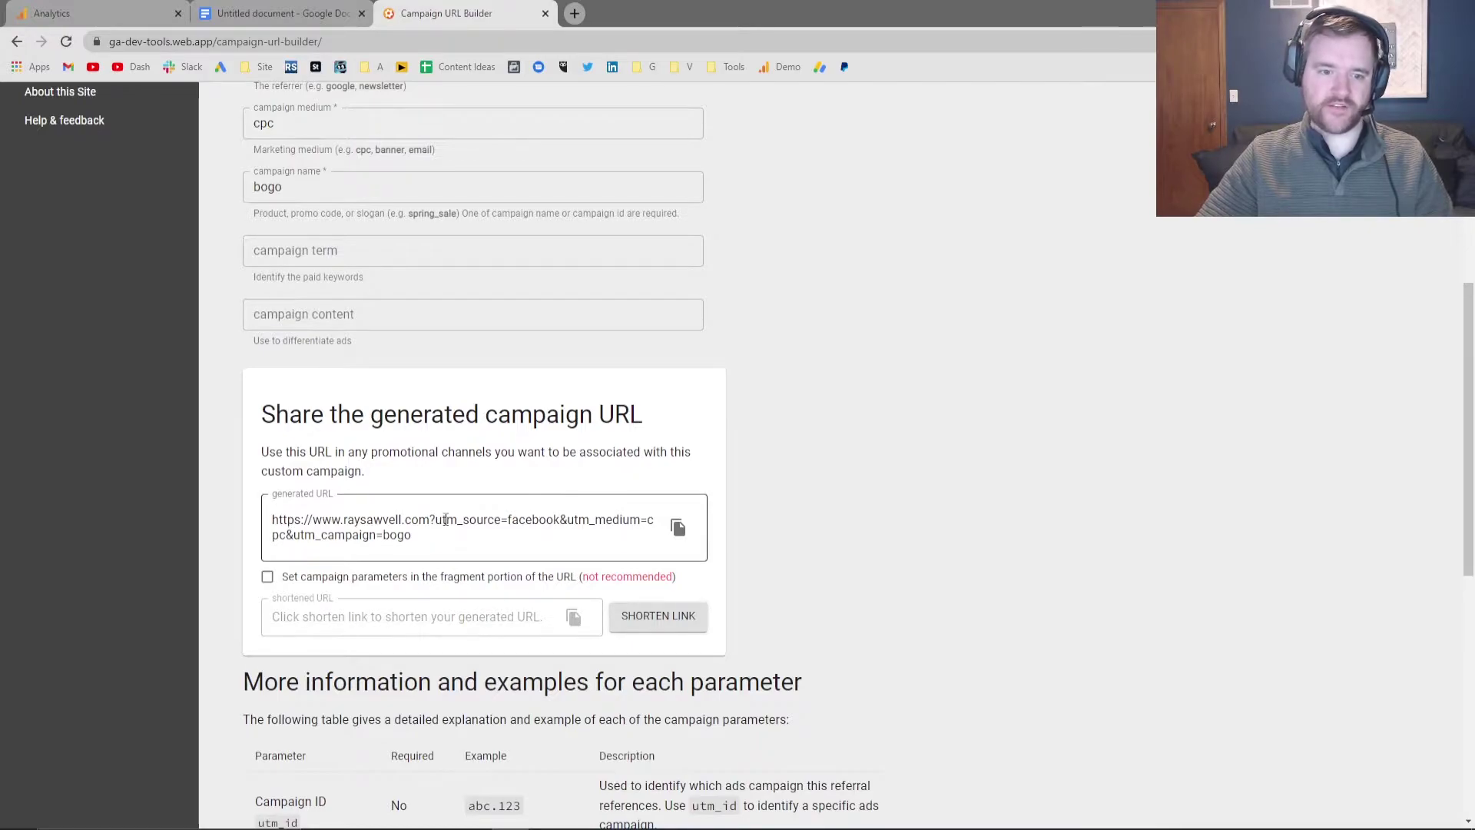
{"action": "left_click_drag", "start_coordinate": [431, 520], "coordinate": [461, 537]}
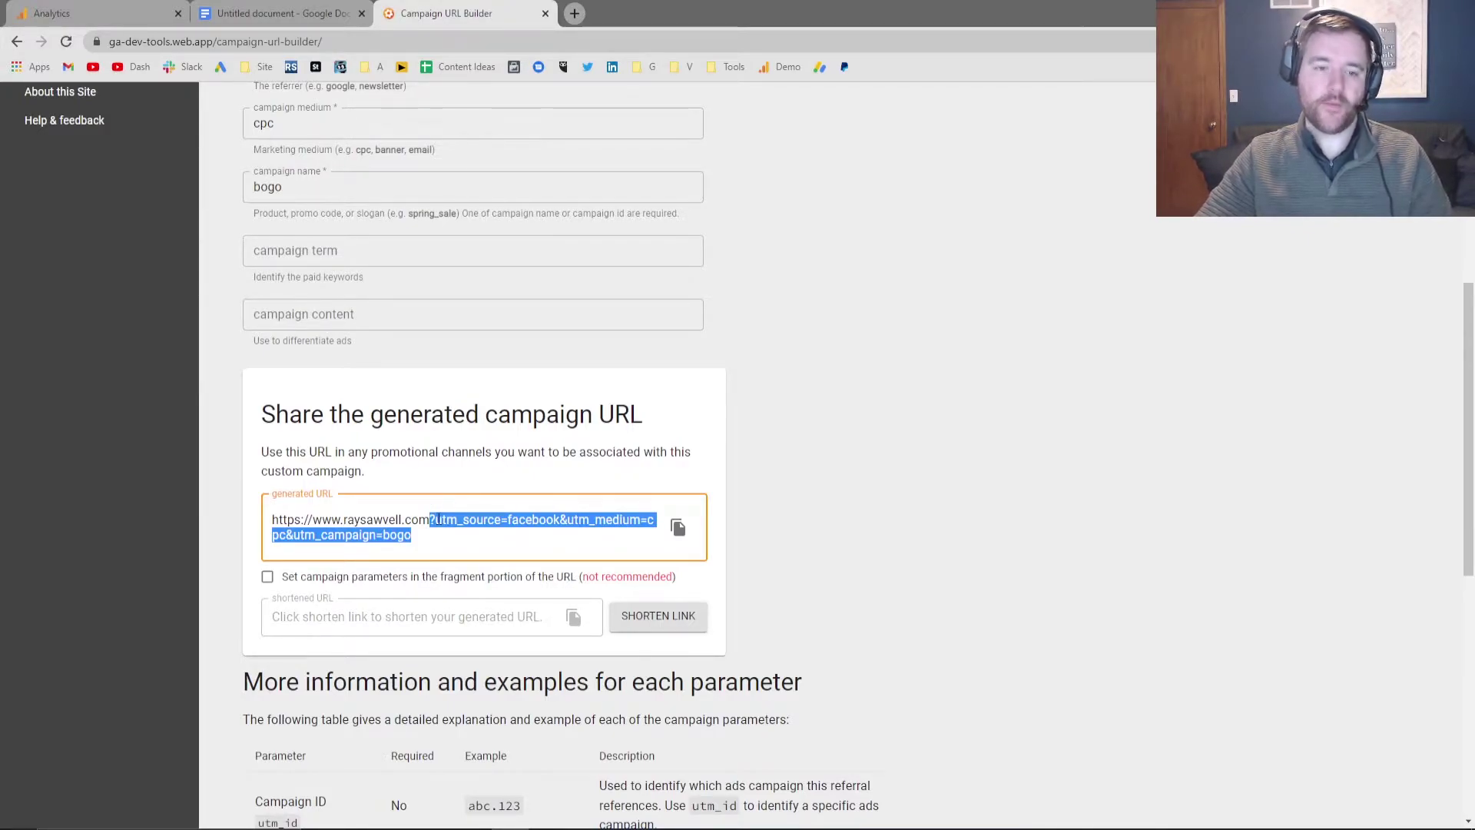
{"action": "scroll", "coordinate": [399, 365], "scroll_direction": "up", "scroll_amount": 4}
{"action": "scroll", "coordinate": [398, 366], "scroll_direction": "down", "scroll_amount": 2}
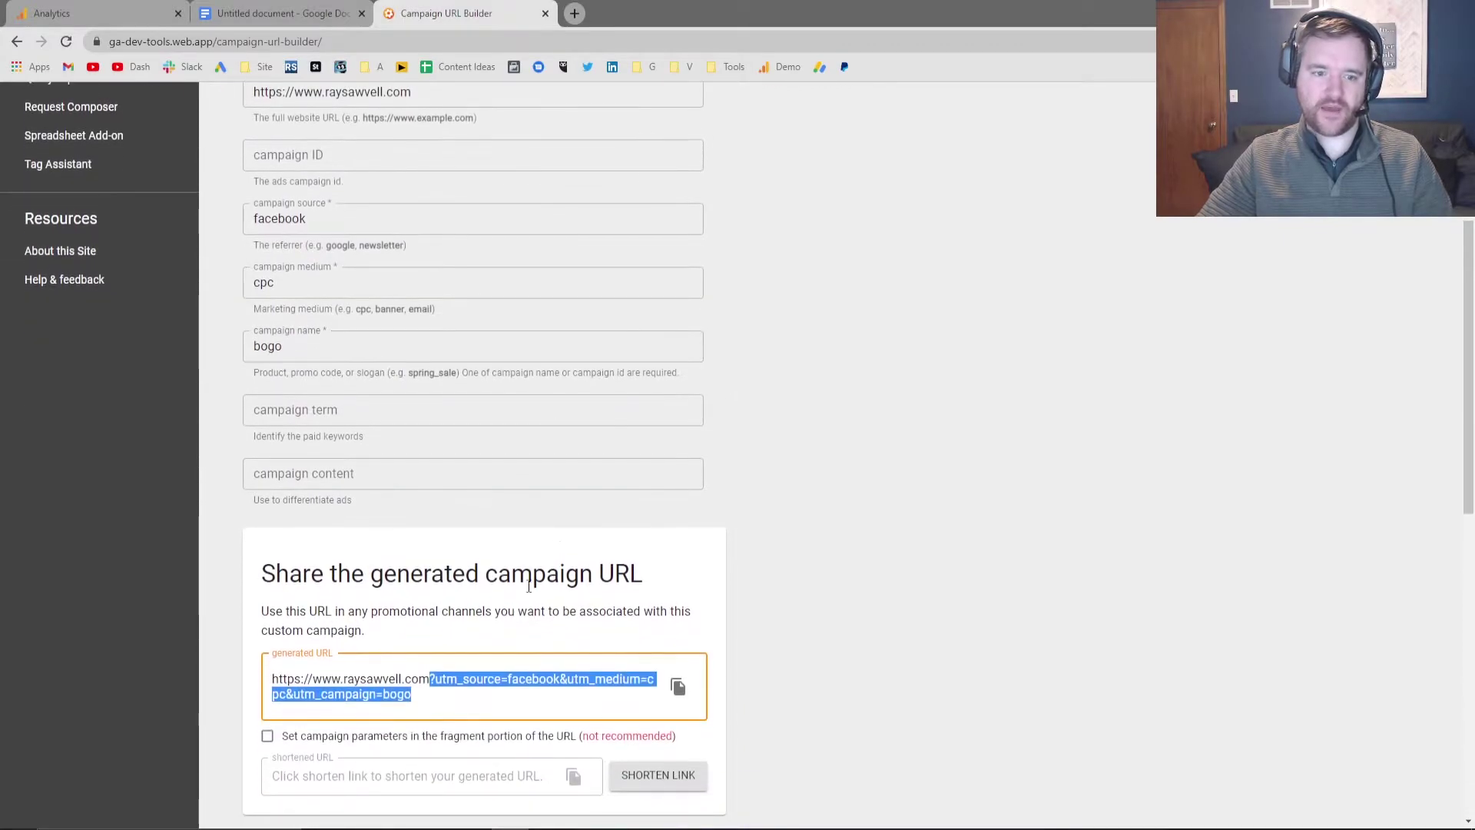
{"action": "left_click", "coordinate": [464, 679]}
Highlight utm_source=facebook, the bogo value, utm_campaign and the utm_ prefix in the URL
{"action": "left_click_drag", "start_coordinate": [437, 680], "coordinate": [560, 680]}
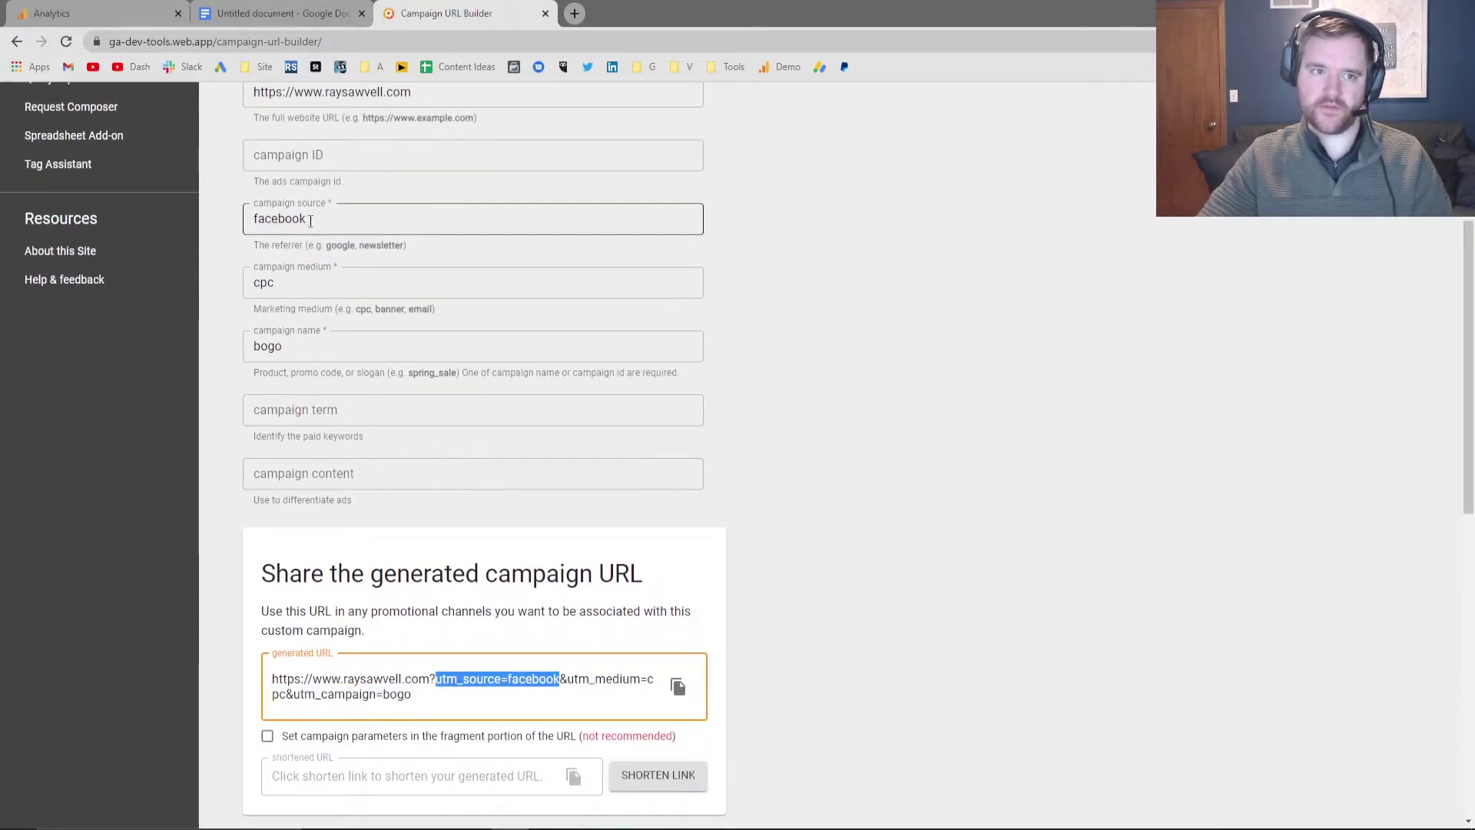
{"action": "key", "text": "ctrl+End"}
{"action": "key", "text": "ctrl+shift+Left"}
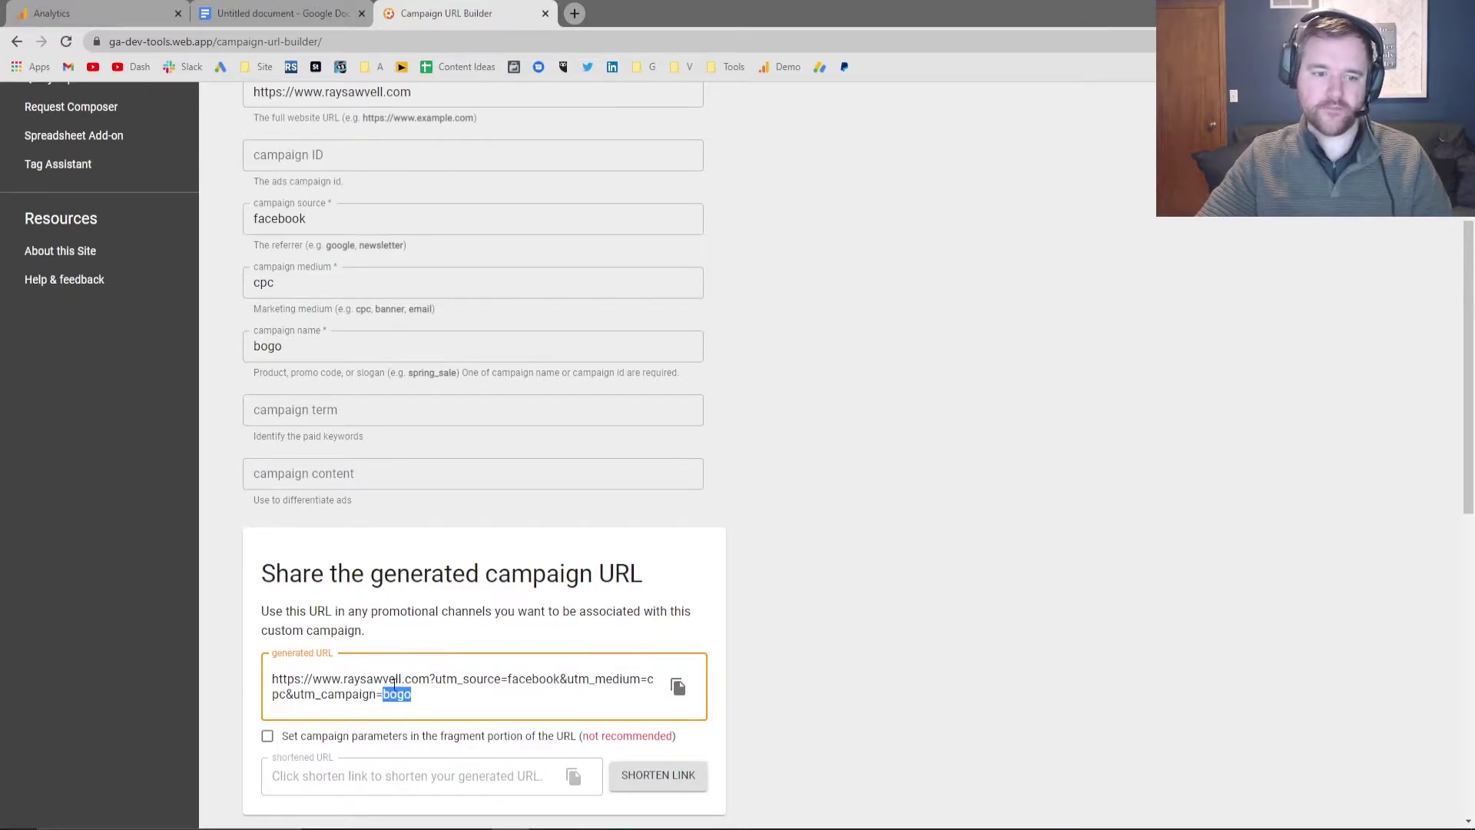
{"action": "left_click", "coordinate": [298, 282]}
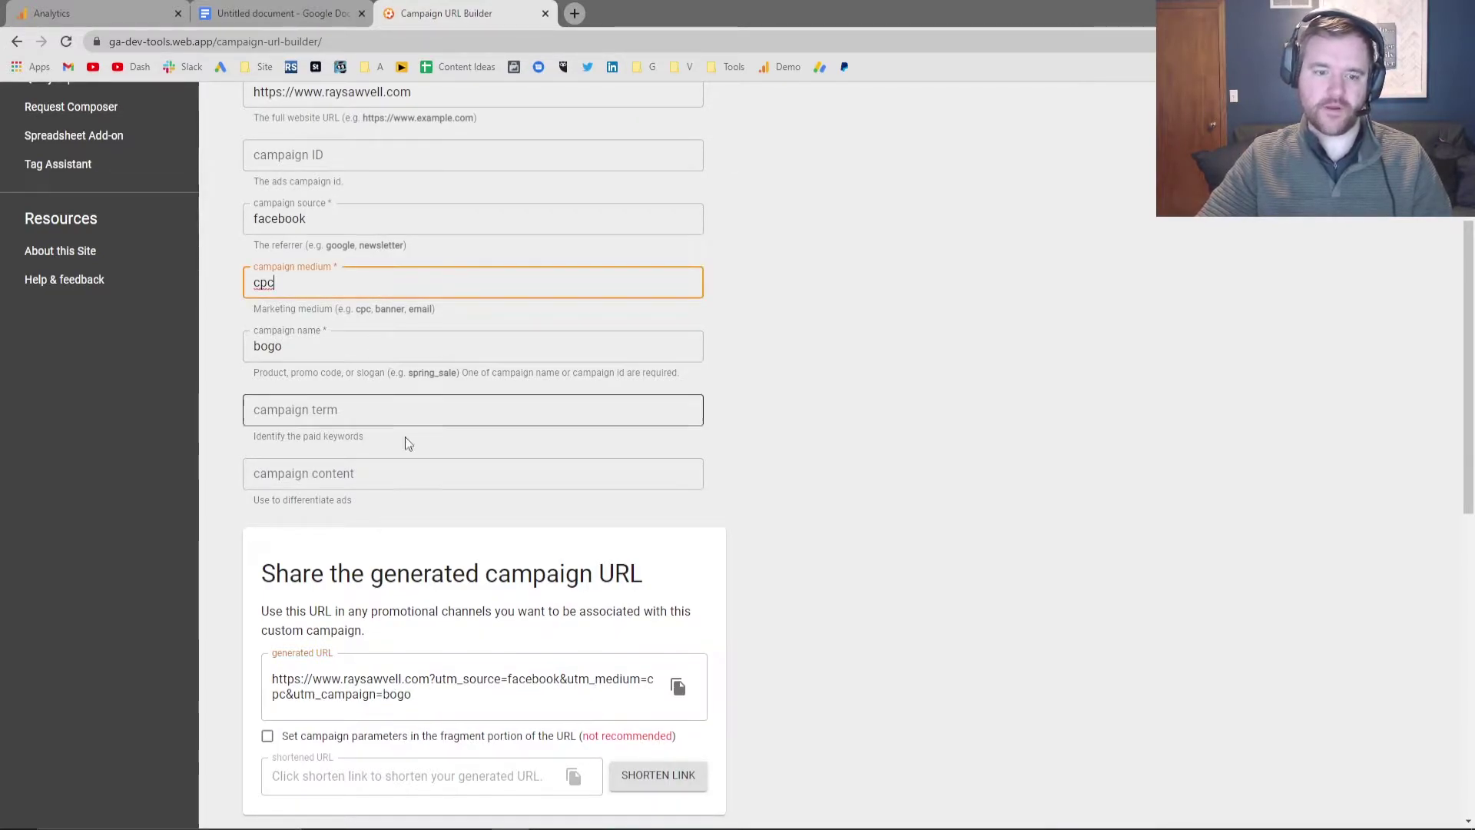
{"action": "left_click_drag", "start_coordinate": [300, 694], "coordinate": [370, 694]}
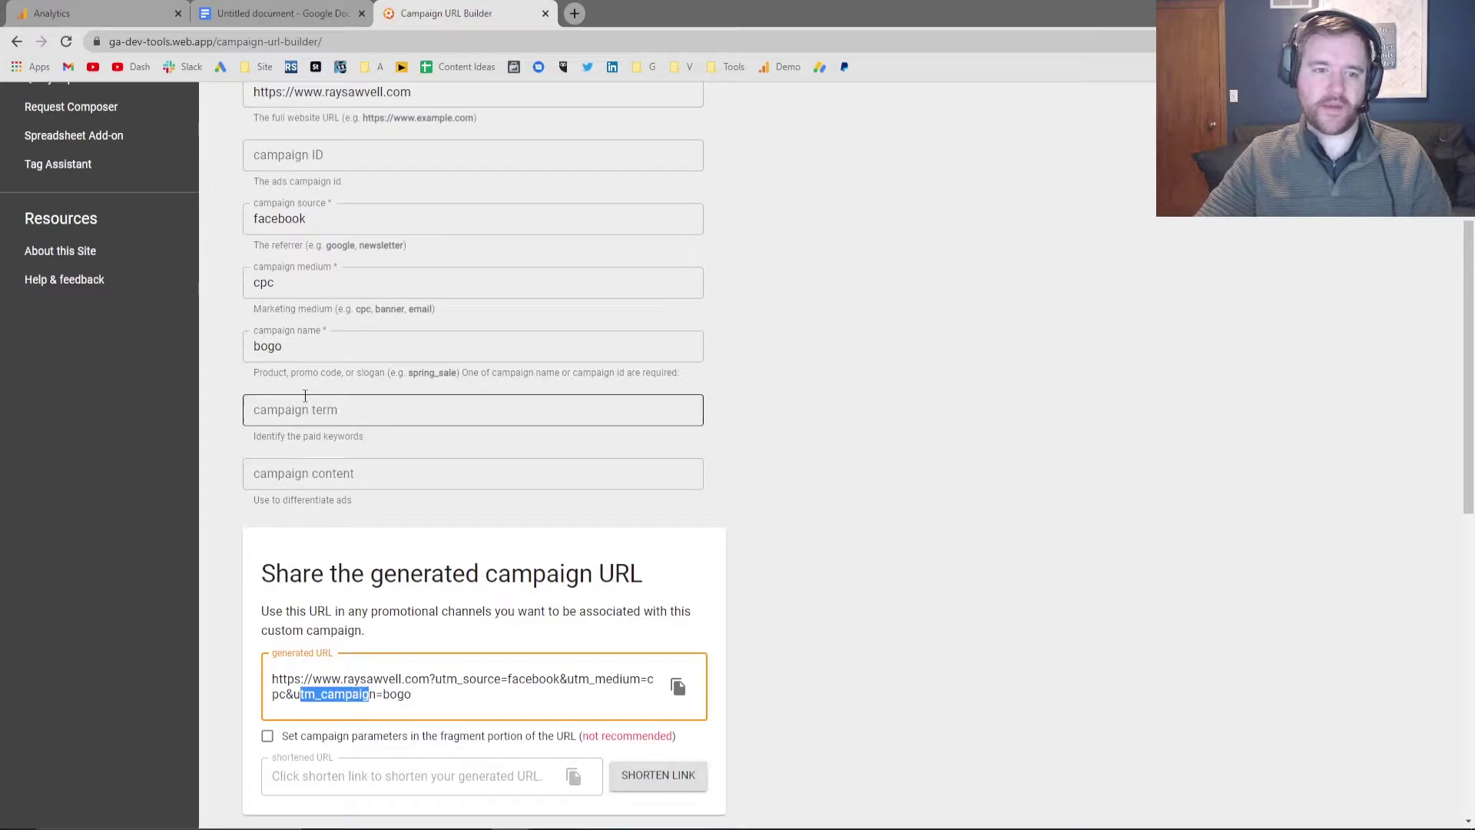
{"action": "left_click", "coordinate": [829, 681]}
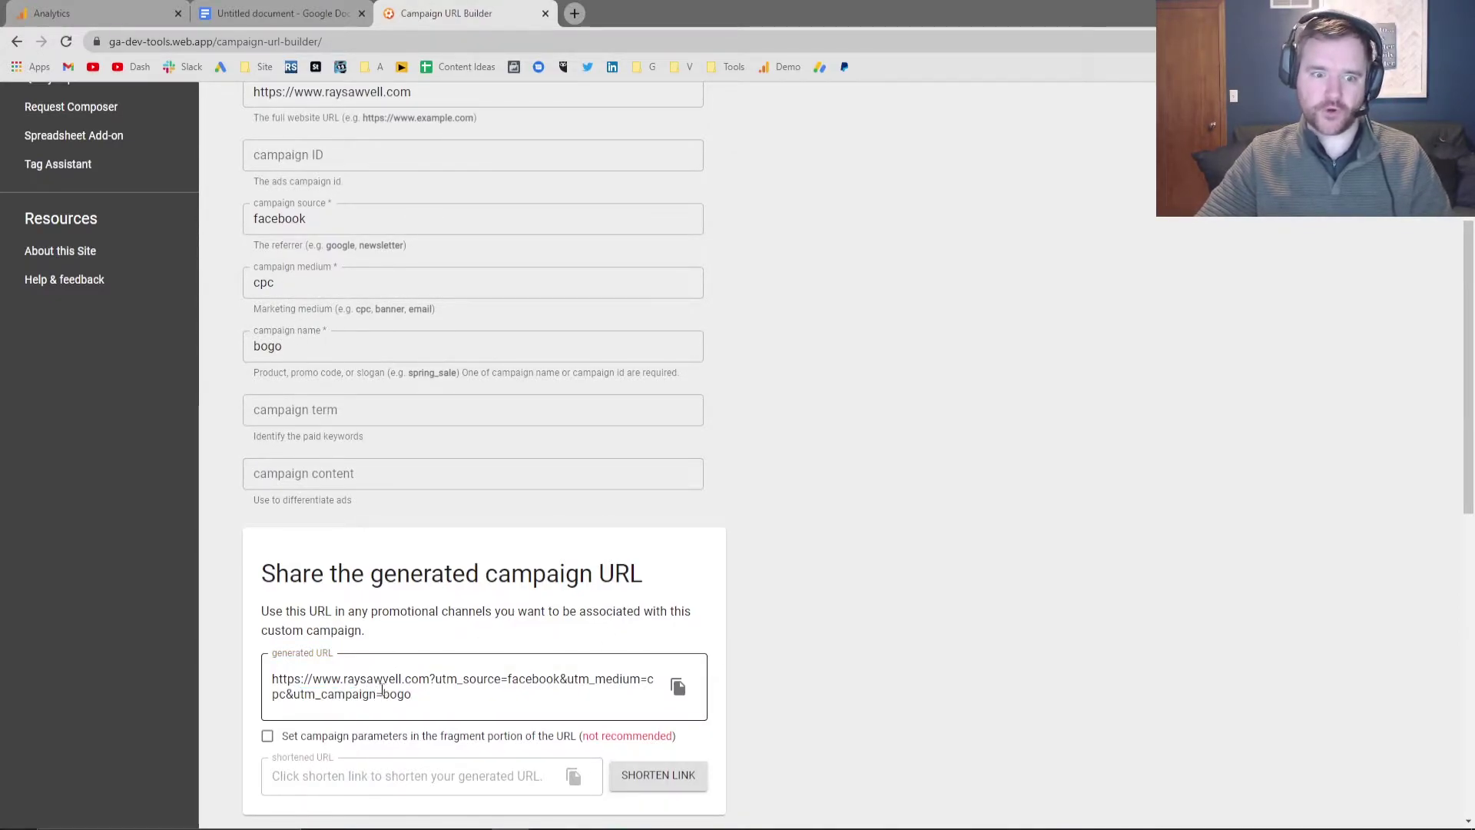
{"action": "left_click_drag", "start_coordinate": [435, 679], "coordinate": [464, 676]}
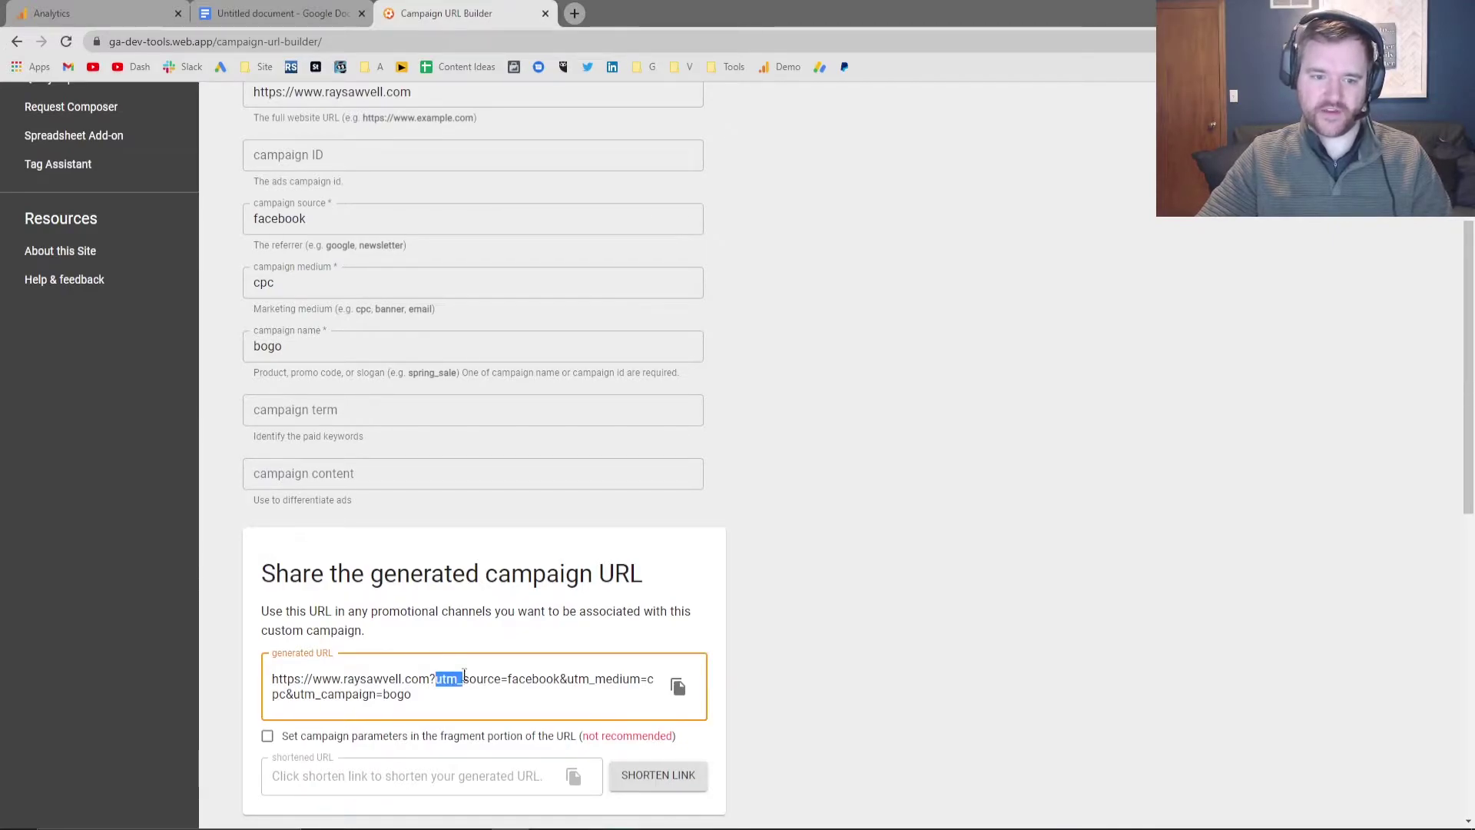
Close a new tab half-typed with the campaign URL, then copy the generated bogo URL
{"action": "key", "text": "ctrl+t"}
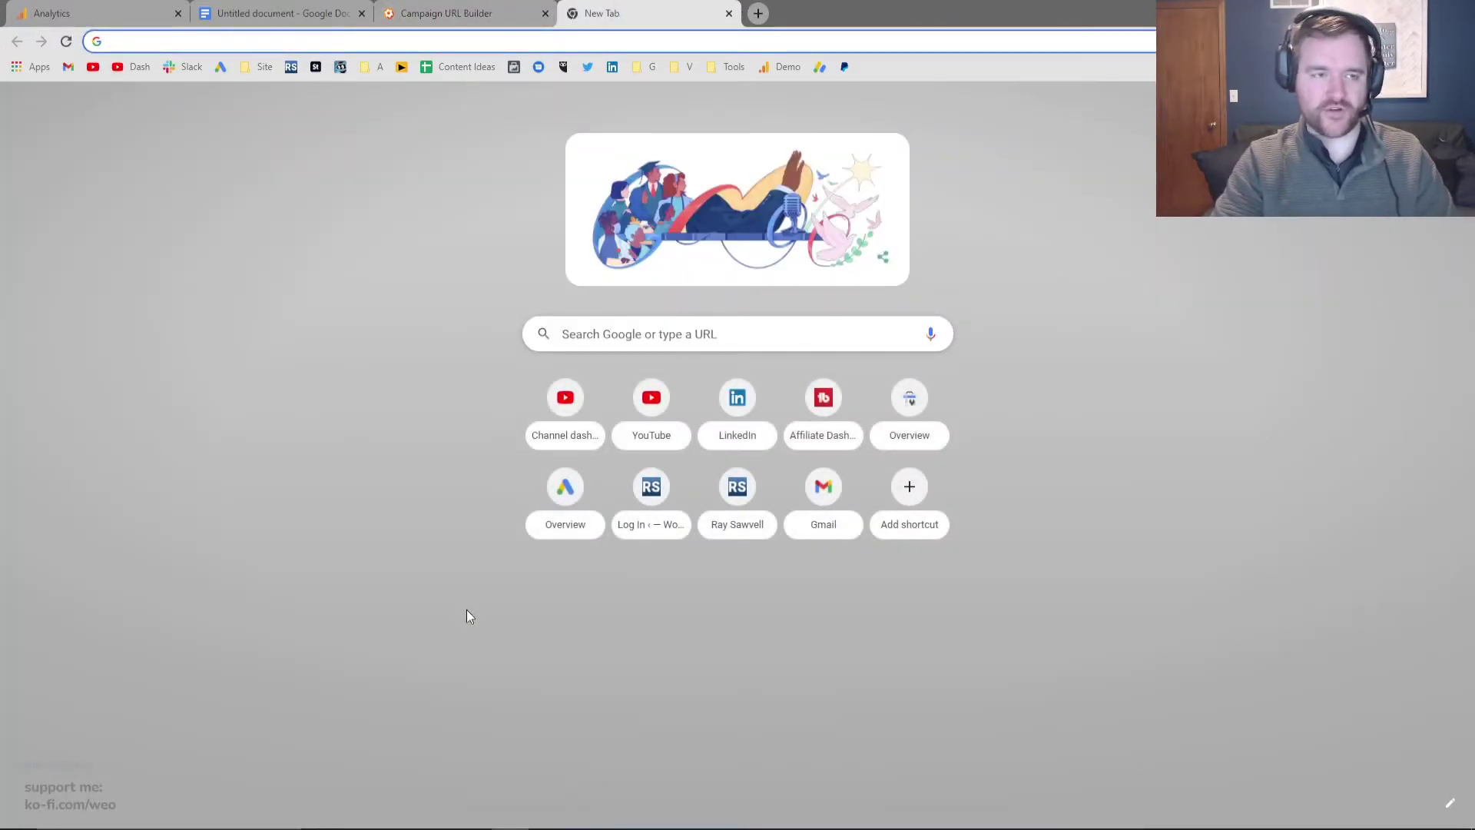
{"action": "type", "text": "raysawvell.com"}
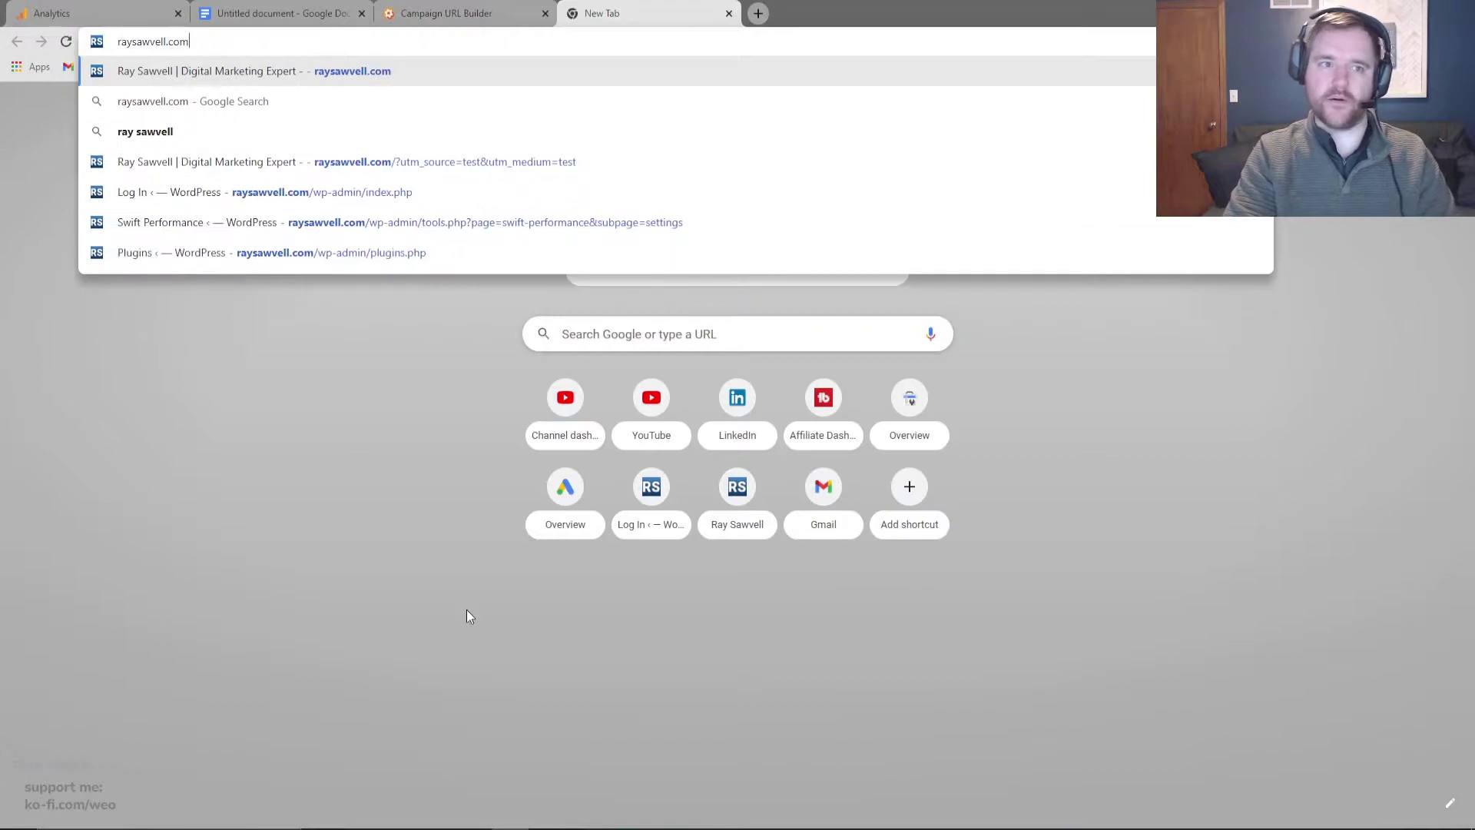
{"action": "type", "text": "?utm_source=facebo"}
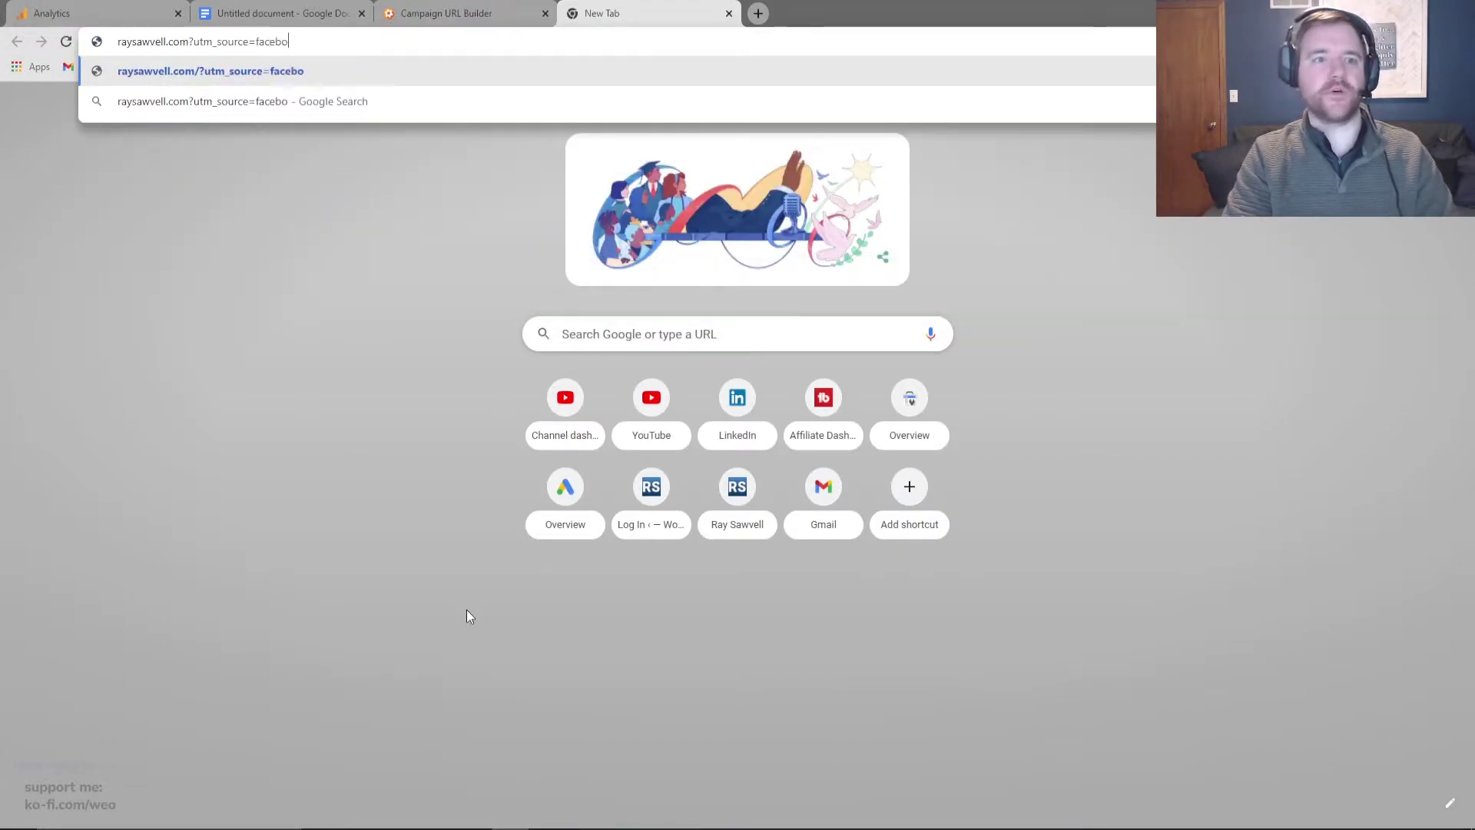
{"action": "key", "text": "ctrl+w"}
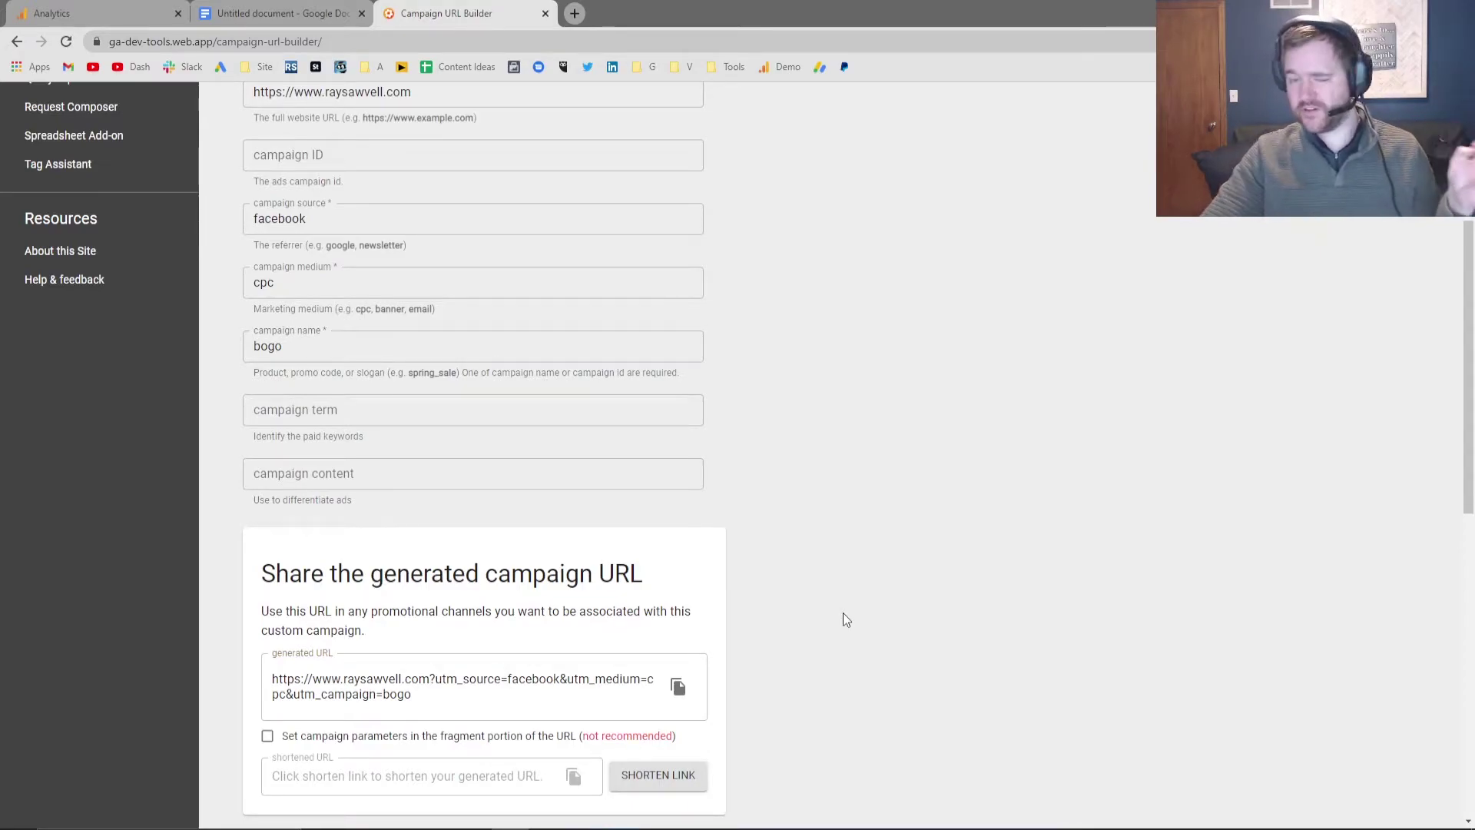
{"action": "left_click", "coordinate": [413, 681]}
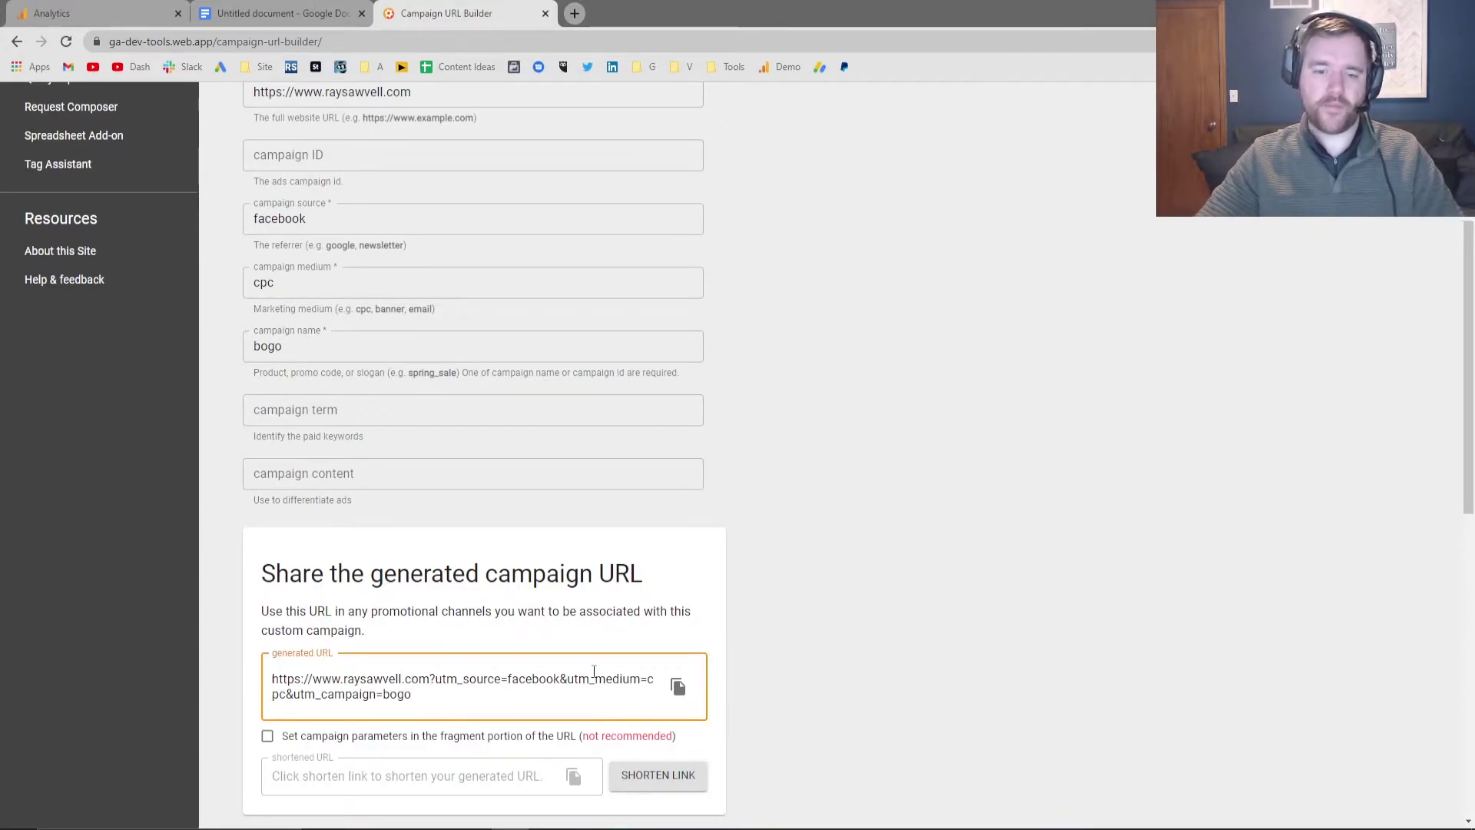
{"action": "left_click", "coordinate": [676, 691]}
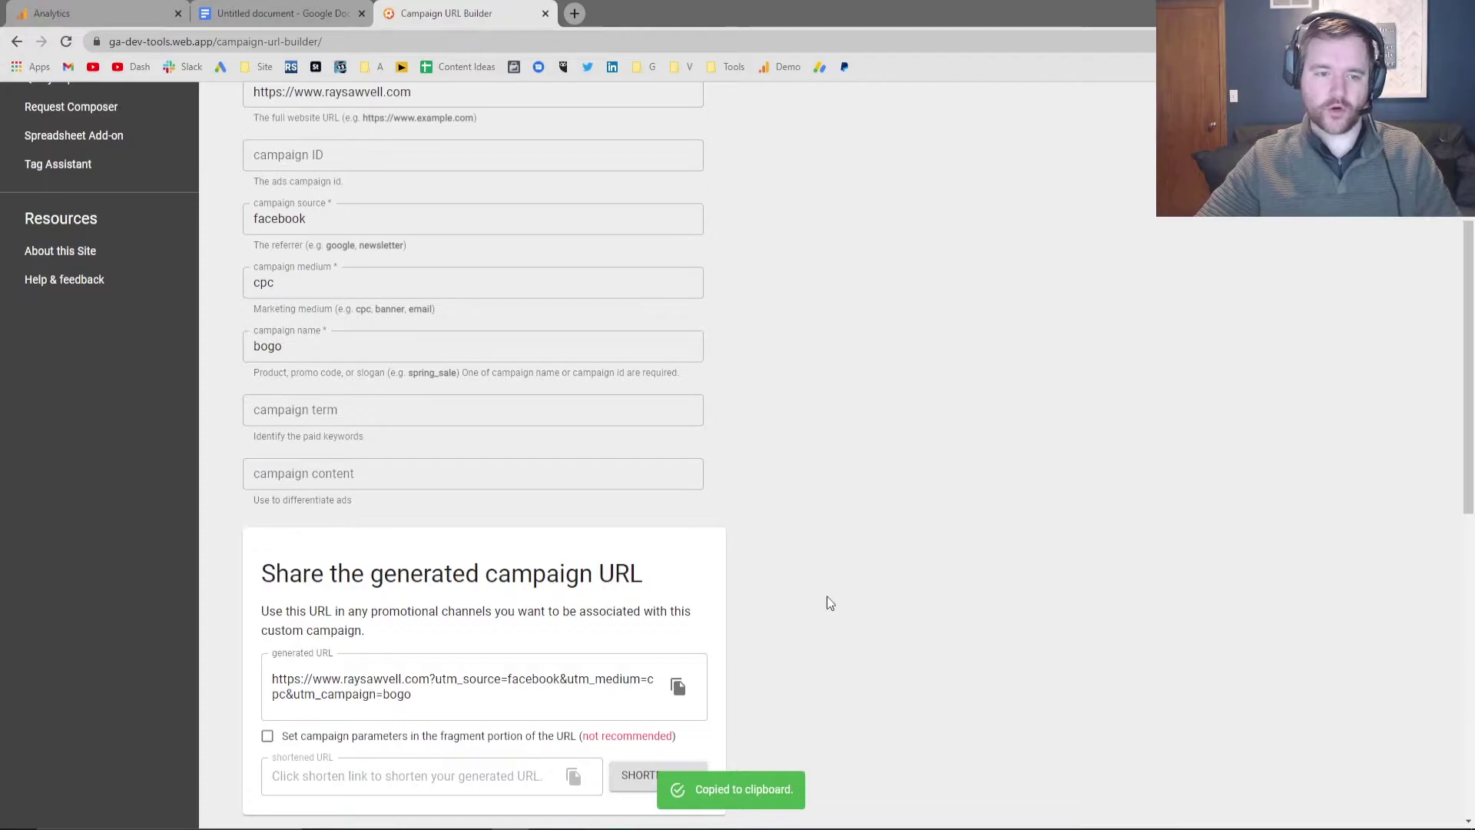
Load the copied campaign URL in a new tab and highlight utm_source=facebook in the address
{"action": "left_click", "coordinate": [678, 701]}
{"action": "key", "text": "ctrl+t"}
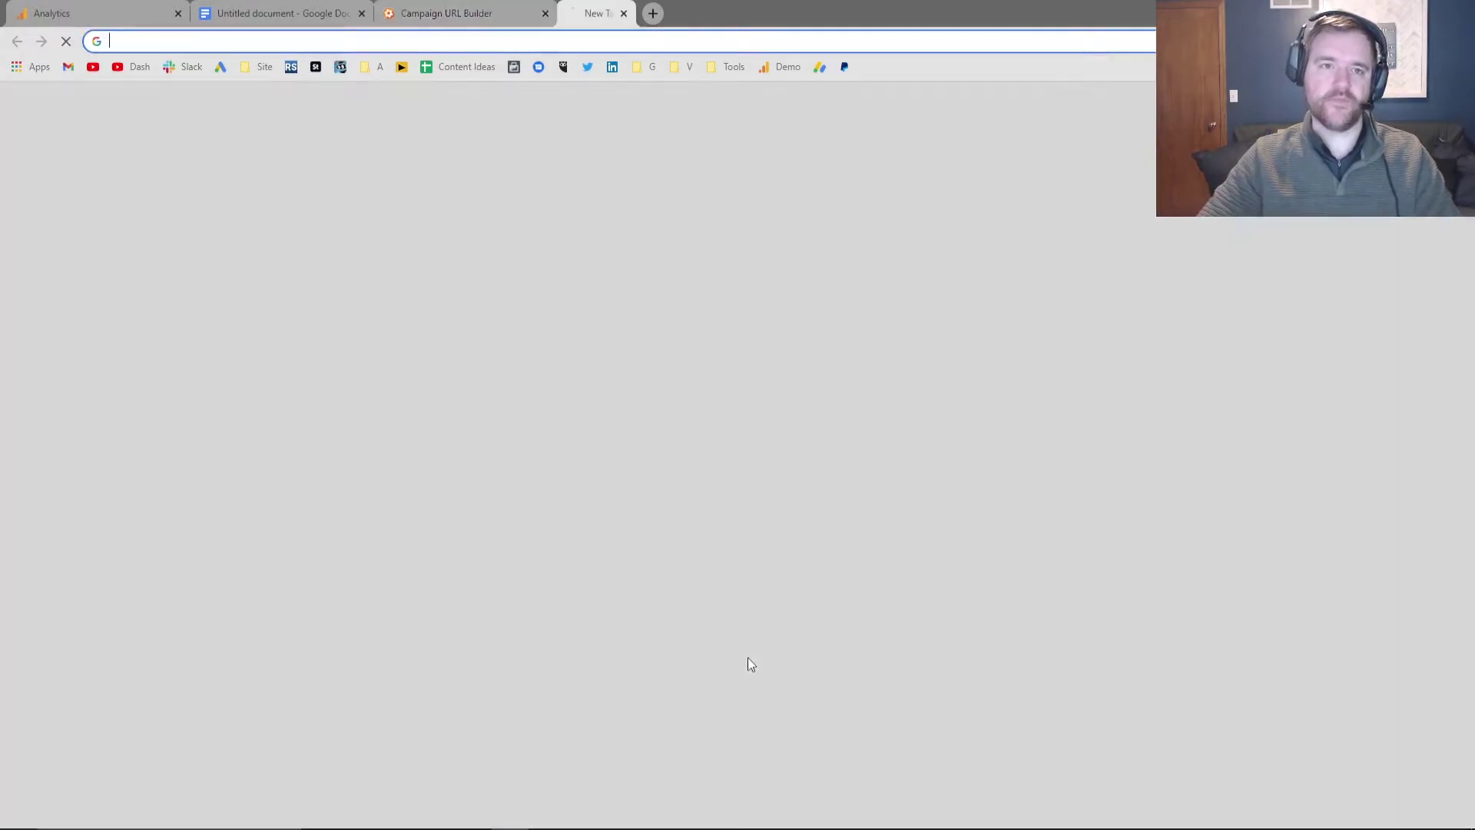
{"action": "key", "text": "ctrl+v"}
{"action": "key", "text": "Return"}
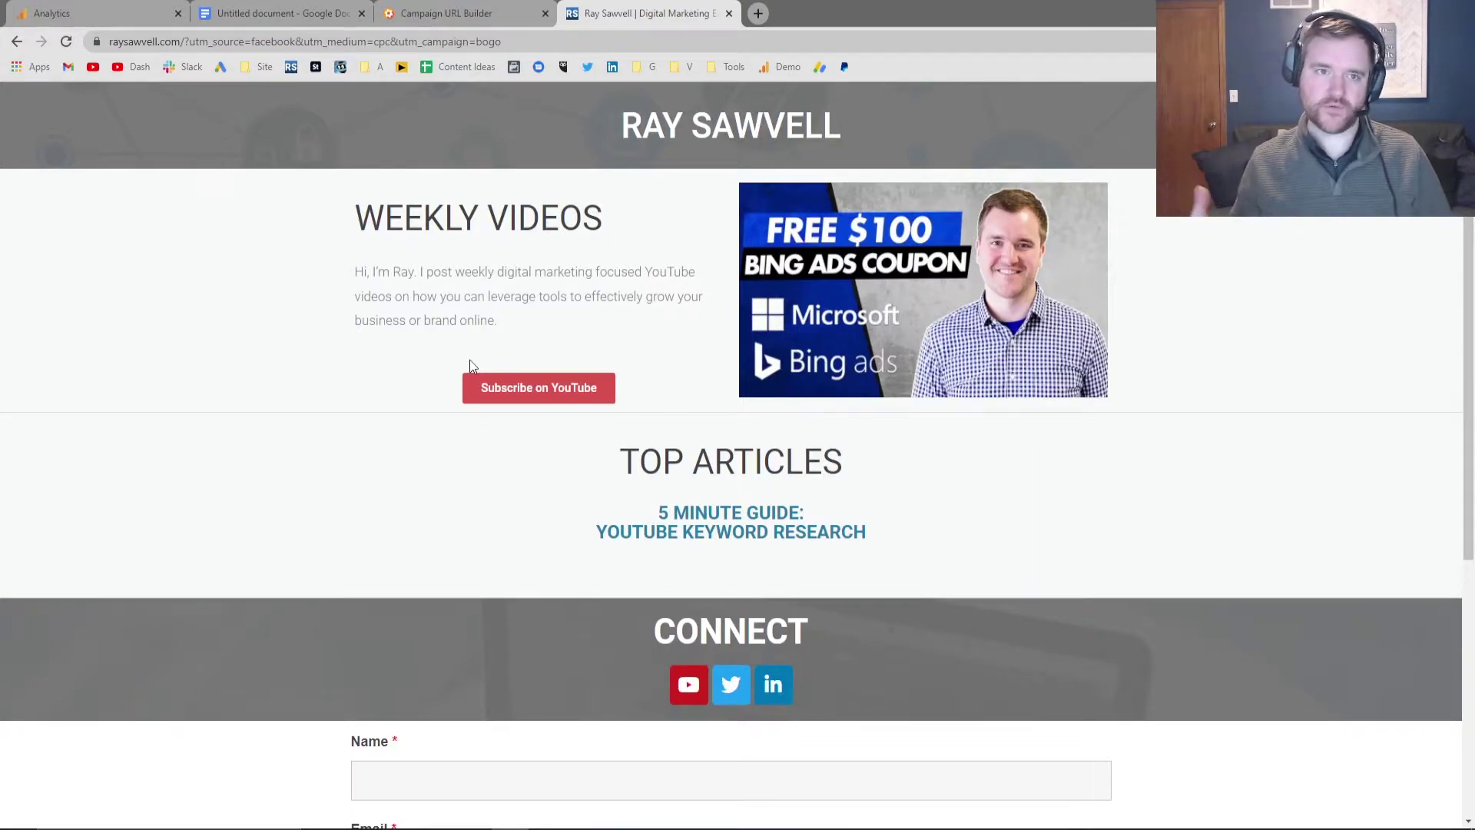
{"action": "left_click_drag", "start_coordinate": [184, 41], "coordinate": [401, 82]}
{"action": "left_click", "coordinate": [225, 264]}
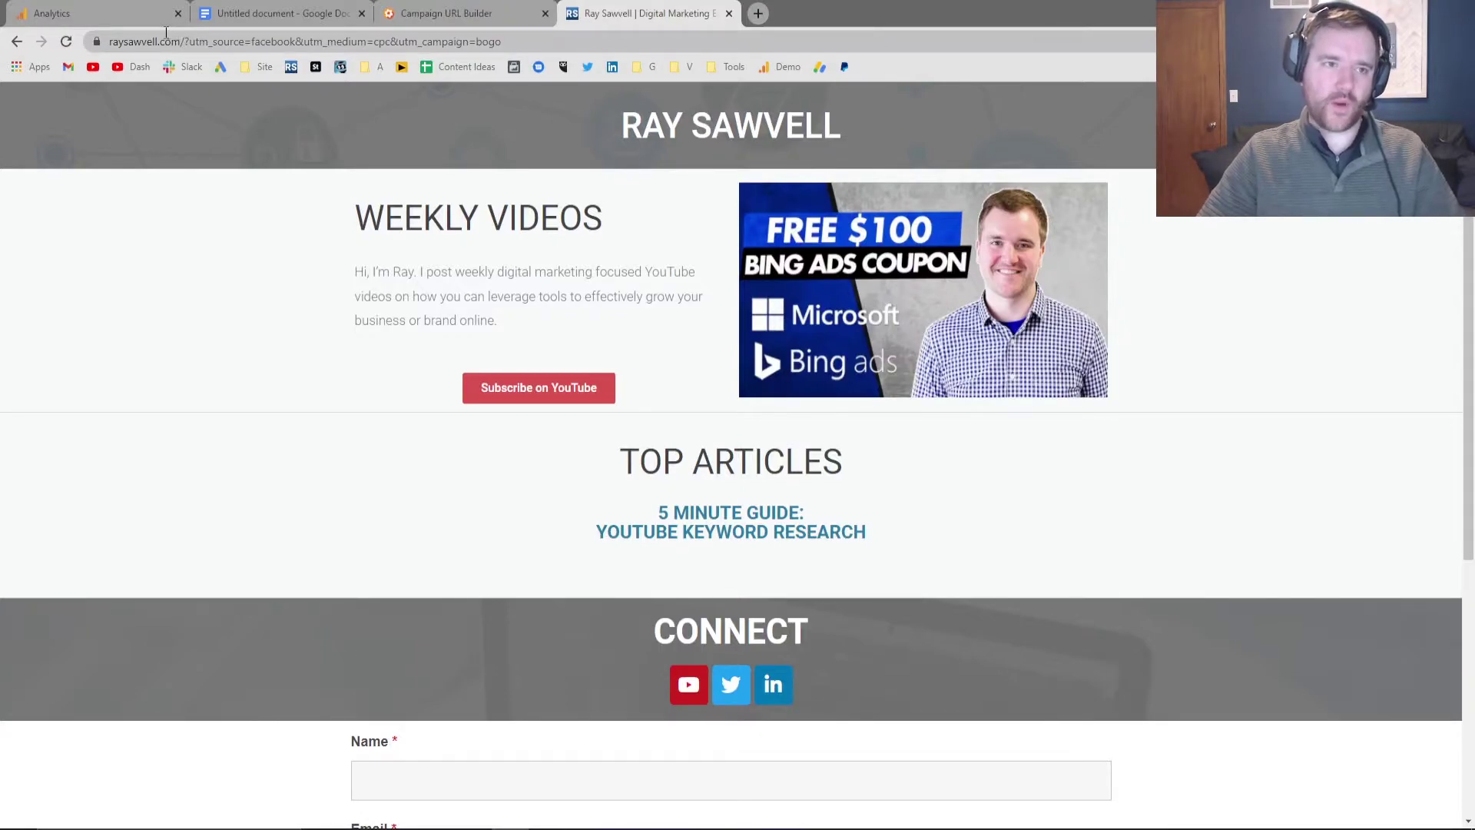
{"action": "left_click_drag", "start_coordinate": [187, 41], "coordinate": [298, 42]}
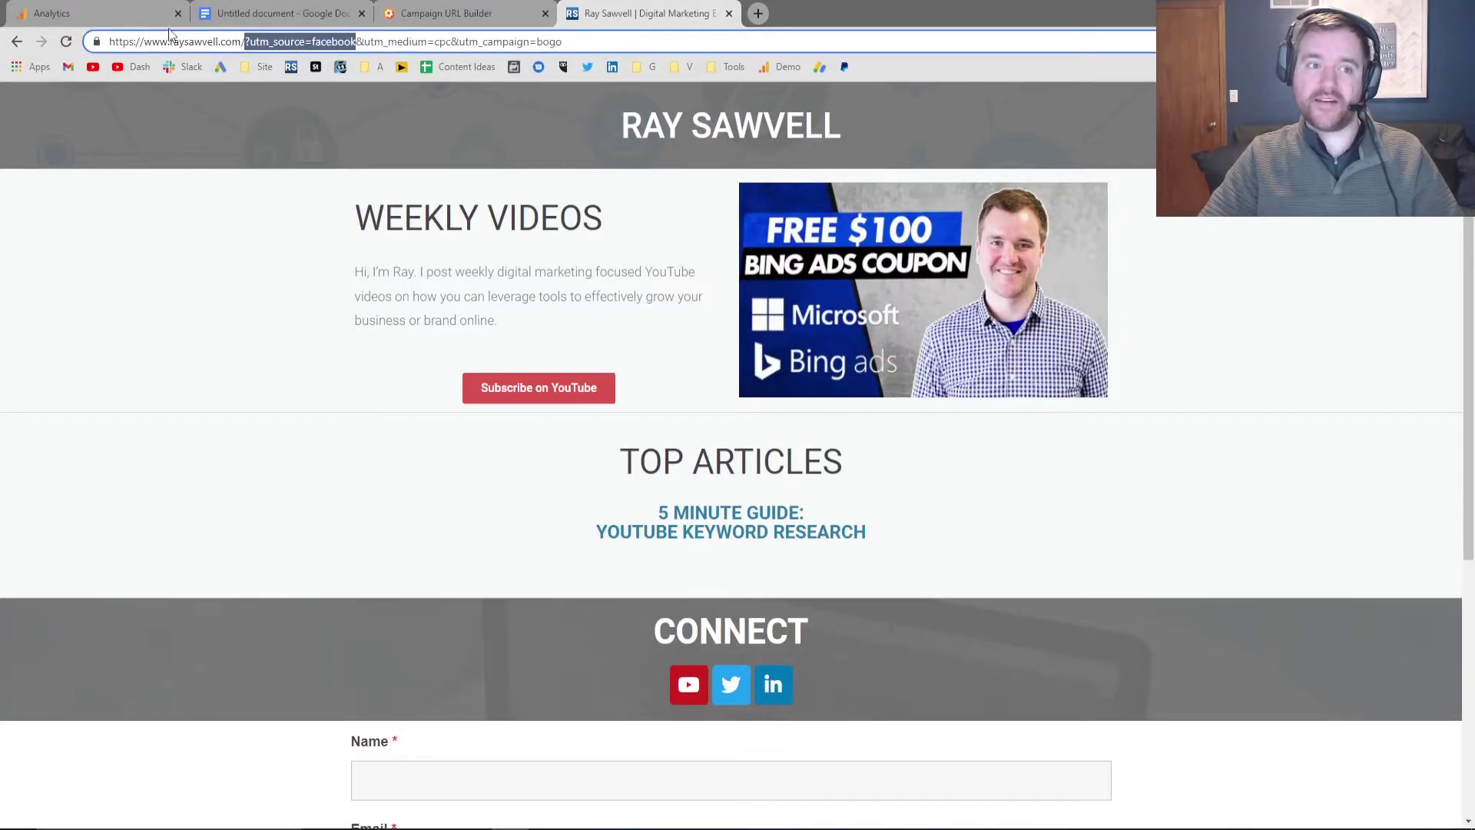
Open Realtime > Overview > Traffic Sources and point out the Source column showing facebook / cpc
{"action": "left_click", "coordinate": [92, 9]}
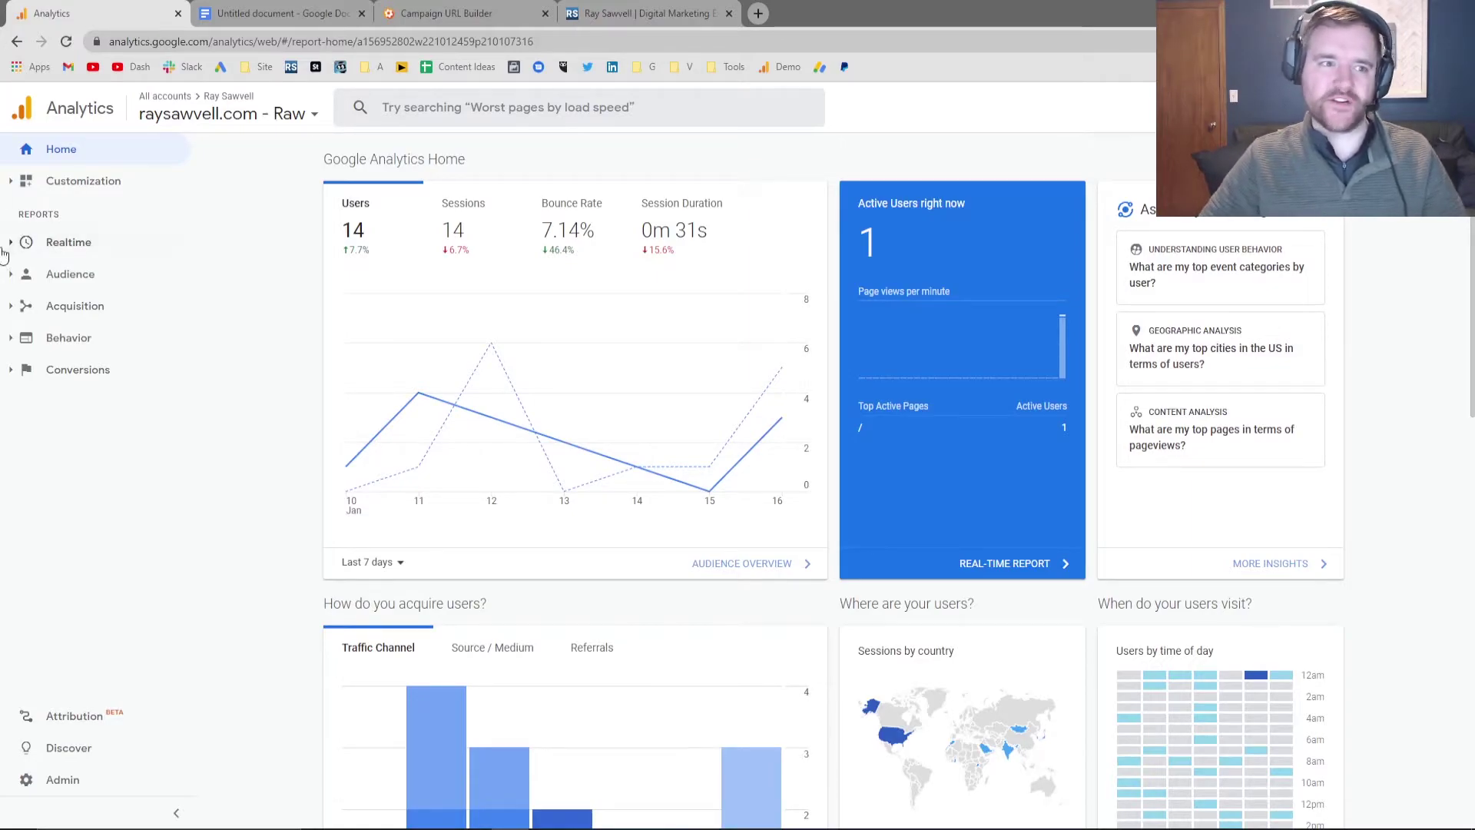
{"action": "left_click", "coordinate": [77, 243]}
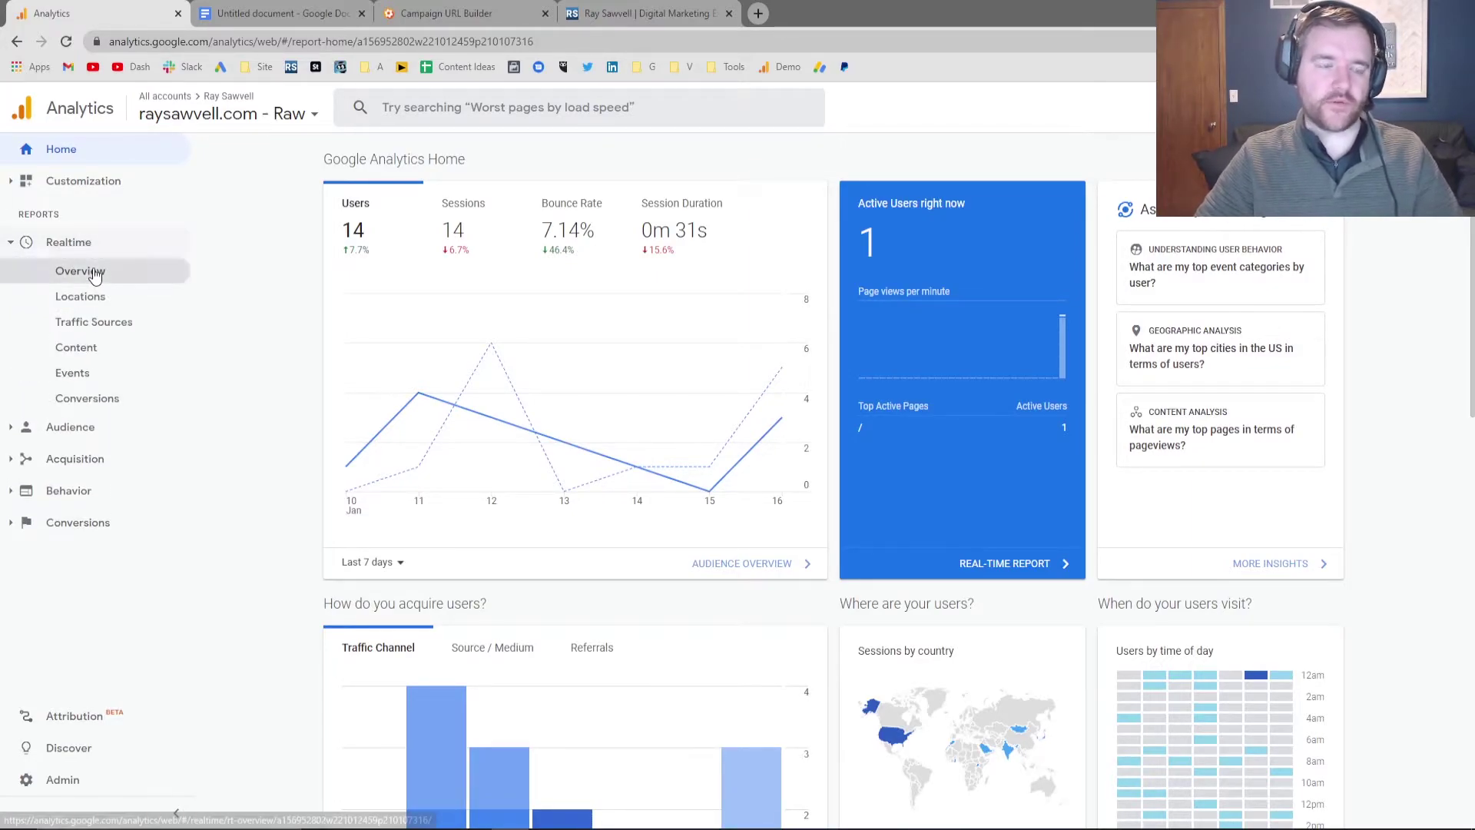
{"action": "left_click", "coordinate": [87, 273]}
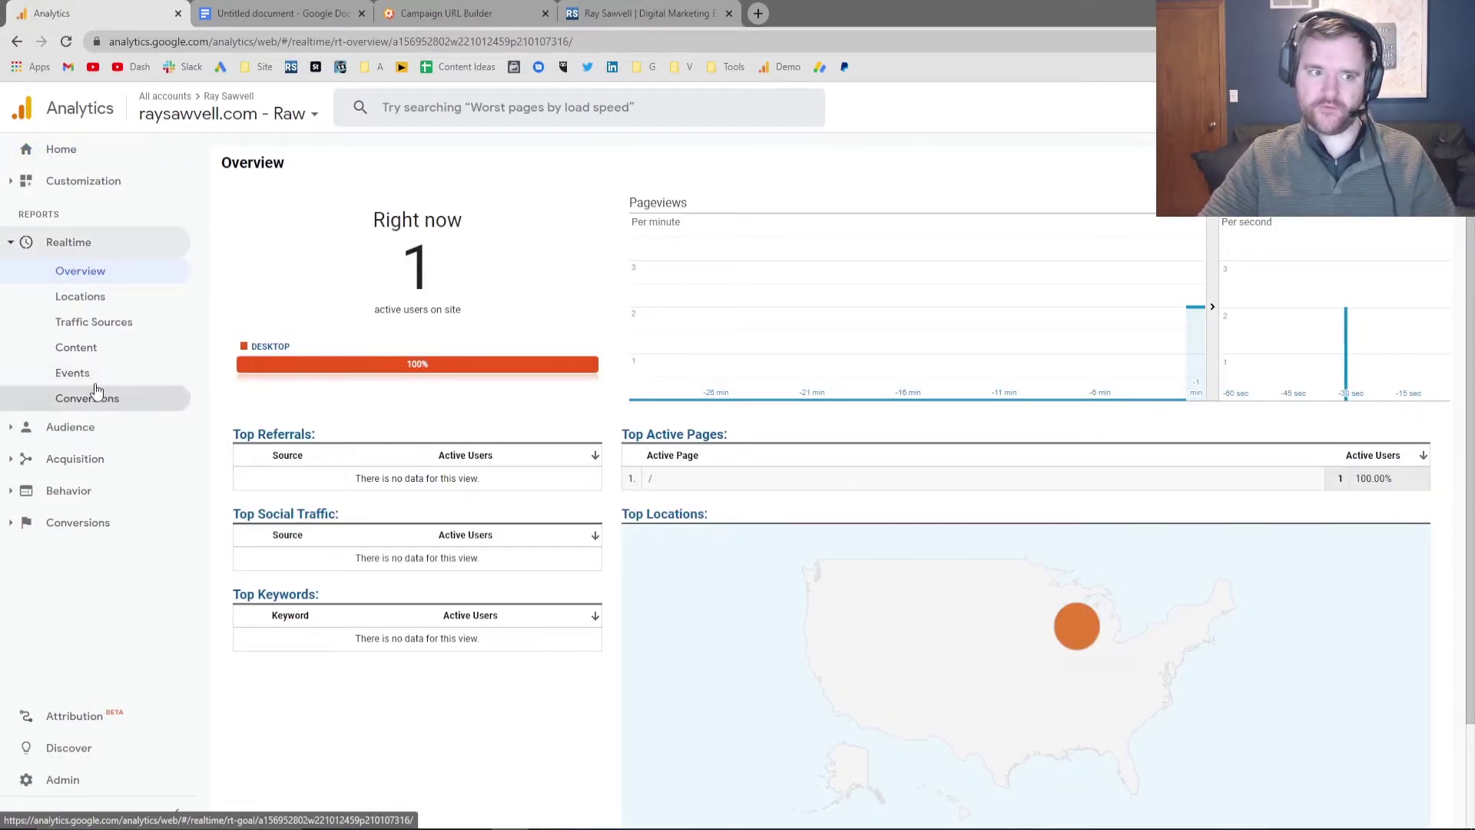
{"action": "left_click", "coordinate": [83, 323]}
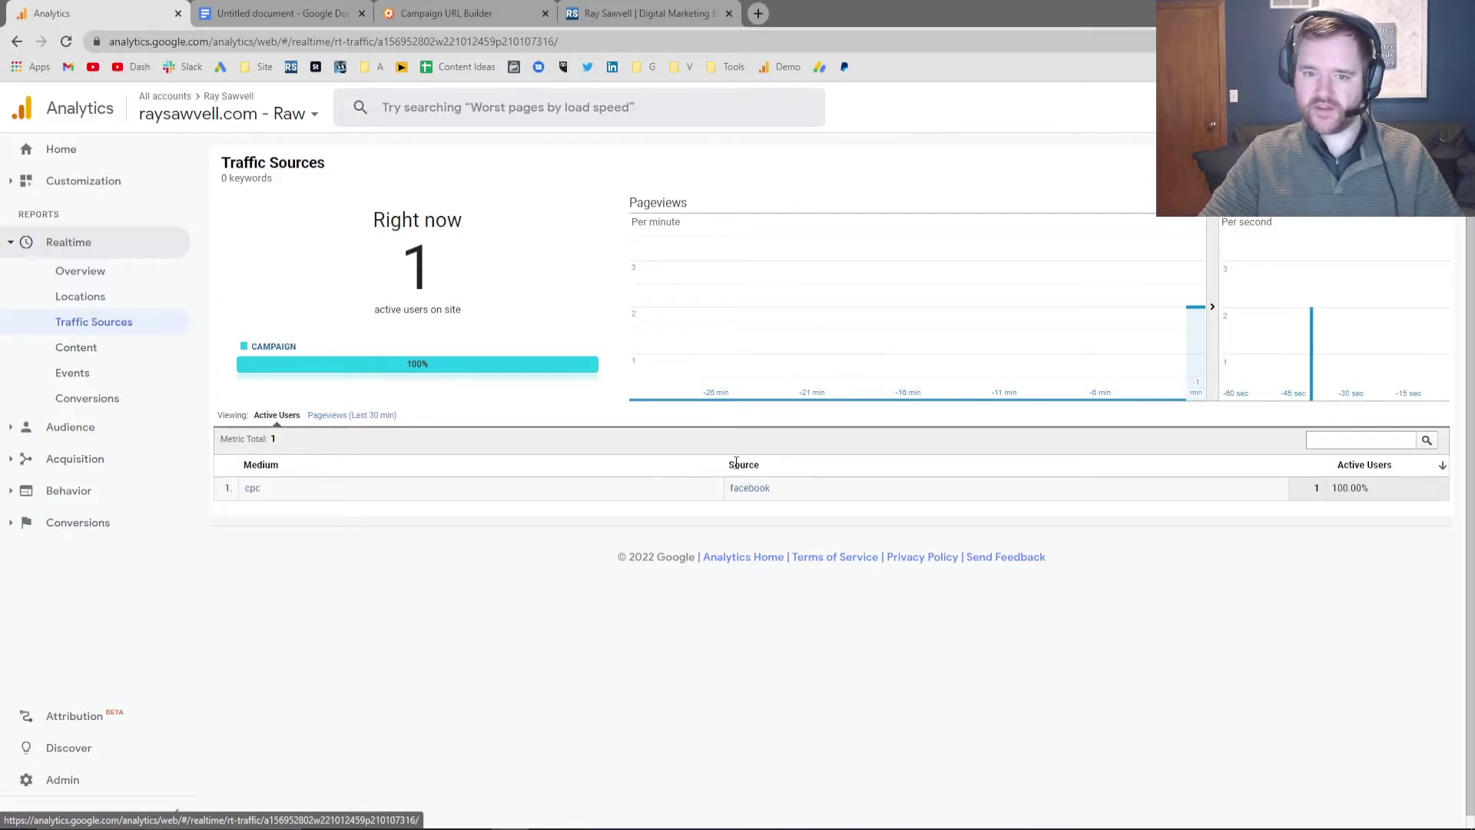
{"action": "left_click_drag", "start_coordinate": [736, 463], "coordinate": [749, 464]}
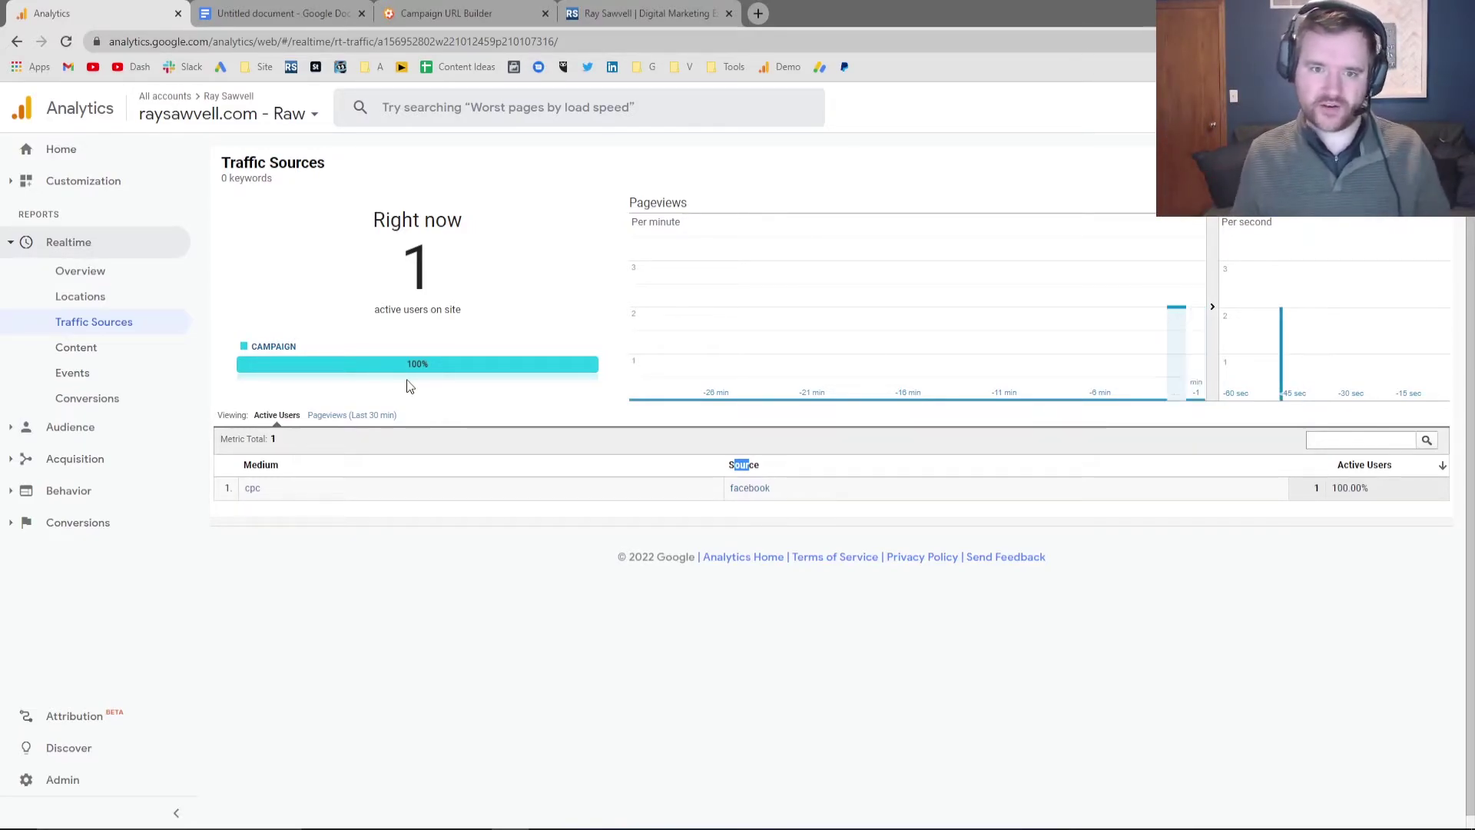
{"action": "left_click", "coordinate": [504, 490]}
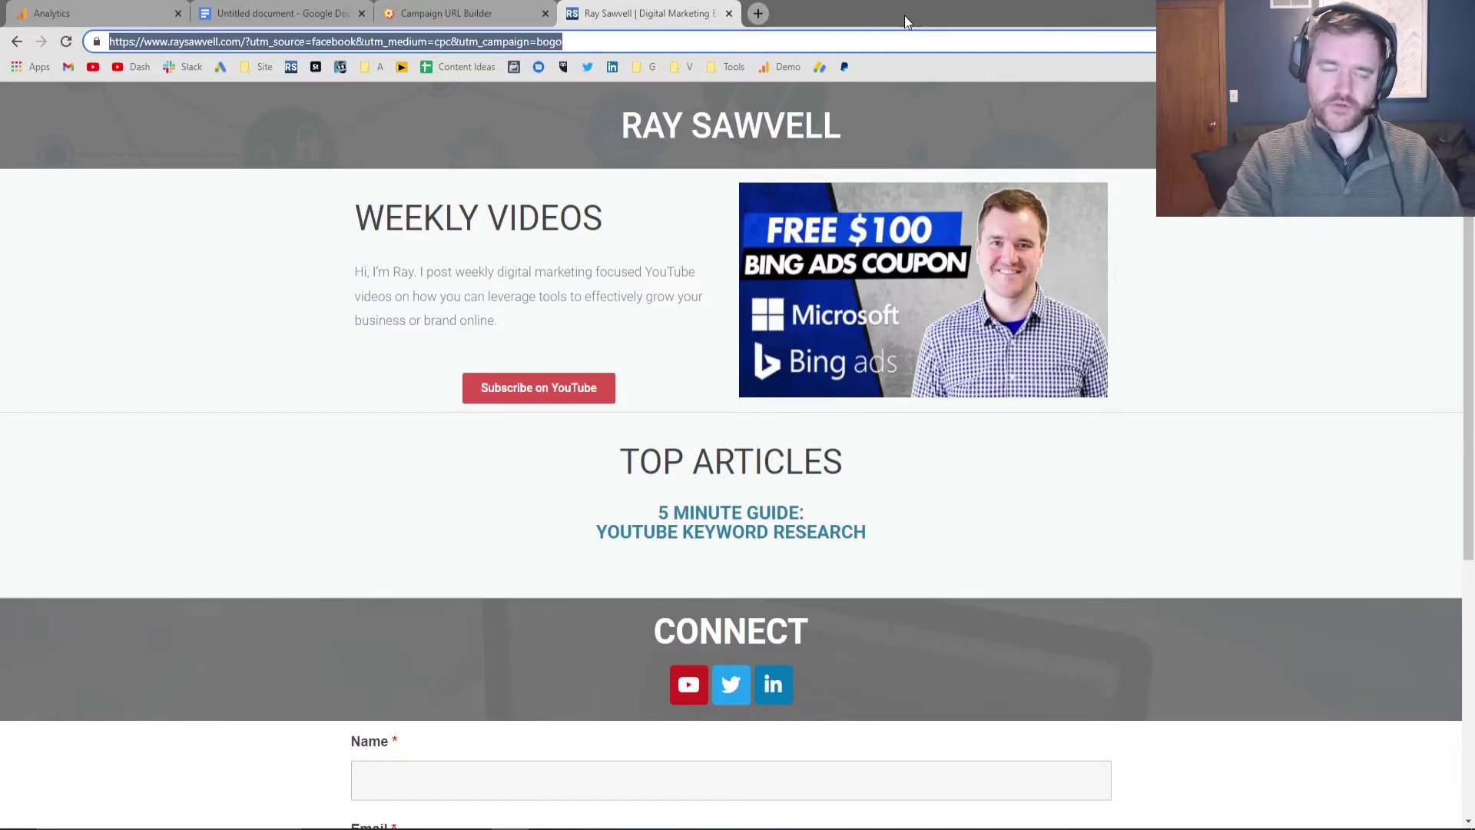
In Incognito, enter raysawvell.com?utm_source=test&utm_medium=test&utm_campaign=test without loading, highlighting utm_source=test
{"action": "key", "text": "ctrl+shift+n"}
{"action": "type", "text": "ray"}
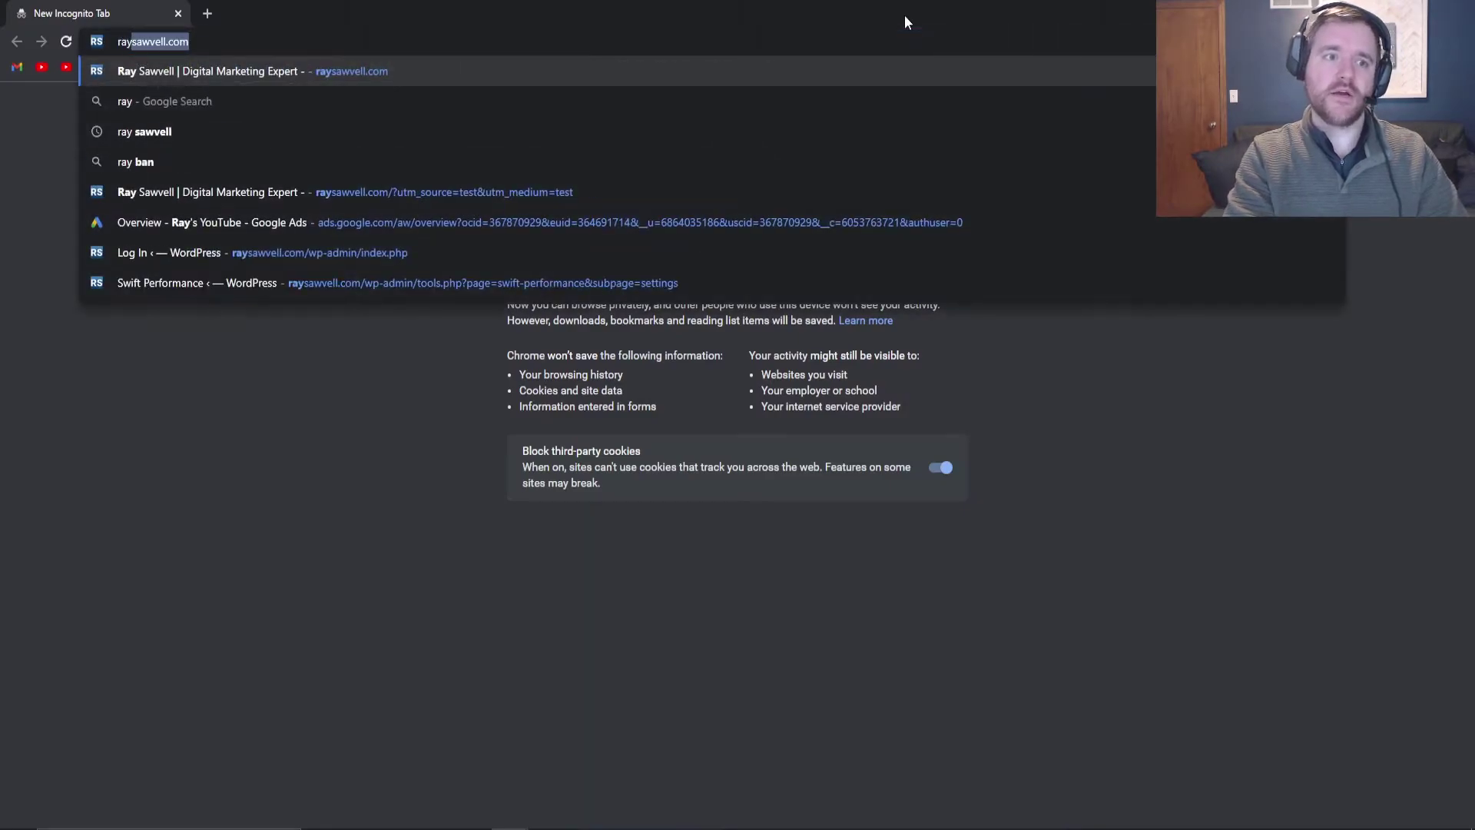
{"action": "type", "text": "sawvell.com"}
{"action": "type", "text": "/"}
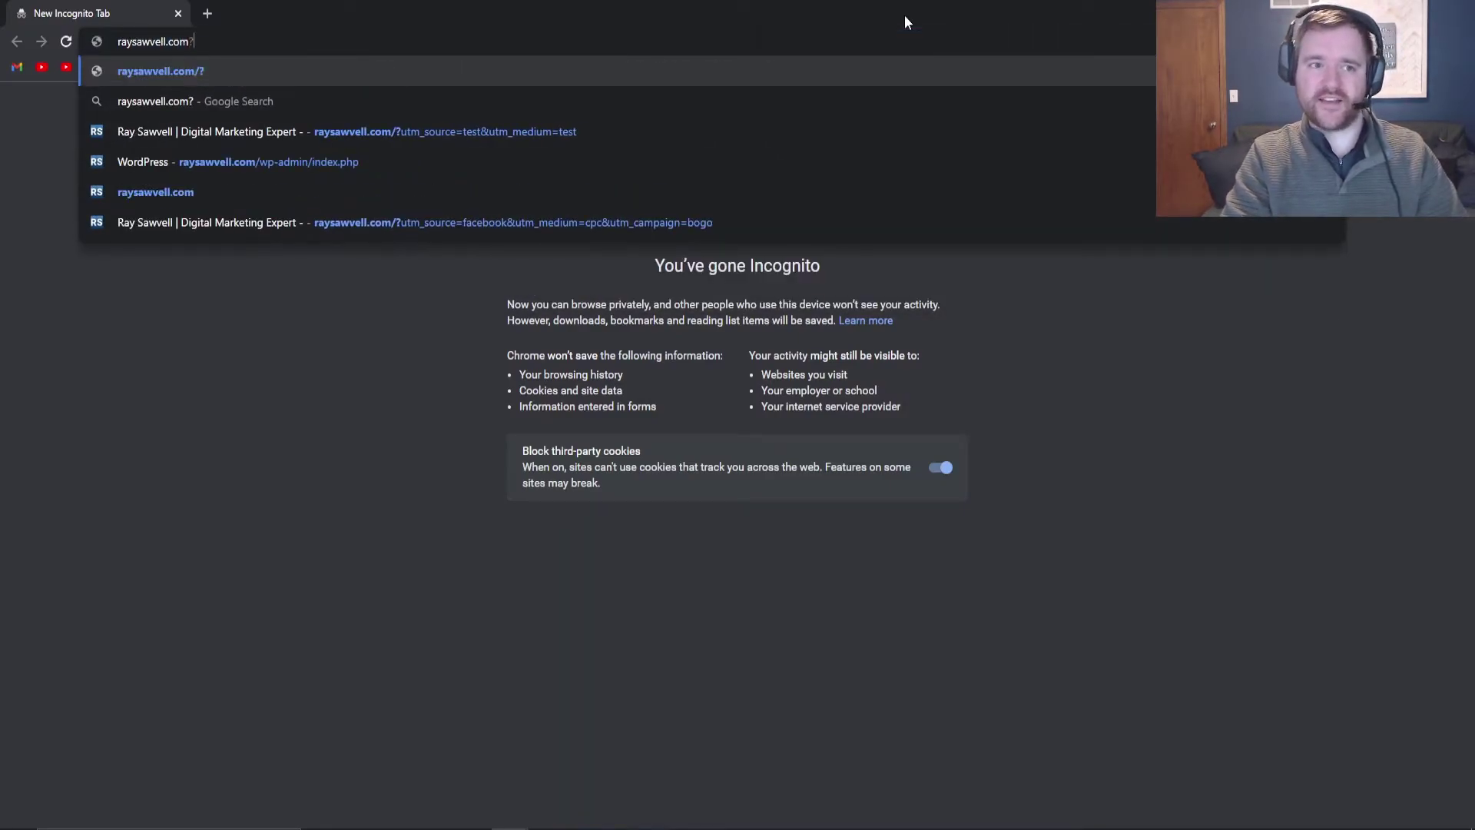
{"action": "key", "text": "BackSpace"}
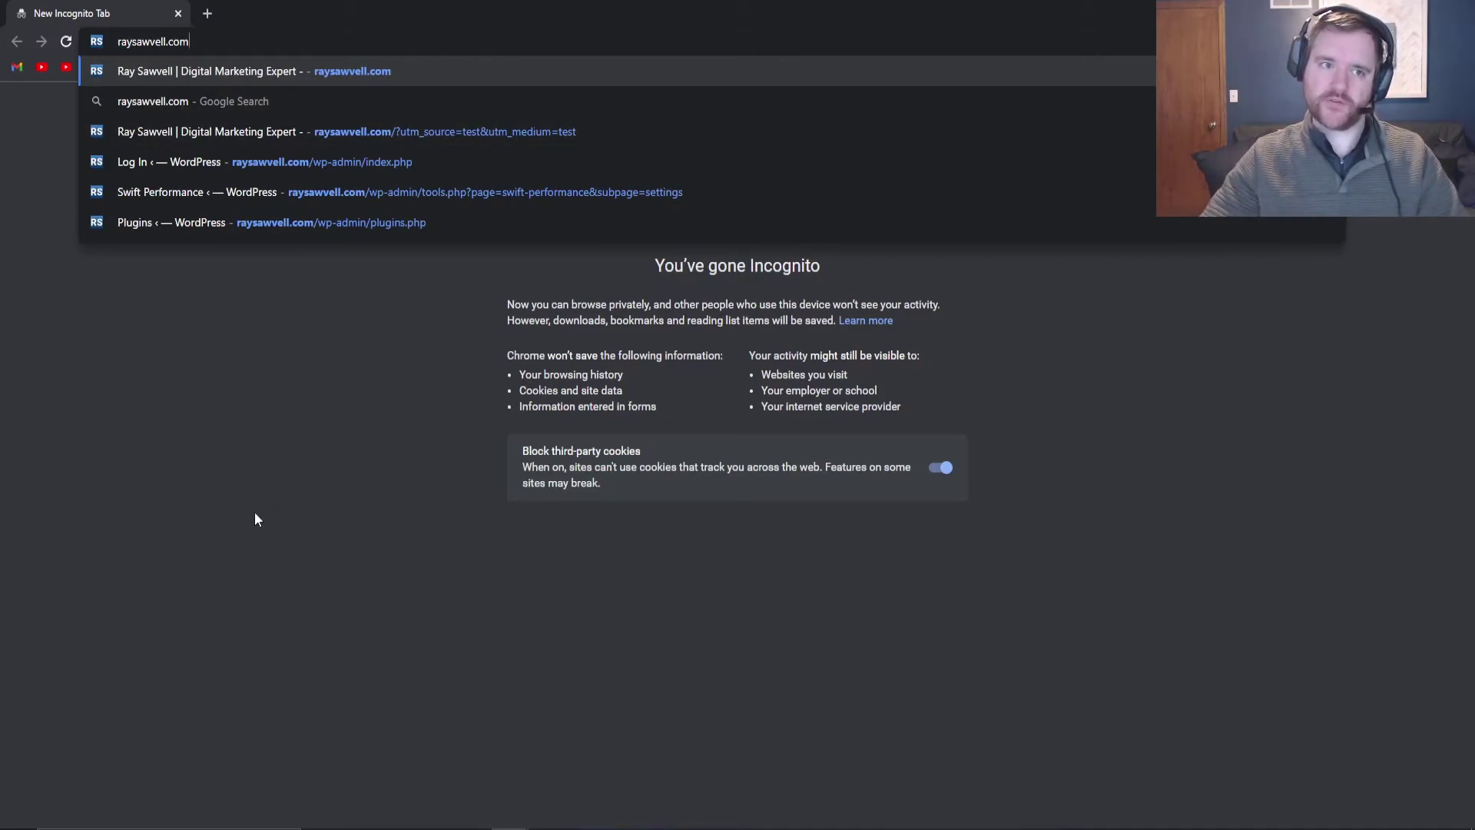
{"action": "type", "text": "?"}
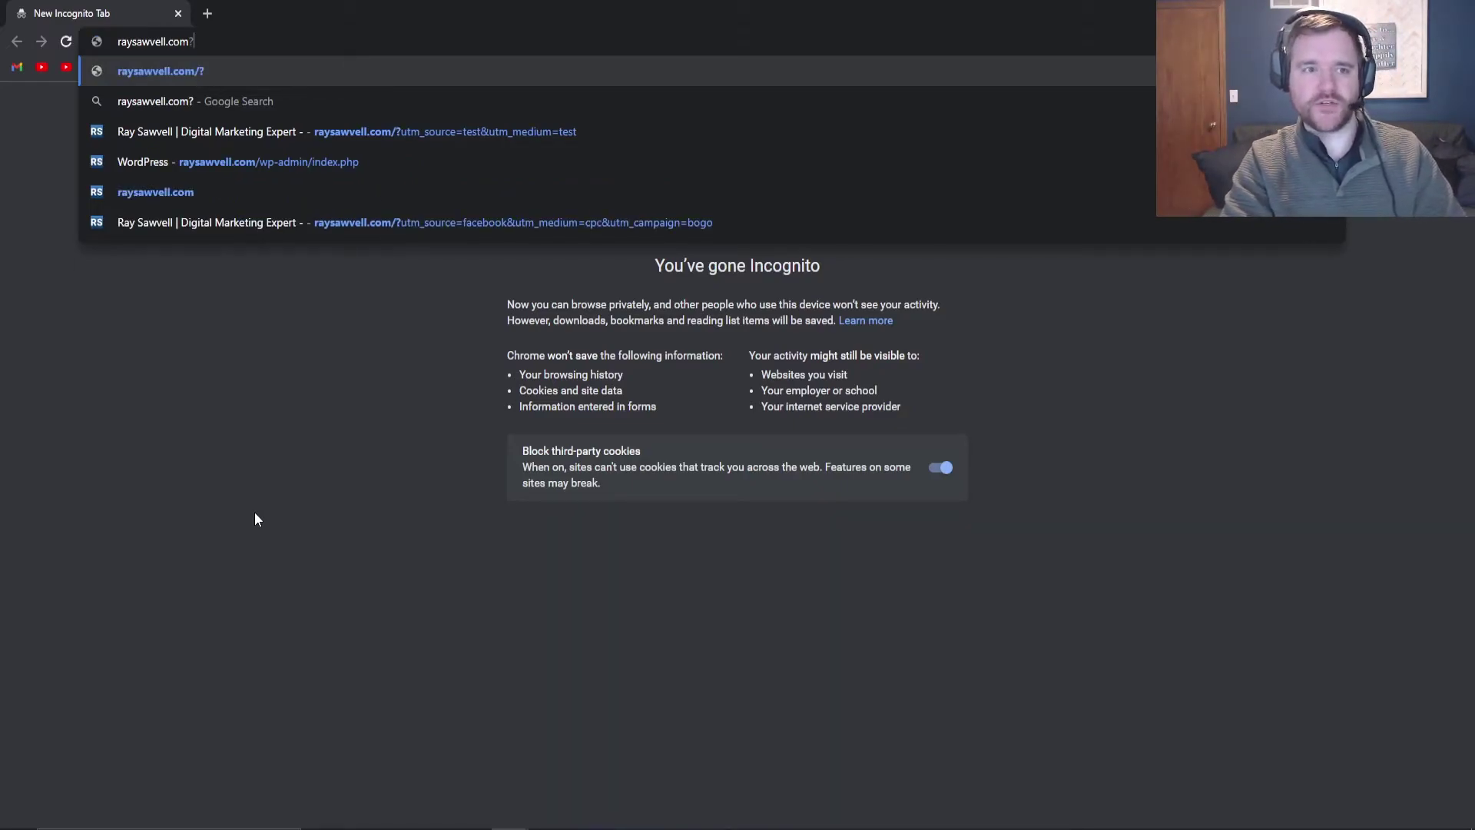
{"action": "type", "text": "utm_s"}
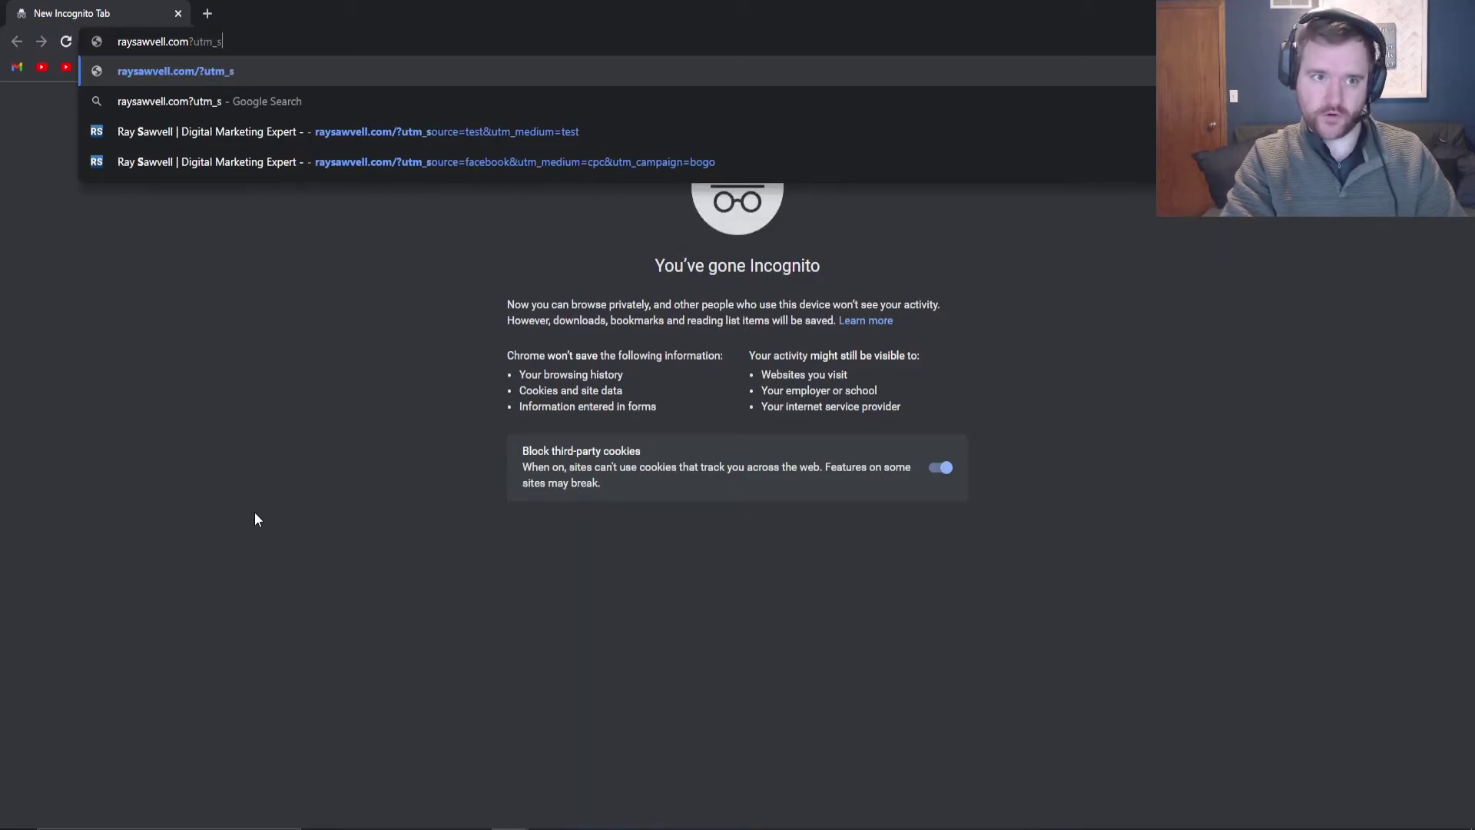
{"action": "type", "text": "ource=test"}
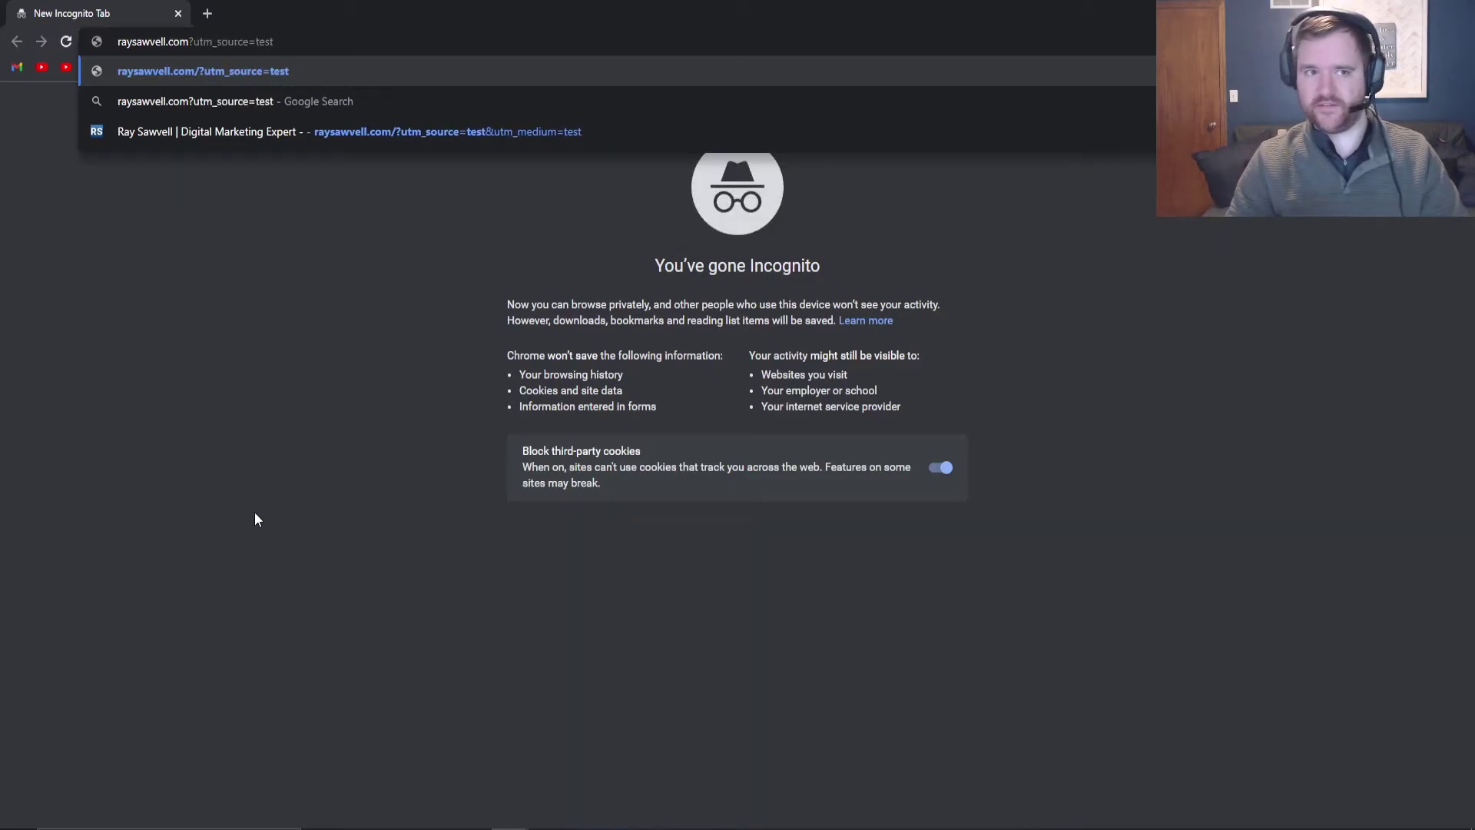
{"action": "type", "text": "&u"}
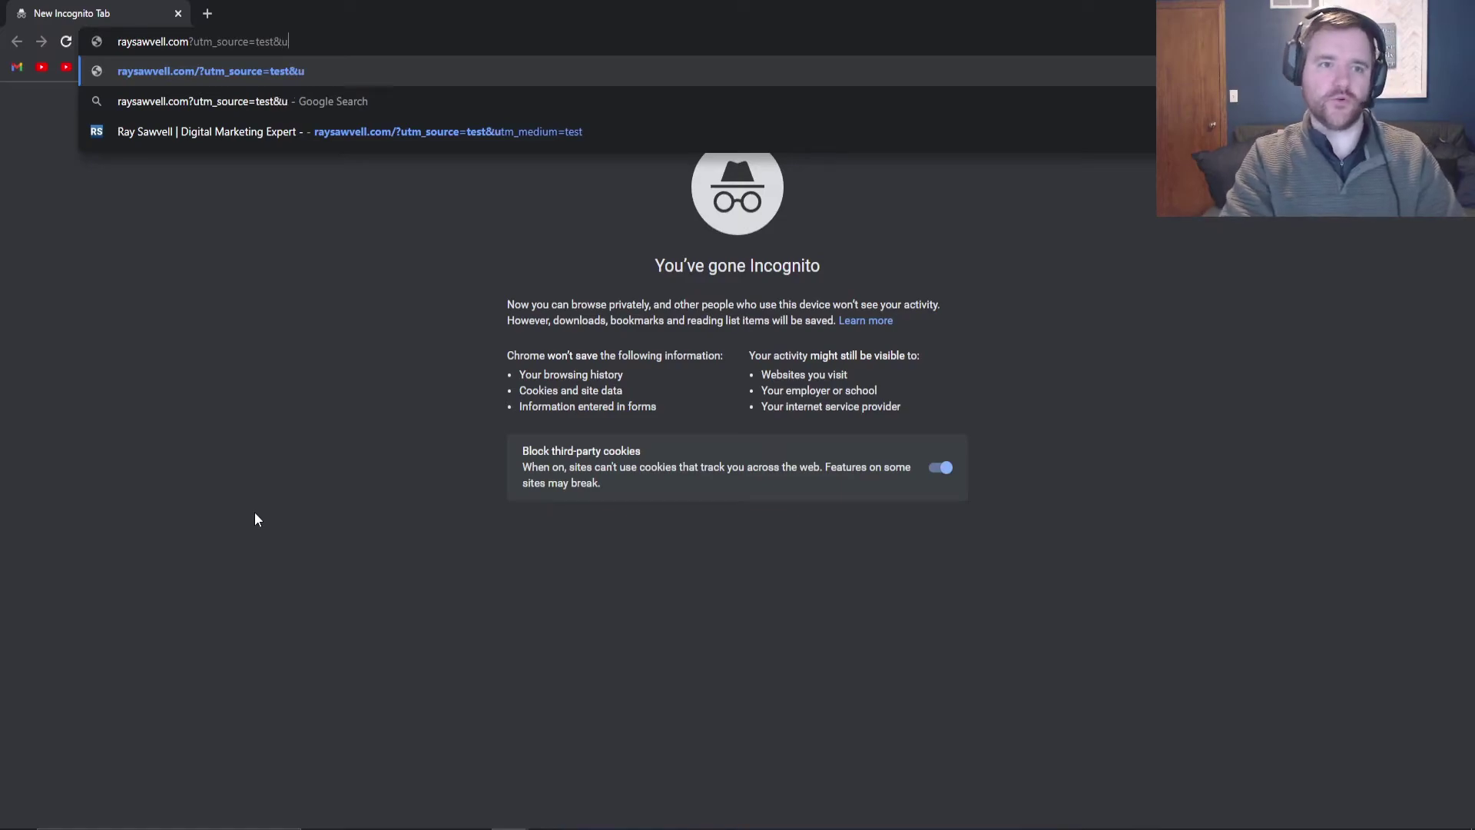
{"action": "type", "text": "tm_medium=test"}
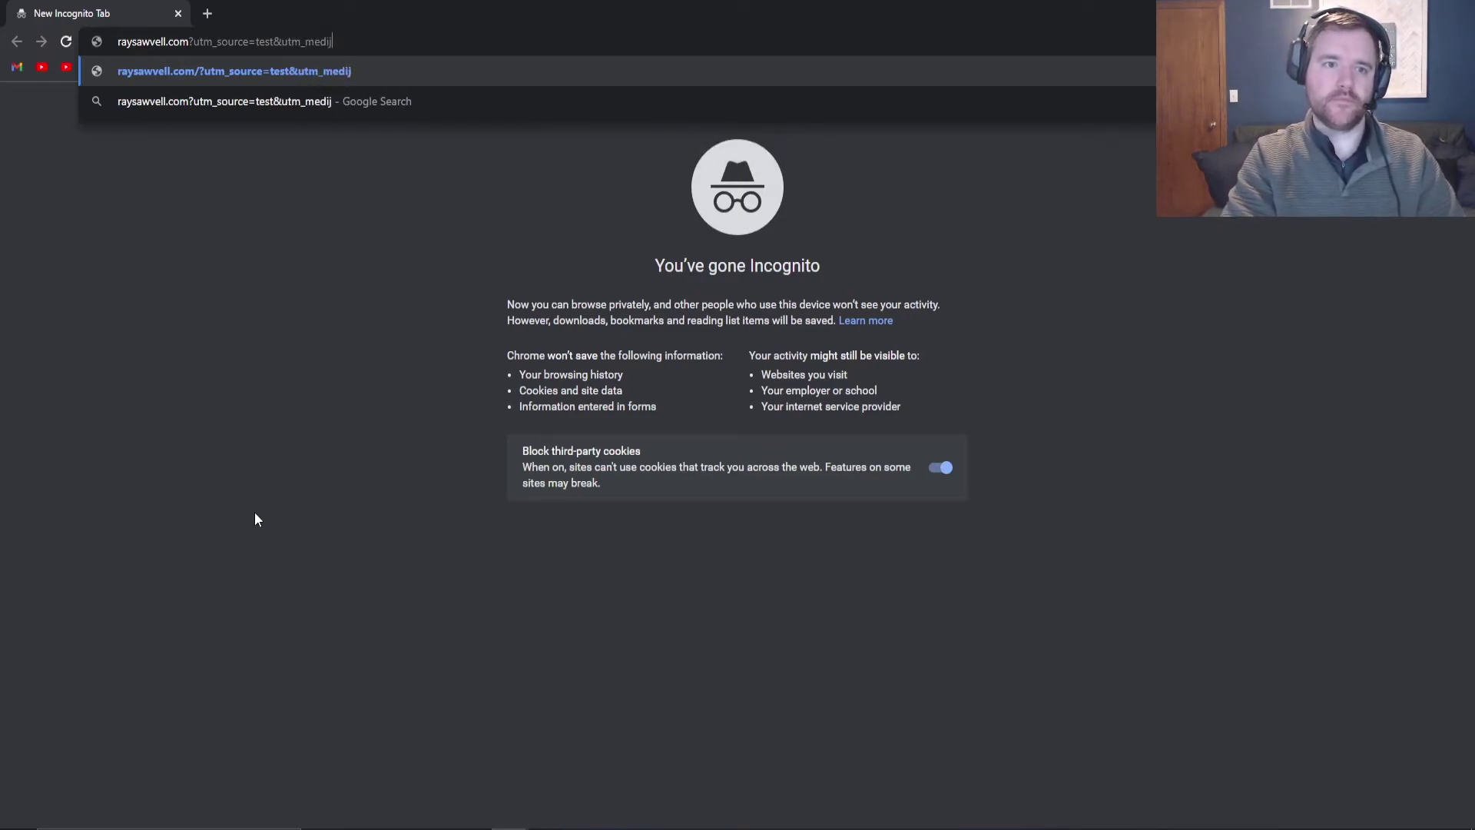
{"action": "type", "text": "&"}
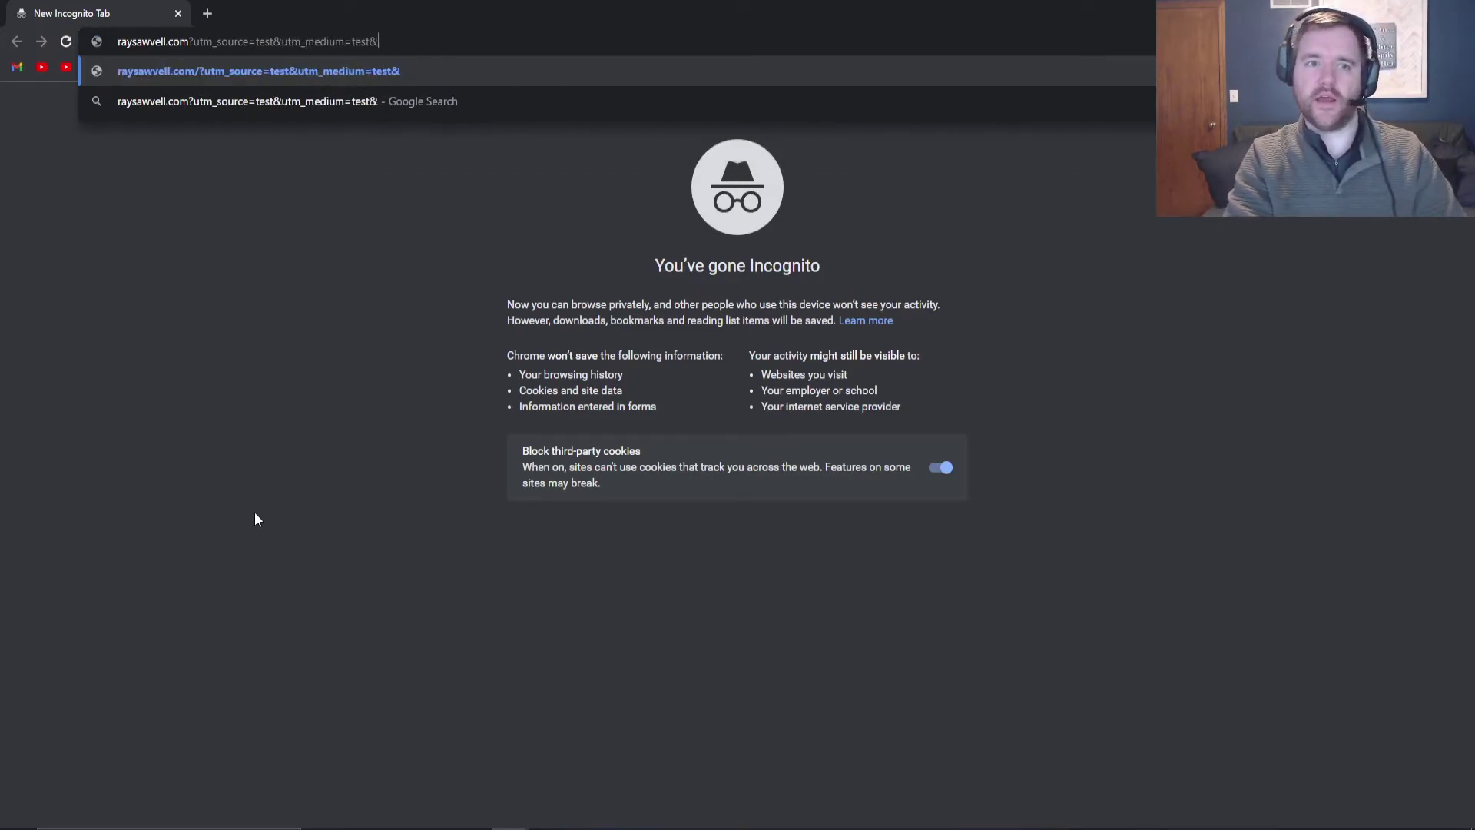
{"action": "type", "text": "utm_campaign=test"}
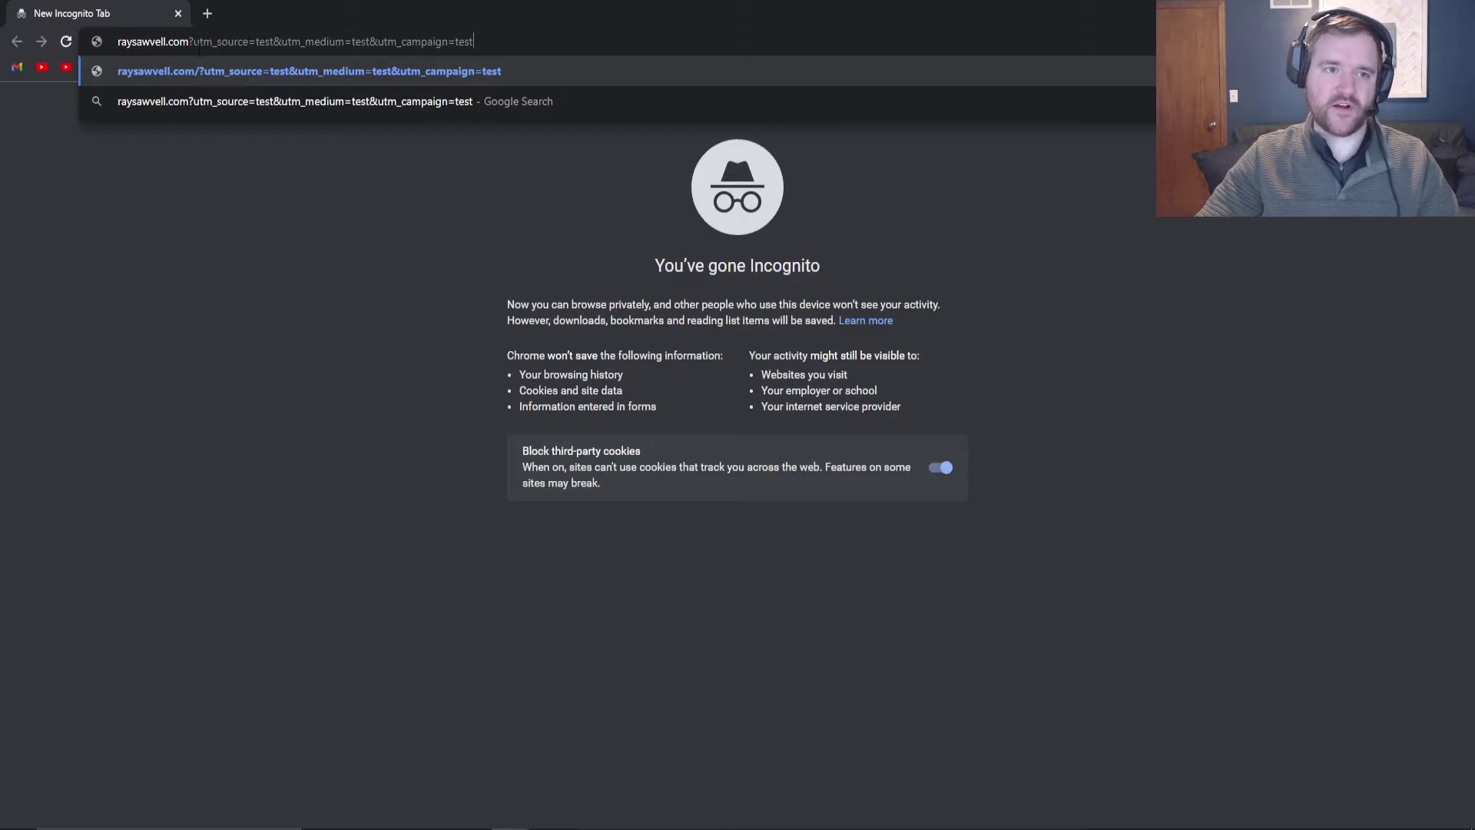
{"action": "left_click_drag", "start_coordinate": [192, 43], "coordinate": [281, 42]}
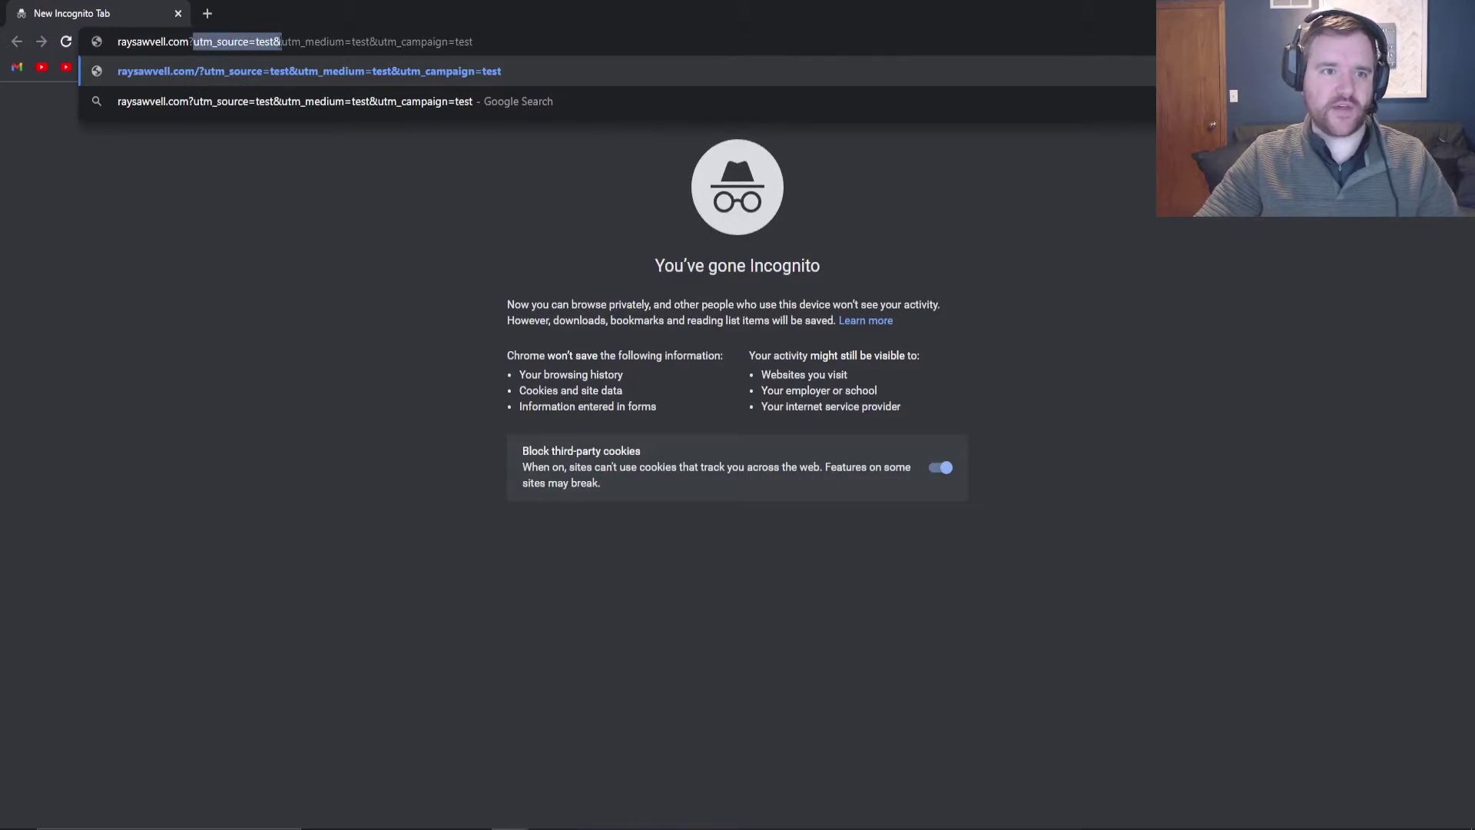
{"action": "left_click", "coordinate": [209, 43]}
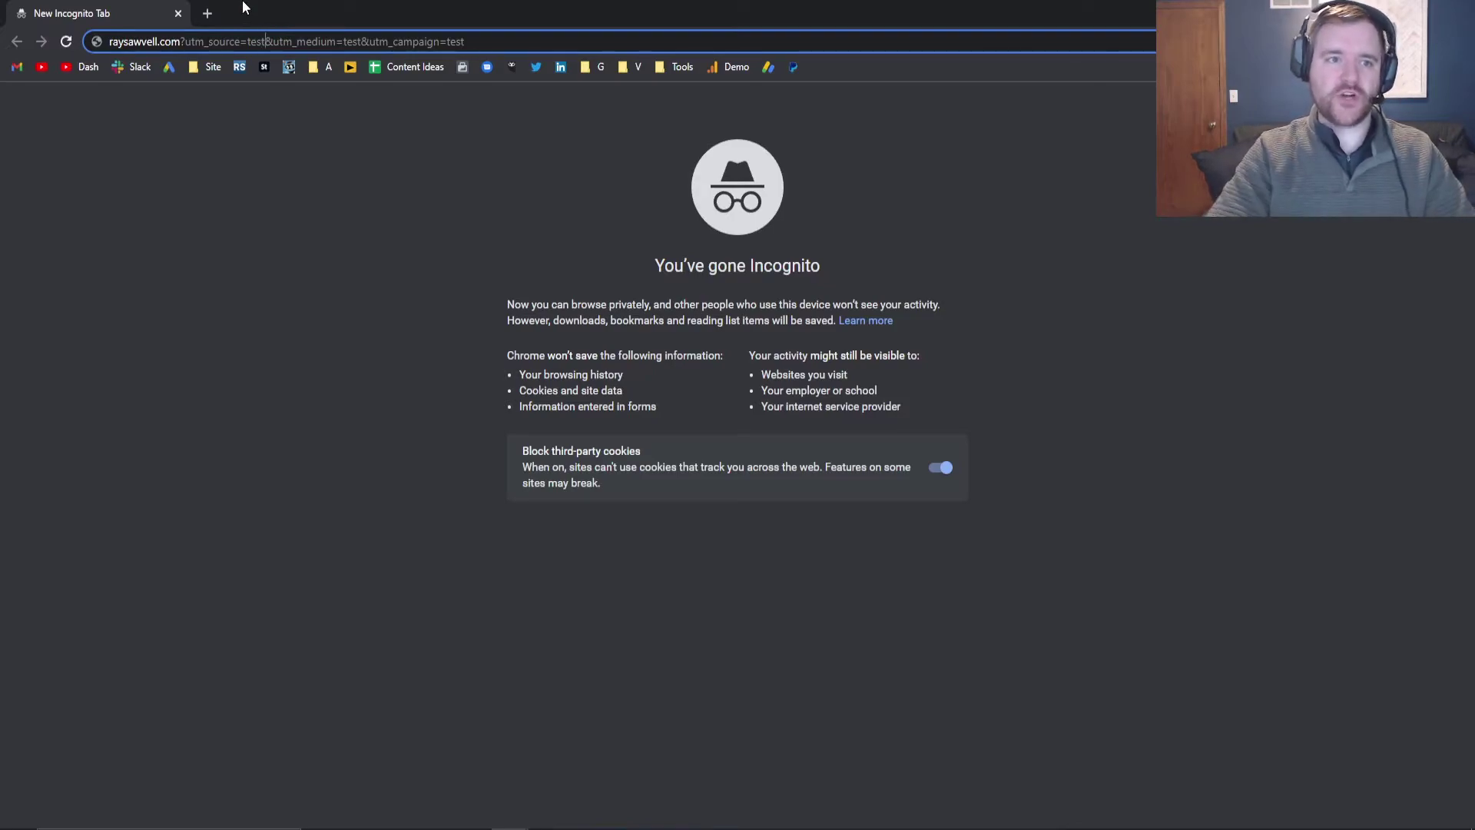
{"action": "type", "text": "space"}
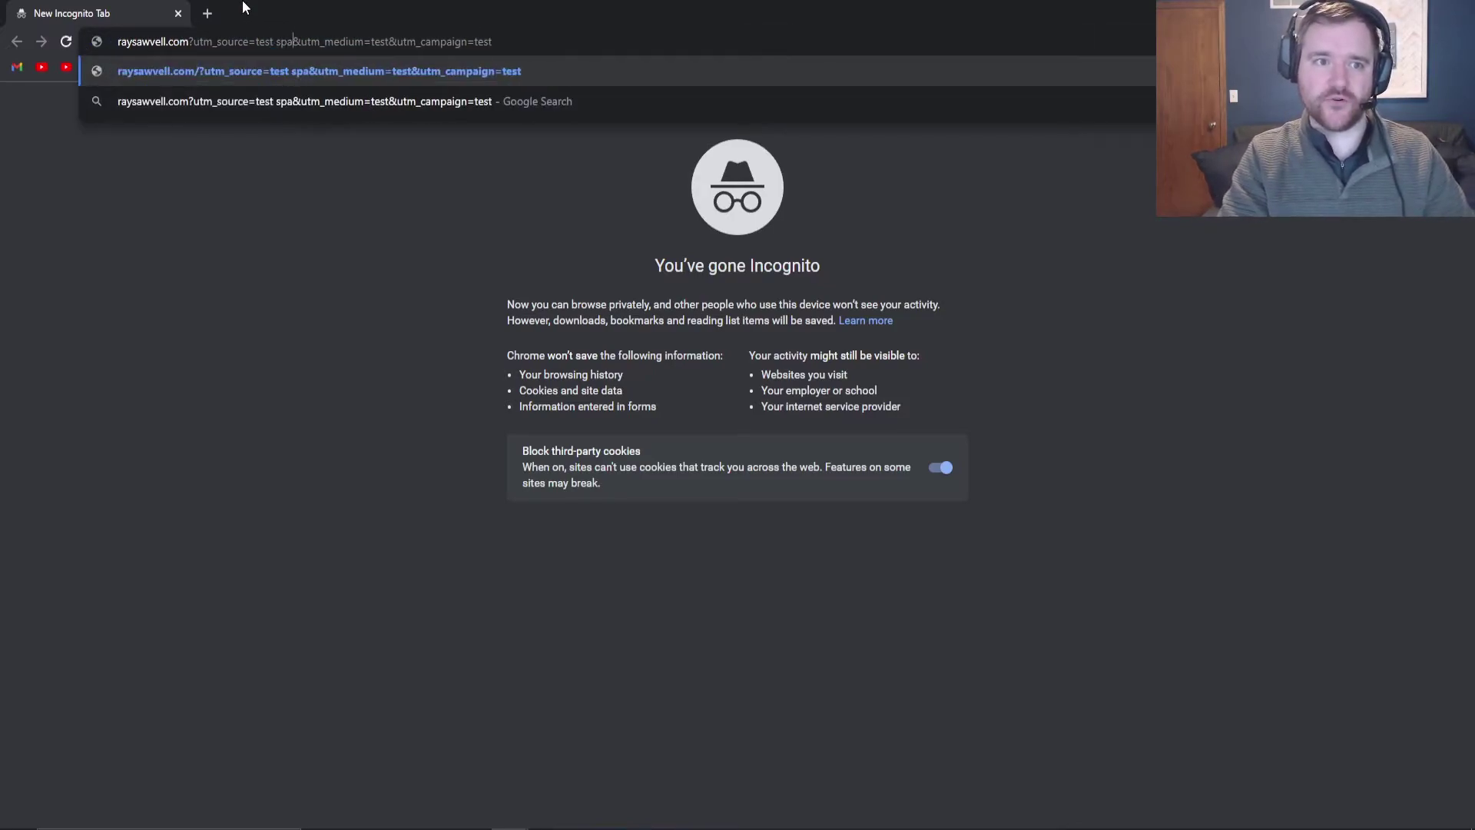
{"action": "key", "text": "BackSpace"}
{"action": "key", "text": "BackSpace"}
{"action": "key", "text": "BackSpace"}
{"action": "key", "text": "BackSpace"}
{"action": "key", "text": "BackSpace"}
{"action": "key", "text": "BackSpace"}
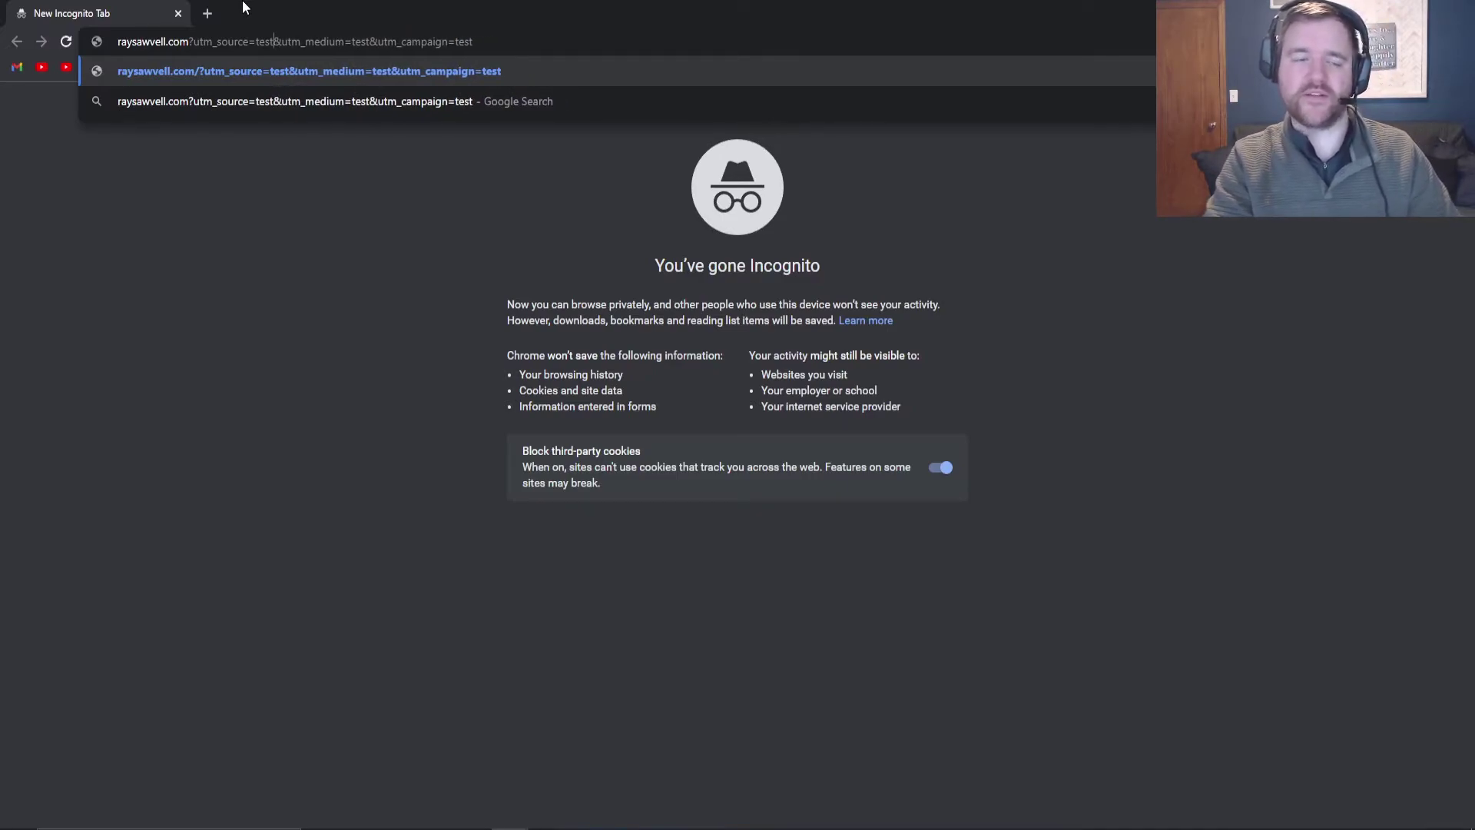
{"action": "type", "text": "-"}
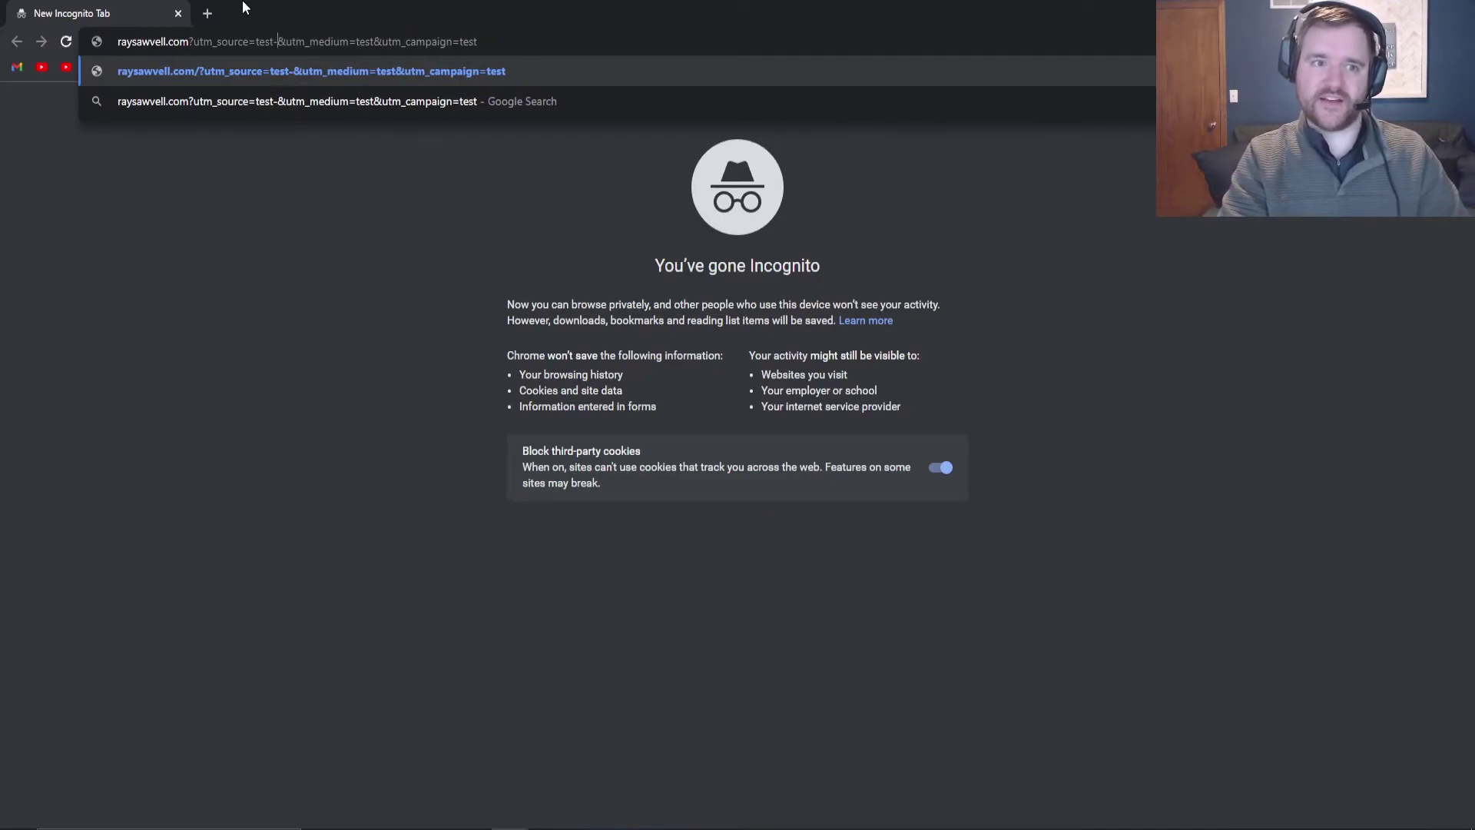
{"action": "key", "text": "BackSpace"}
{"action": "type", "text": "%20"}
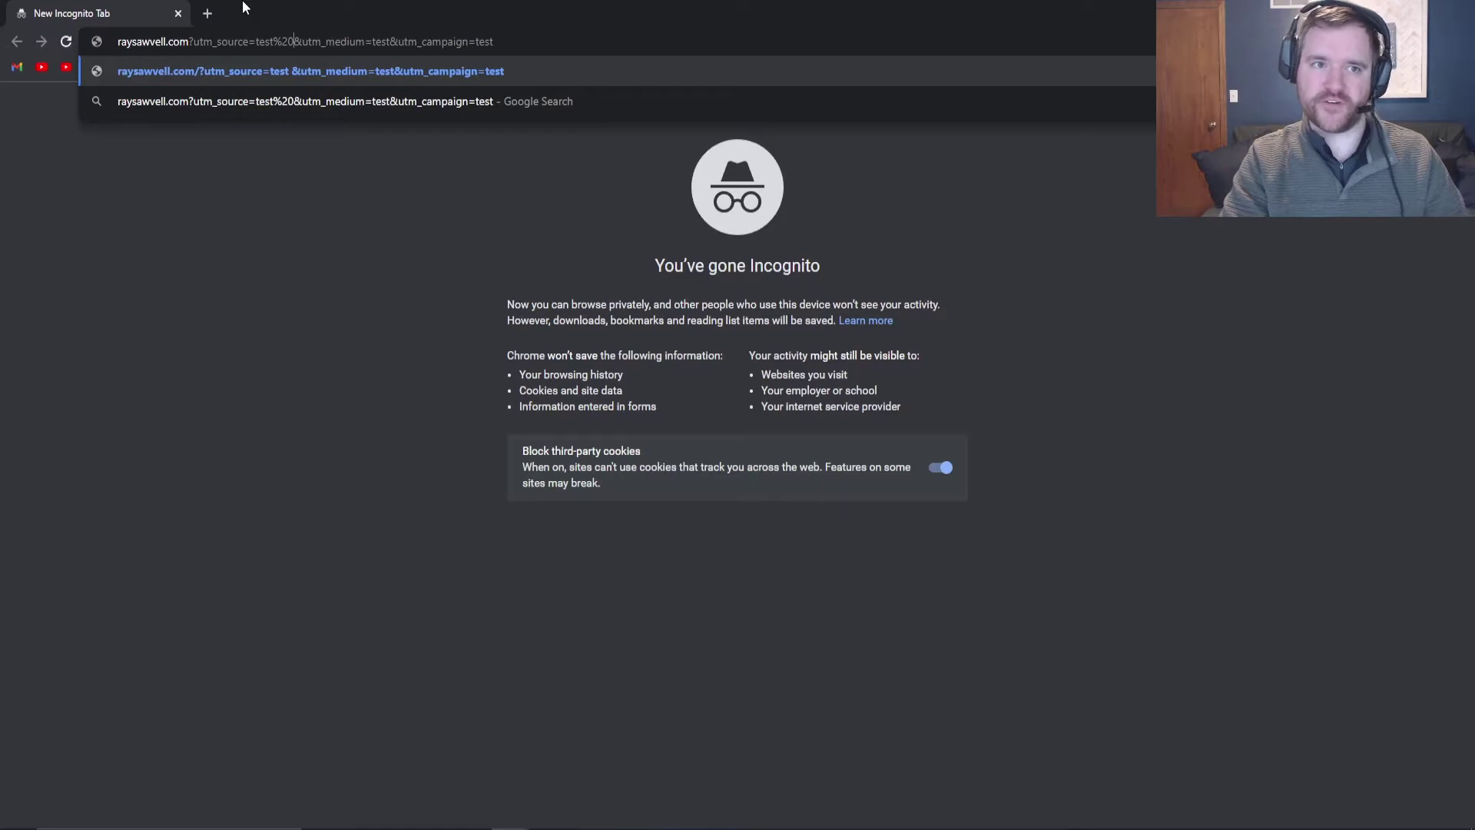
{"action": "key", "text": "BackSpace"}
{"action": "key", "text": "BackSpace"}
{"action": "key", "text": "BackSpace"}
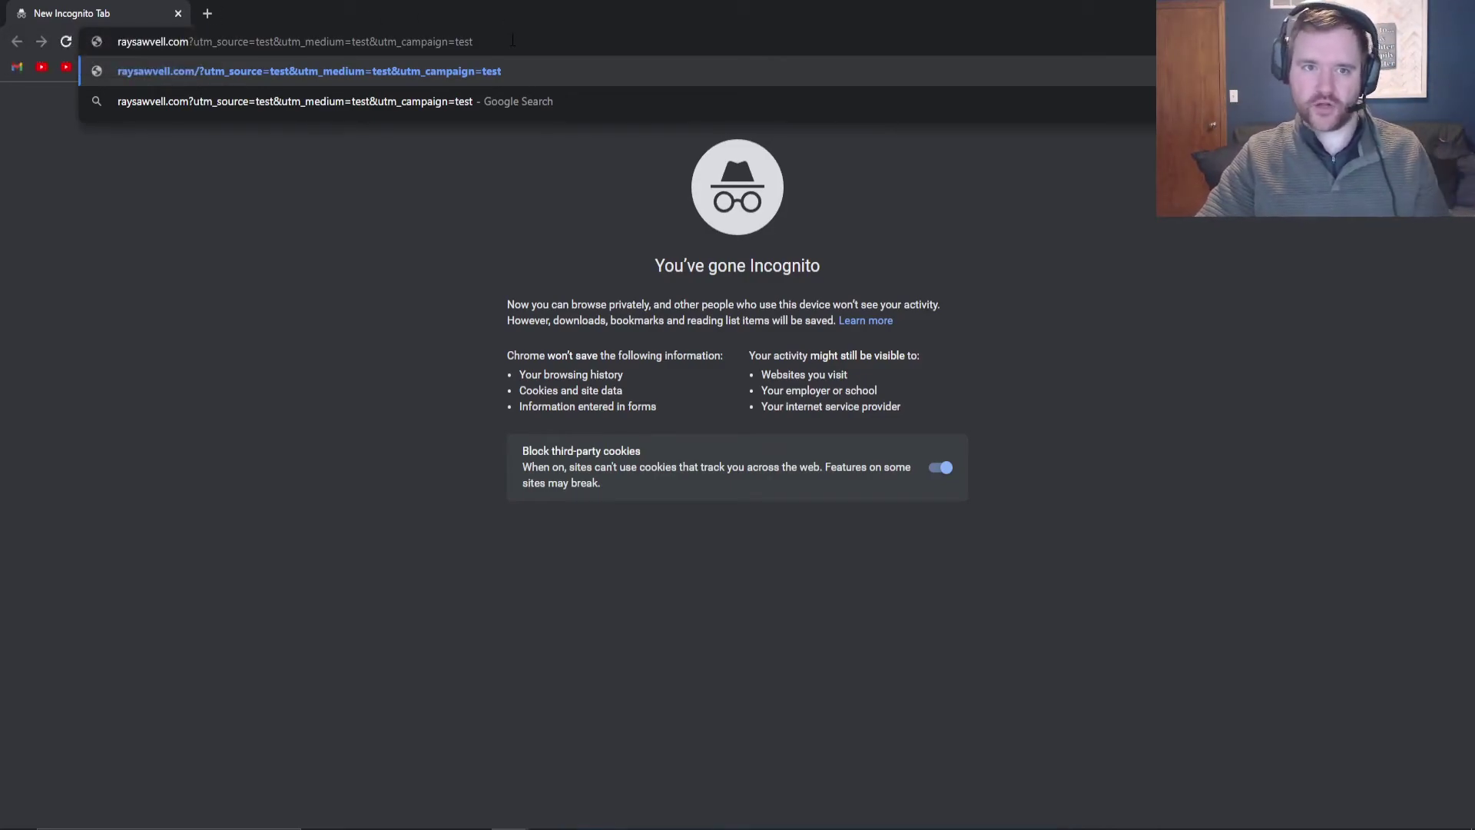
Load the test-tagged raysawvell.com homepage, then close the facebook-tagged site tab in the main window
{"action": "key", "text": "Return"}
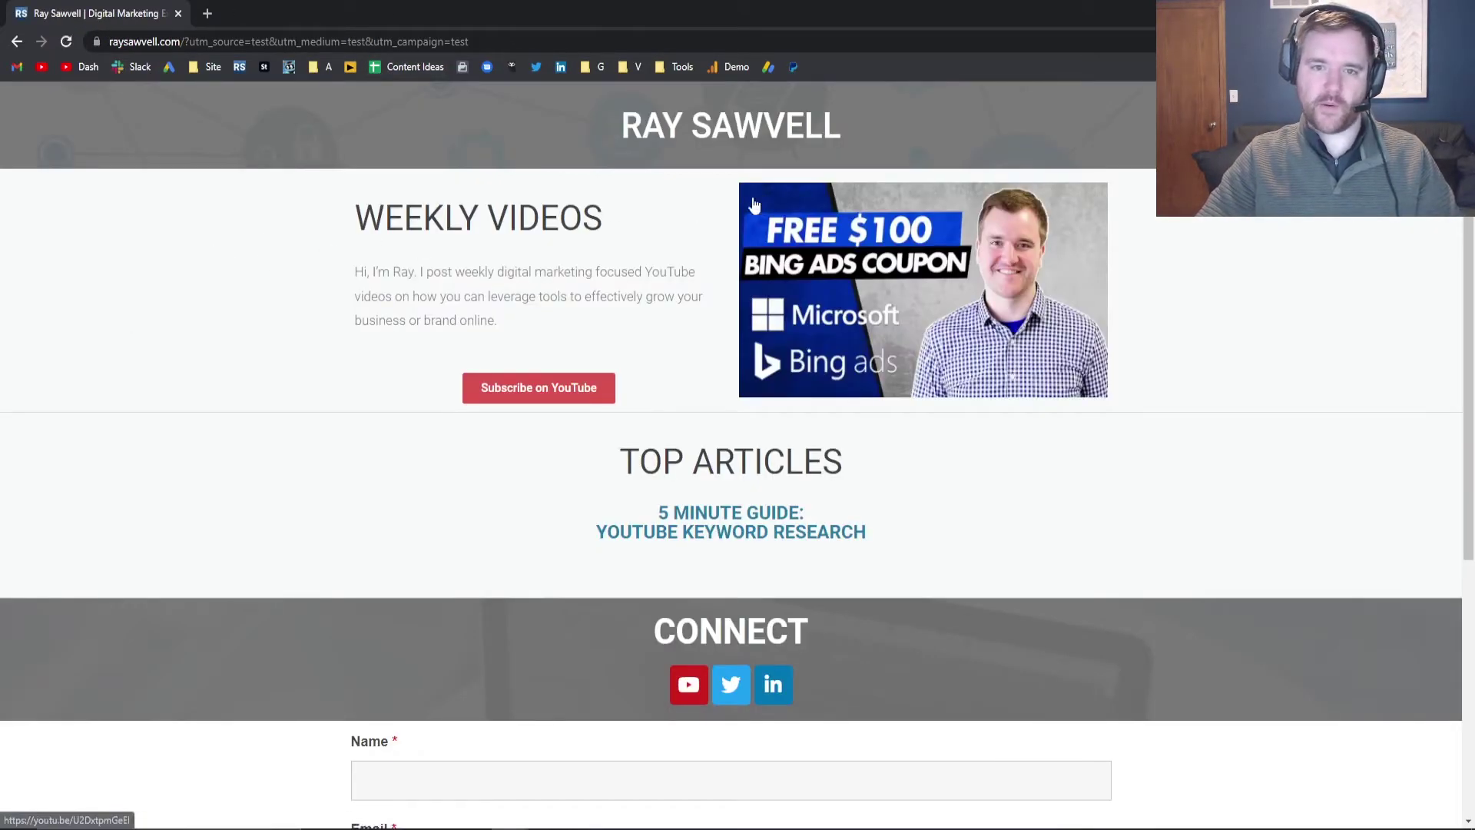
{"action": "left_click_drag", "start_coordinate": [358, 7], "coordinate": [1392, 148]}
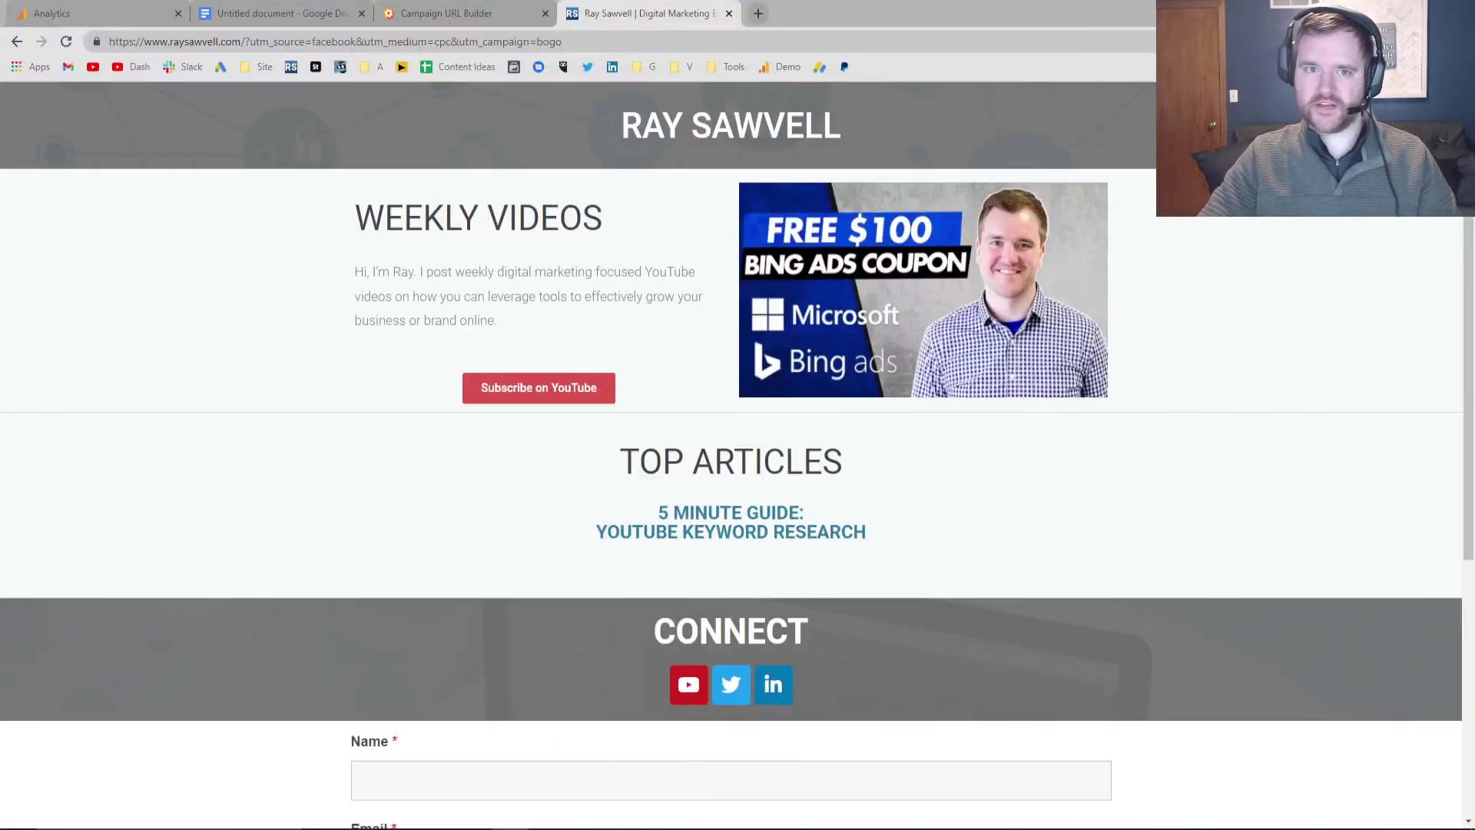
{"action": "left_click", "coordinate": [729, 13]}
{"action": "left_click", "coordinate": [52, 17]}
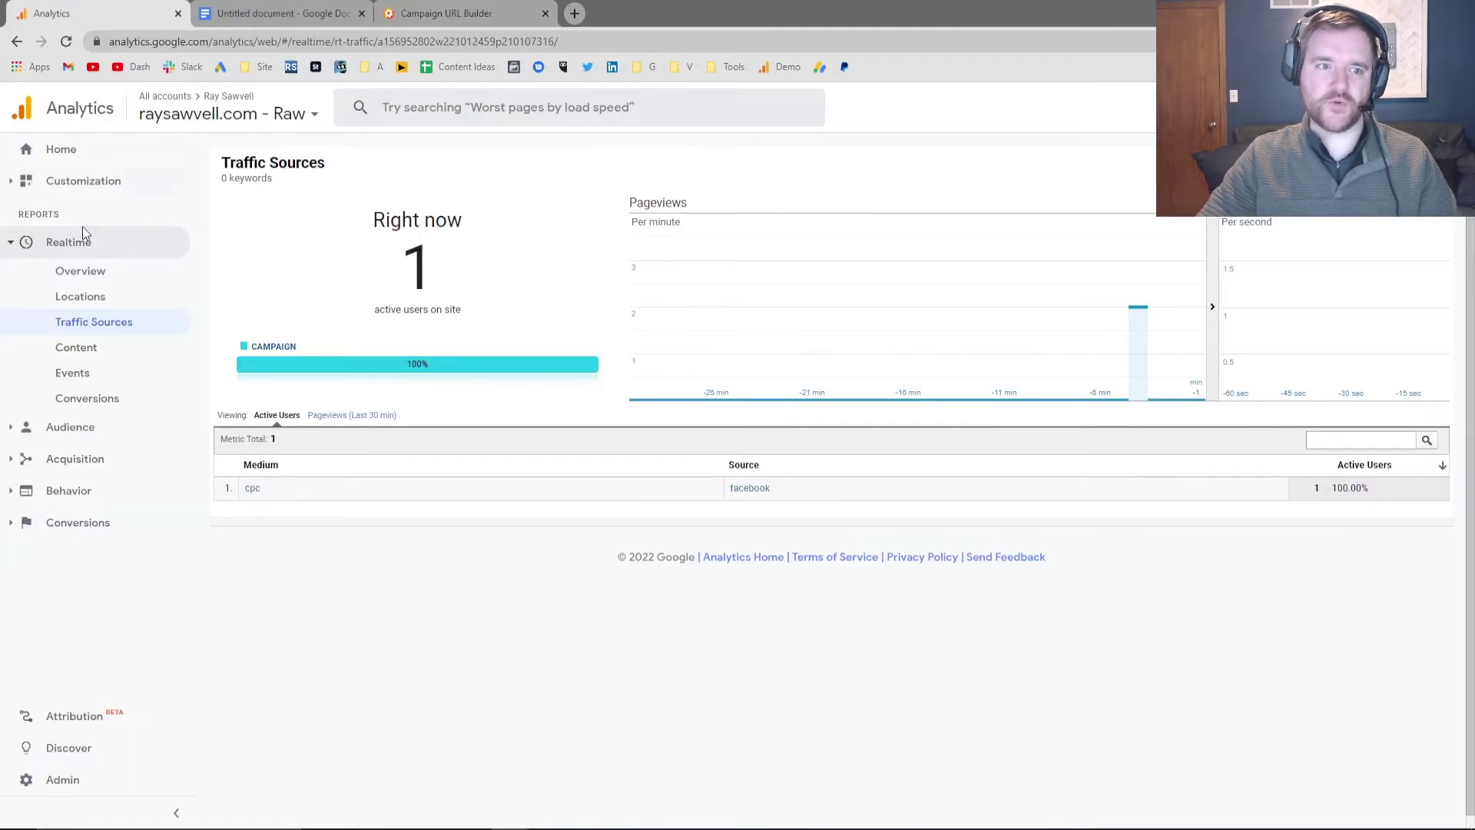
Check real-time Overview for two active users, then view Traffic Sources listing test / test beside facebook / cpc
{"action": "left_click", "coordinate": [115, 269]}
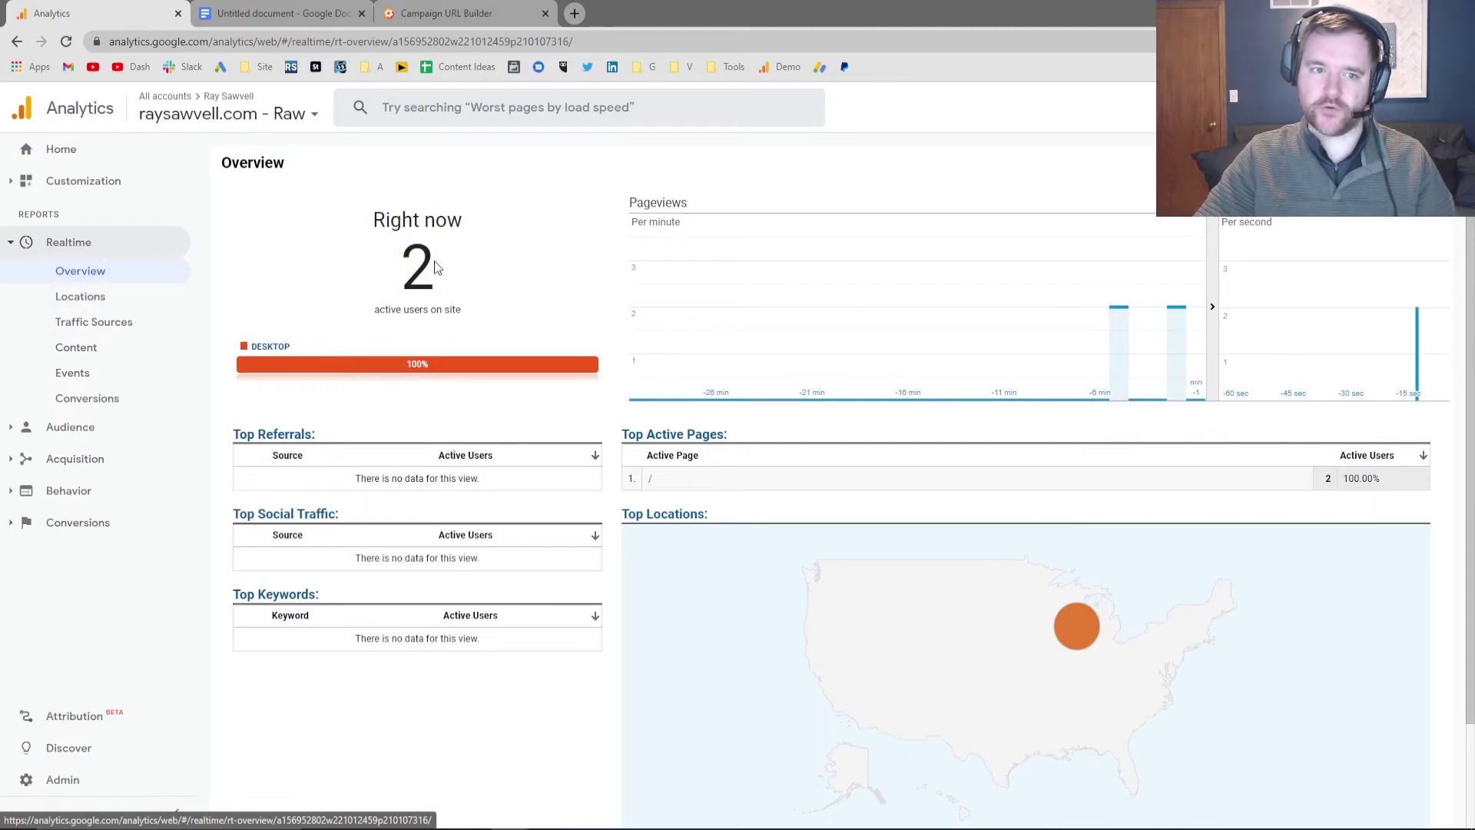
{"action": "left_click_drag", "start_coordinate": [479, 270], "coordinate": [396, 270]}
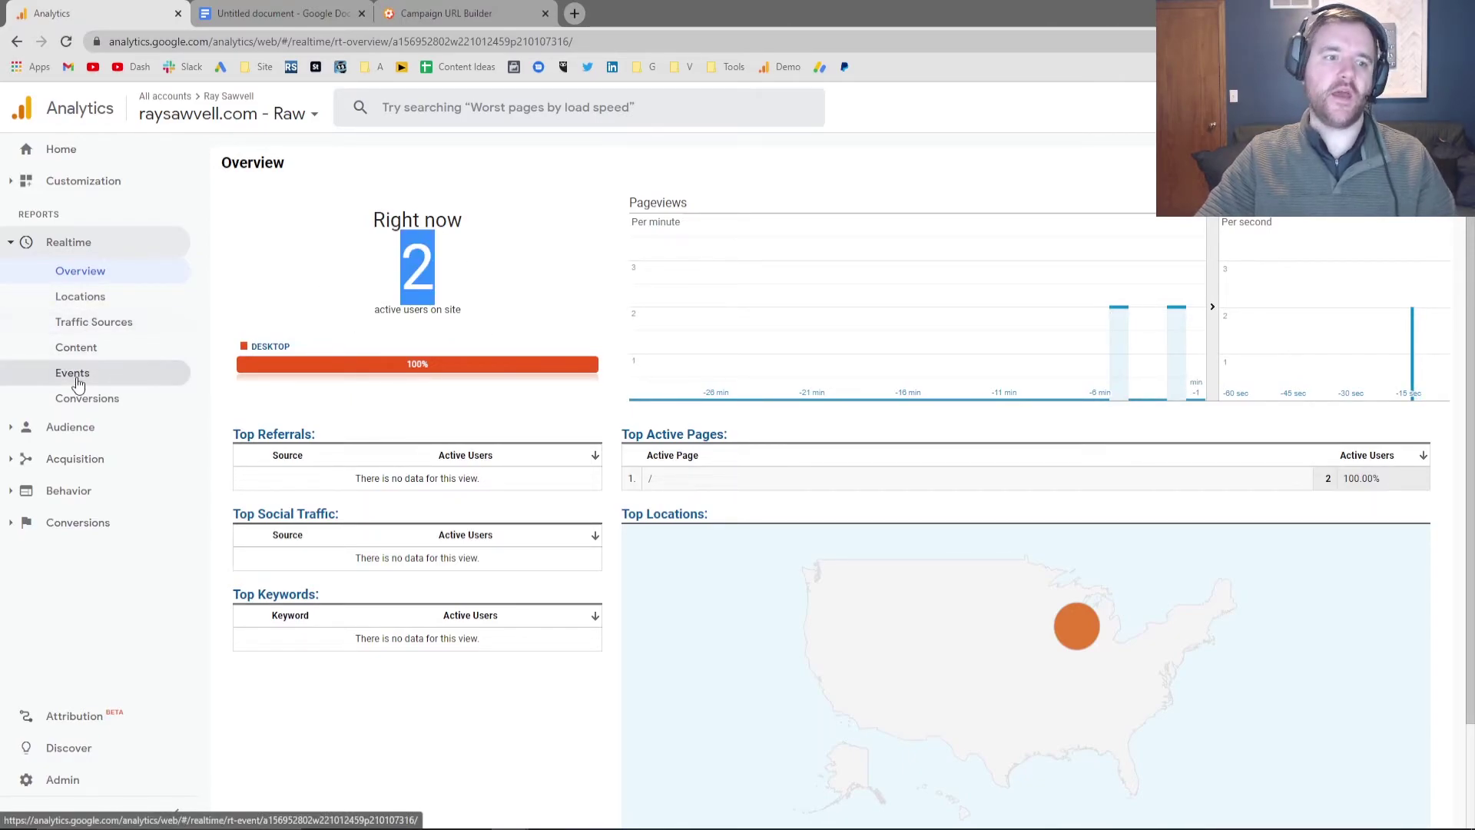
{"action": "left_click", "coordinate": [96, 322]}
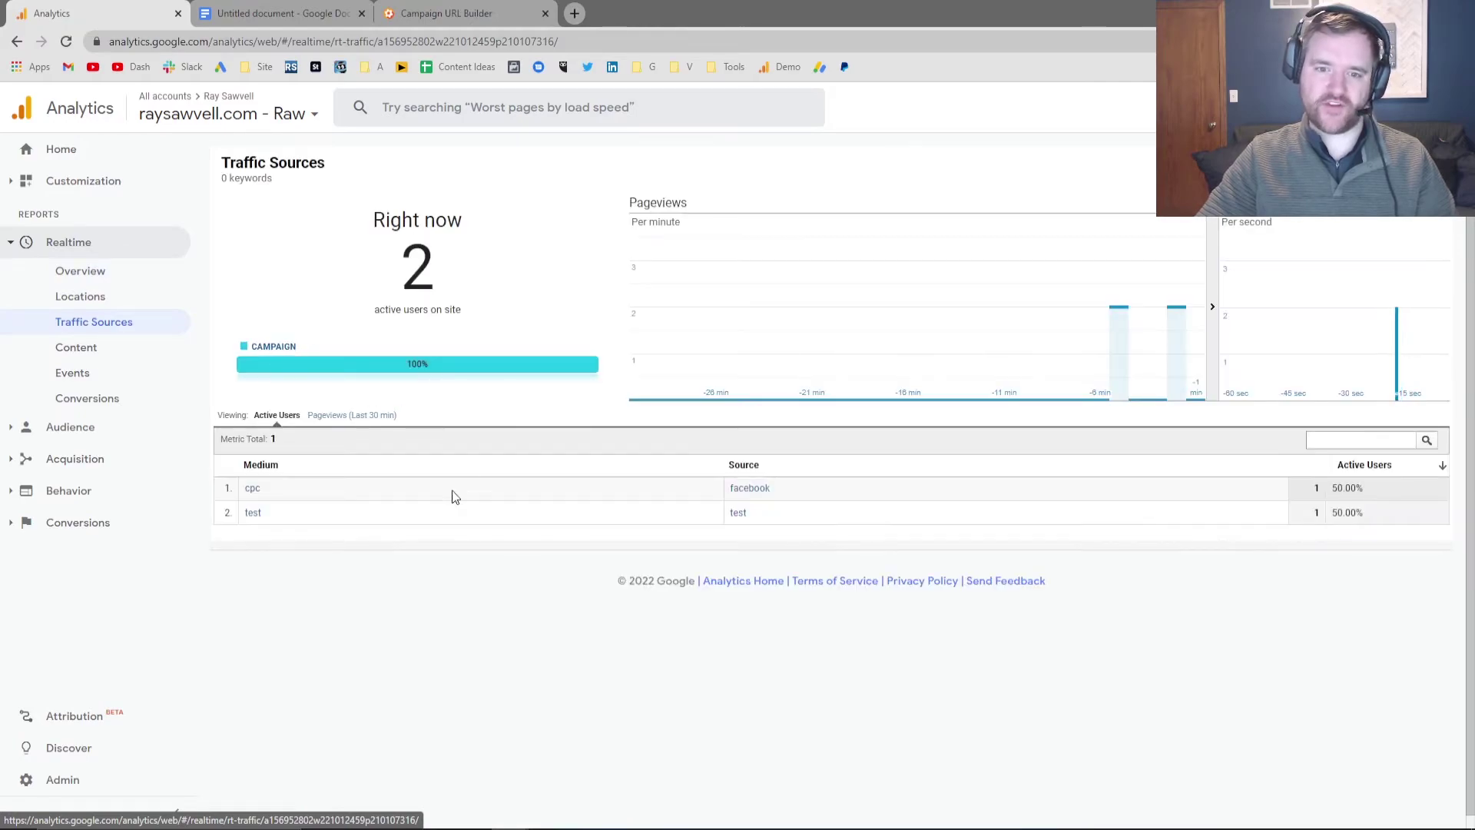